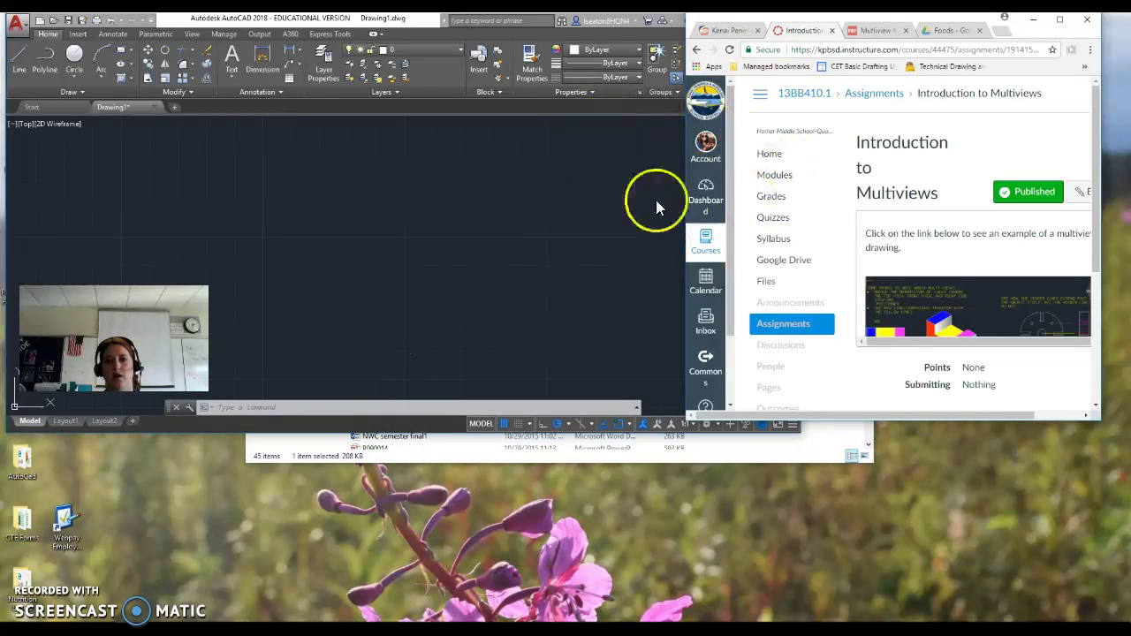
Step: Maximize Chrome and scroll through the example multiview drawing on the Introduction to Multiviews page
left_click(1059, 24)
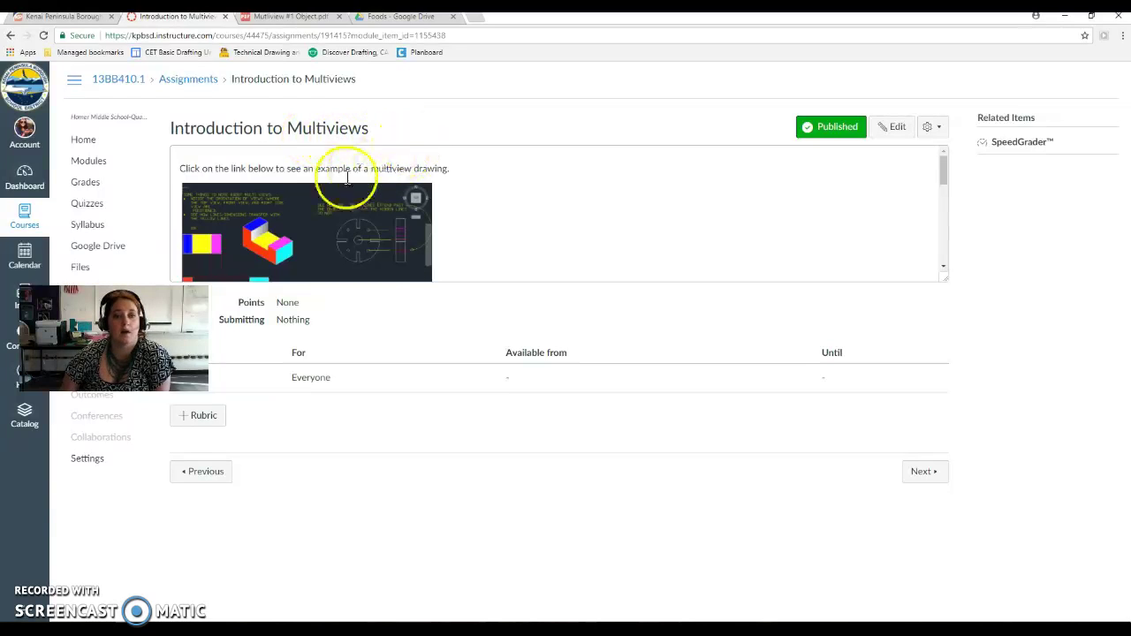
scroll(349, 177, "down", 2)
scroll(322, 191, "up", 2)
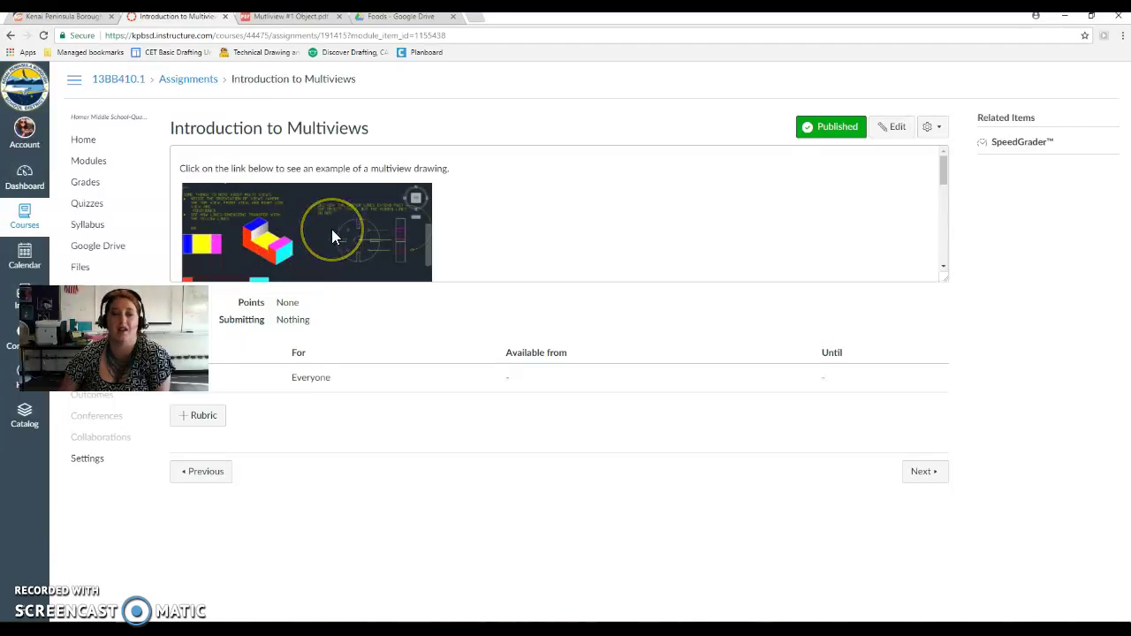
scroll(332, 229, "down", 1)
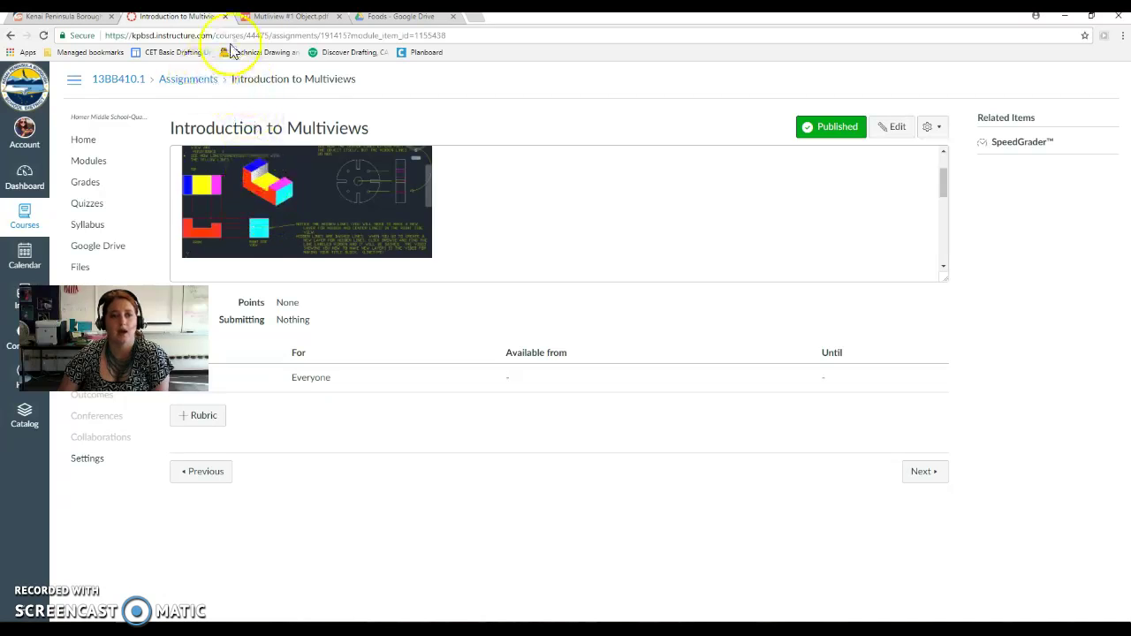
Step: Show the Mutliview #1 Object.pdf tab in a restored-down Chrome window beside AutoCAD
left_click(288, 18)
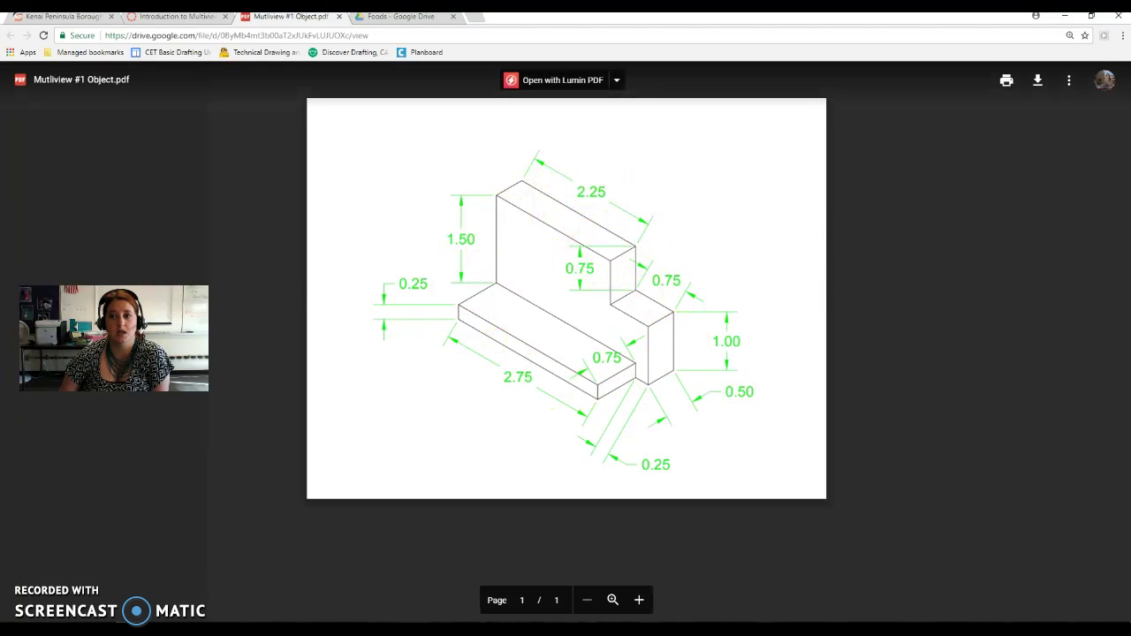
left_click(1093, 17)
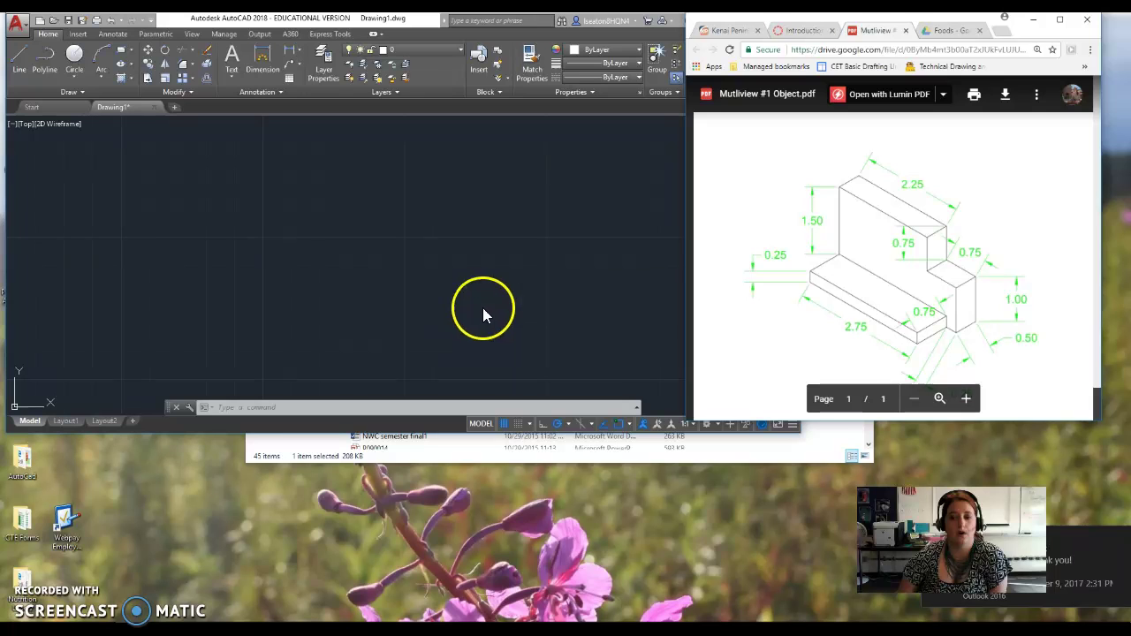
Step: Dismiss the Outlook notification and bring the empty Drawing1.dwg in front of the PDF
left_click(19, 62)
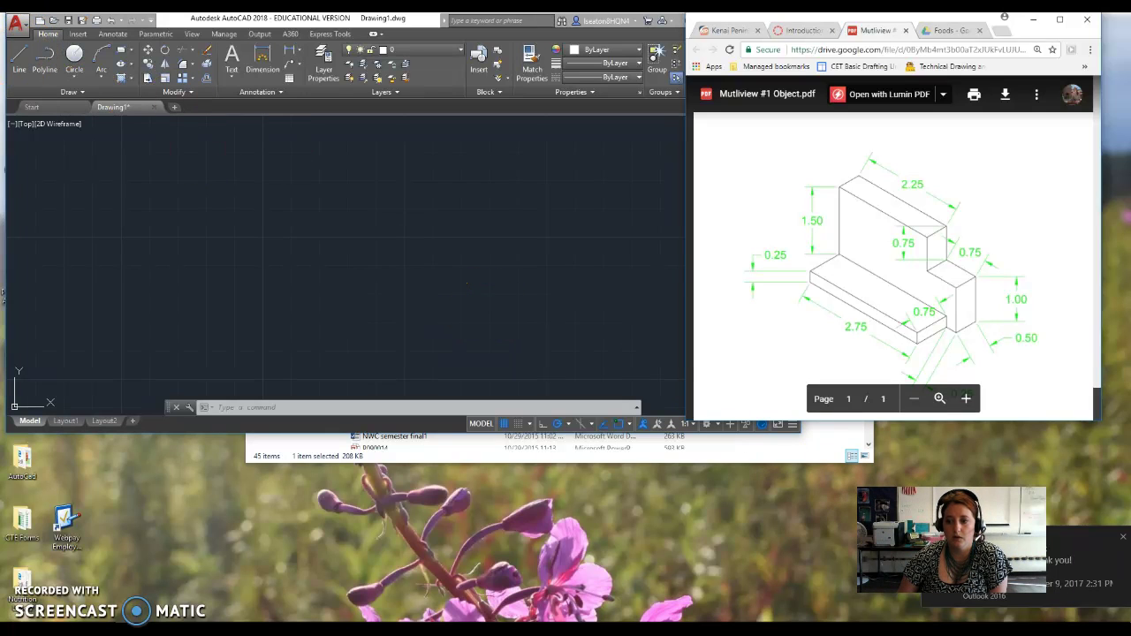
left_click(1114, 539)
left_click(21, 63)
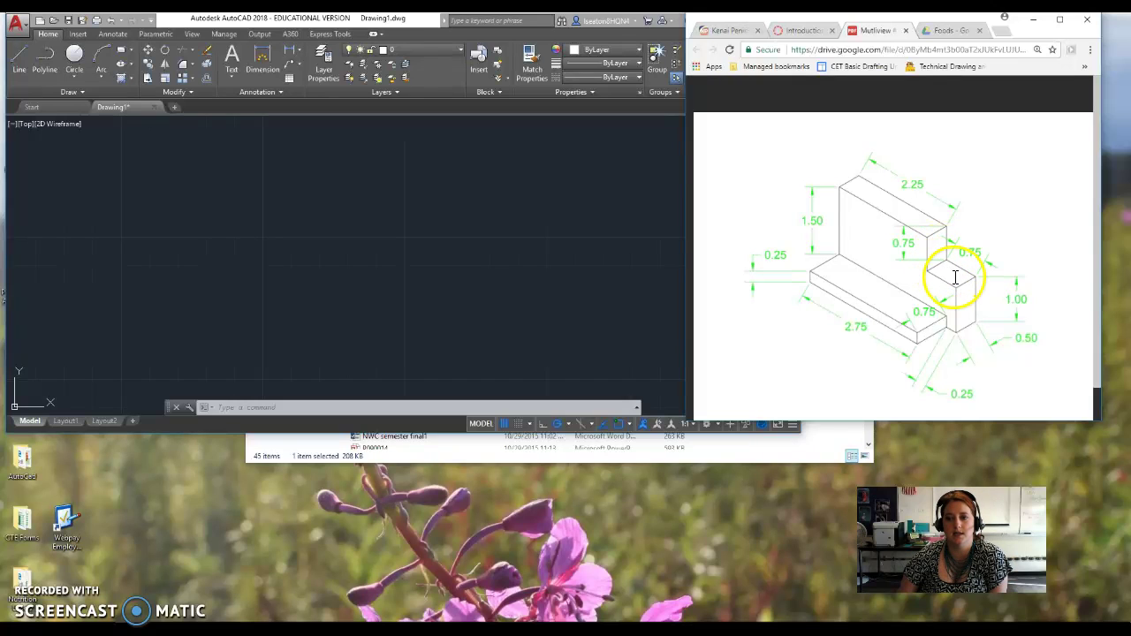
left_click(21, 55)
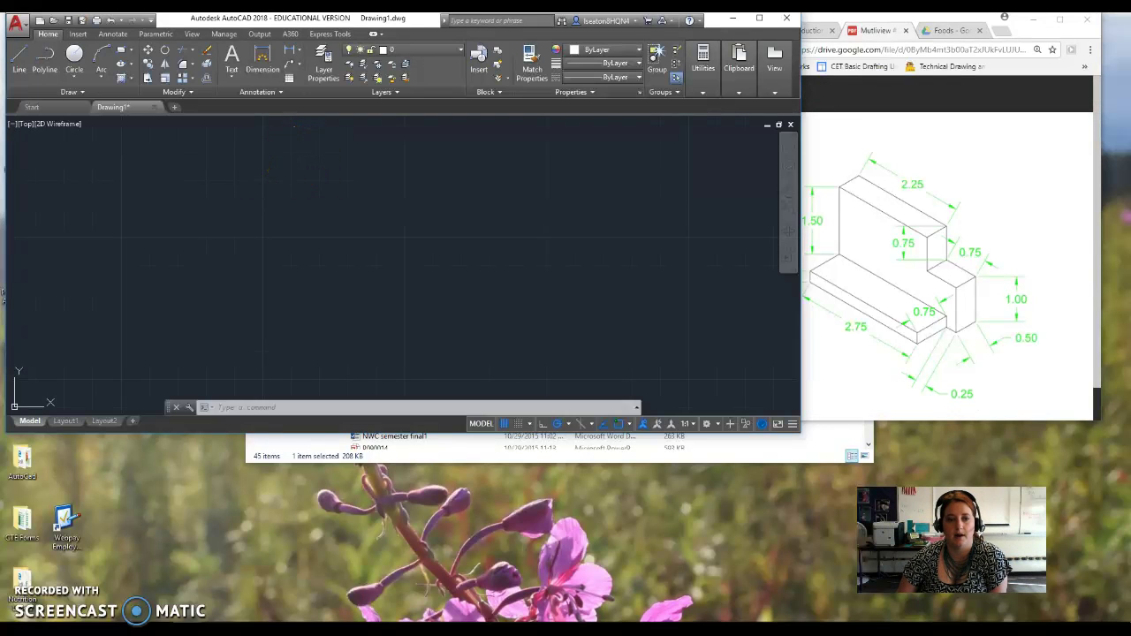
left_click(295, 156)
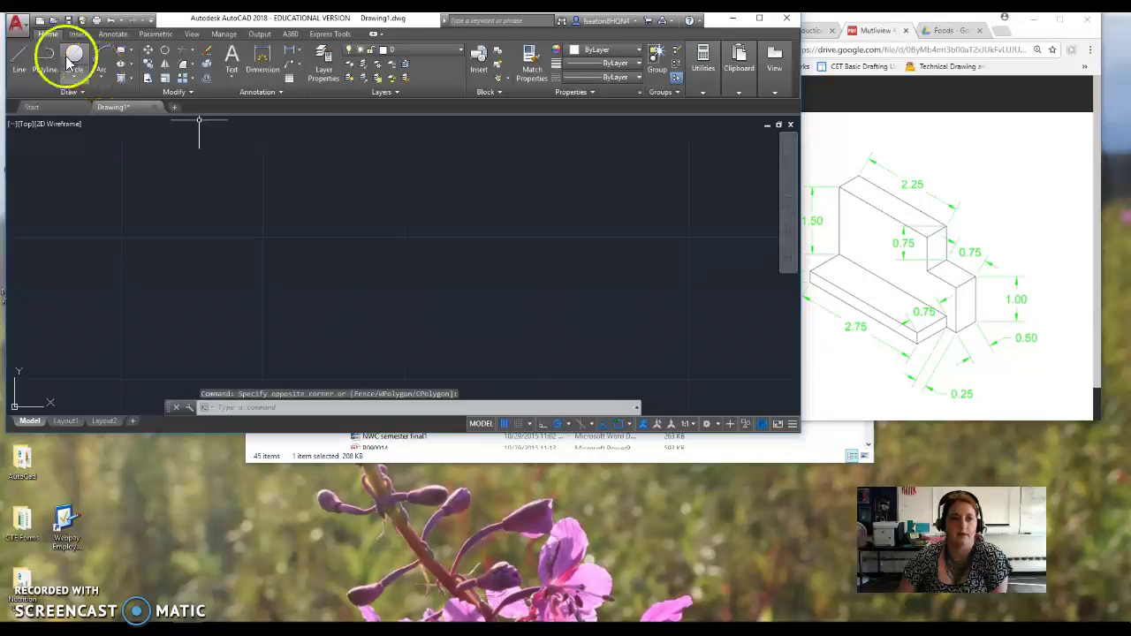
left_click(121, 51)
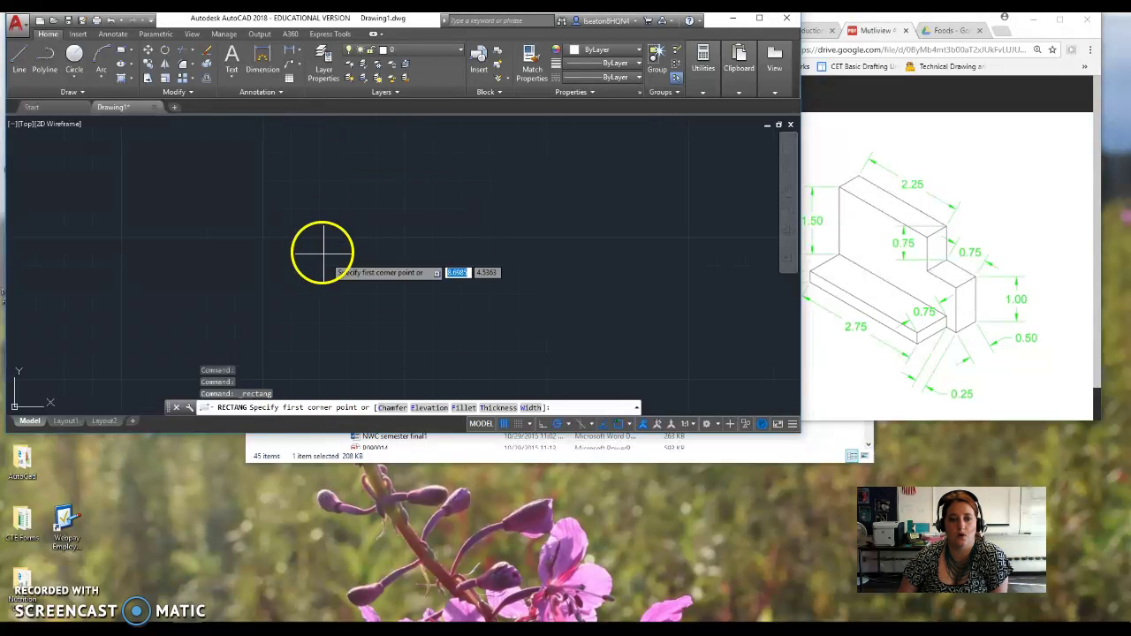
left_click(291, 148)
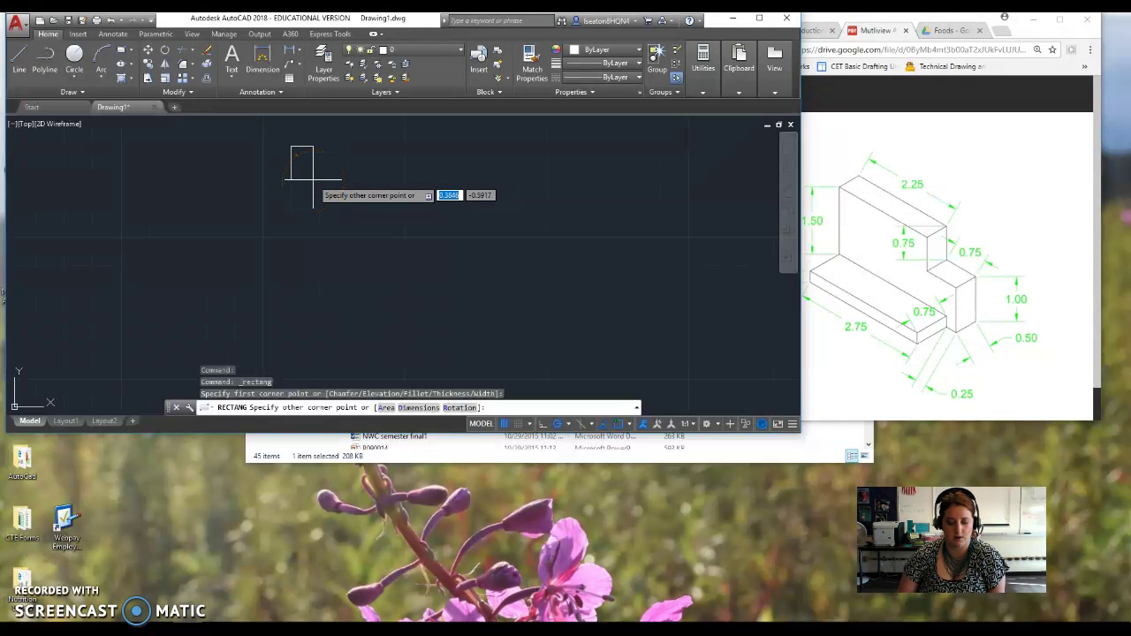
type("d")
key("Return")
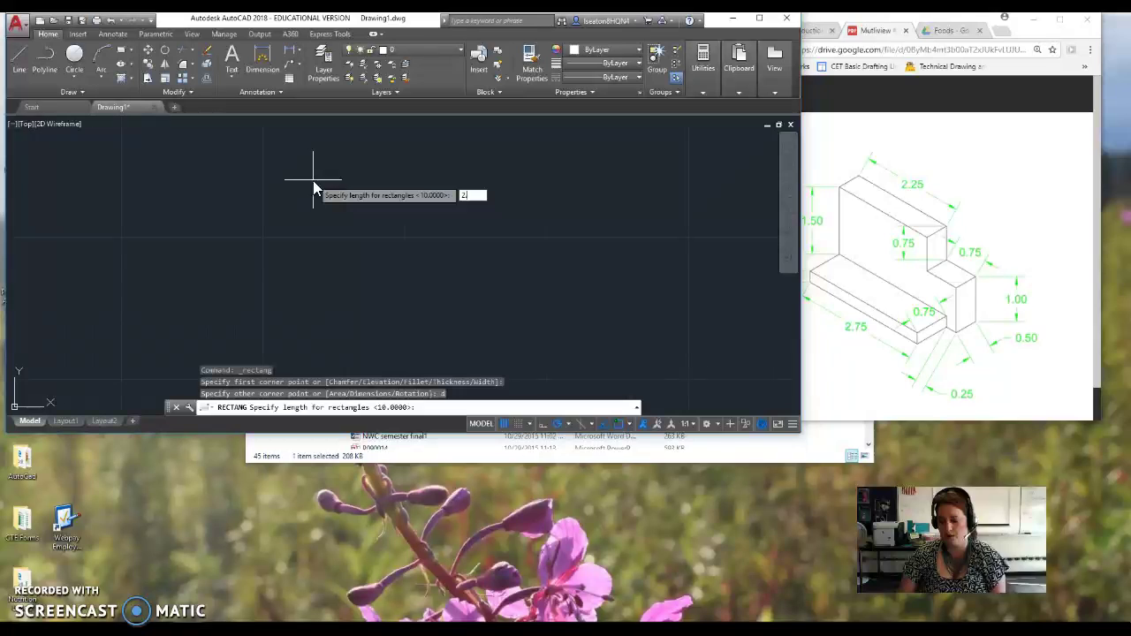
key("Return")
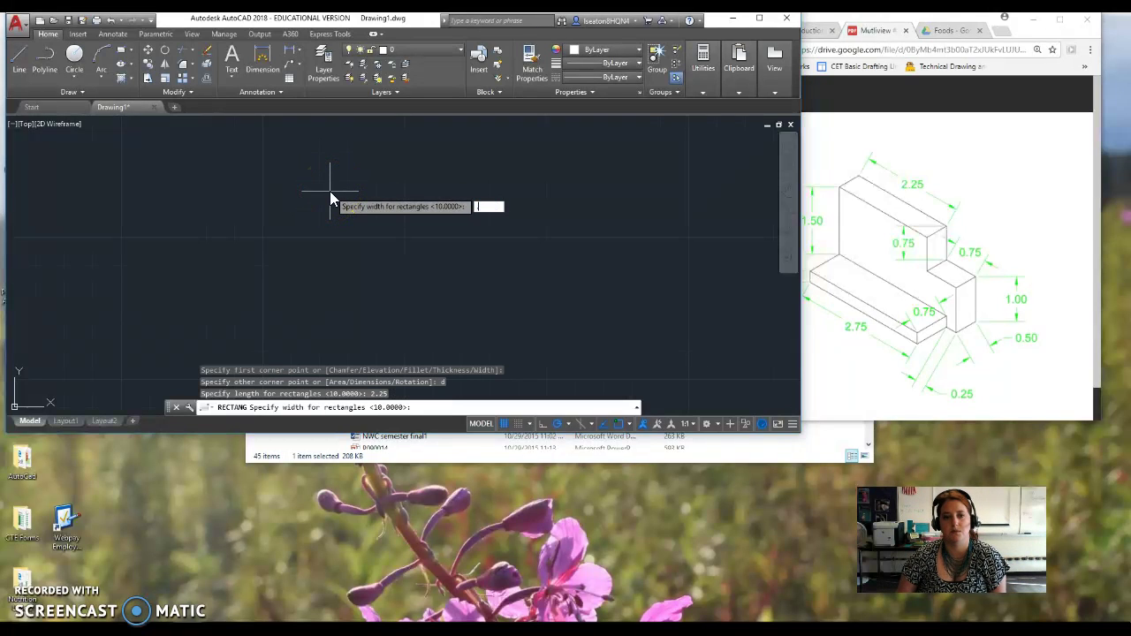
key("Return")
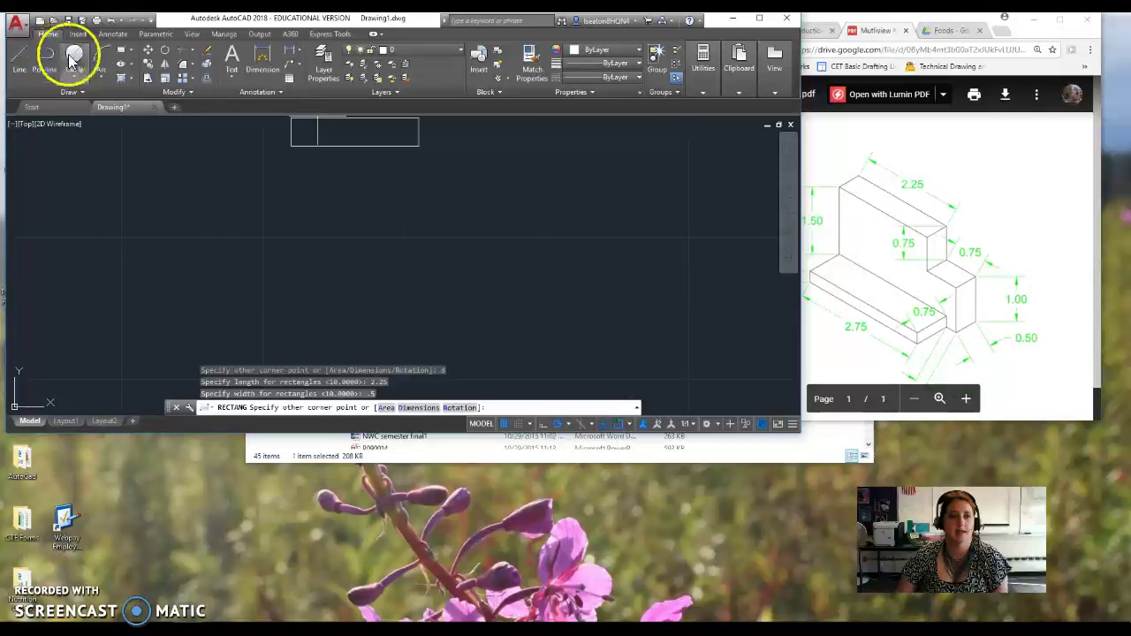
left_click(116, 50)
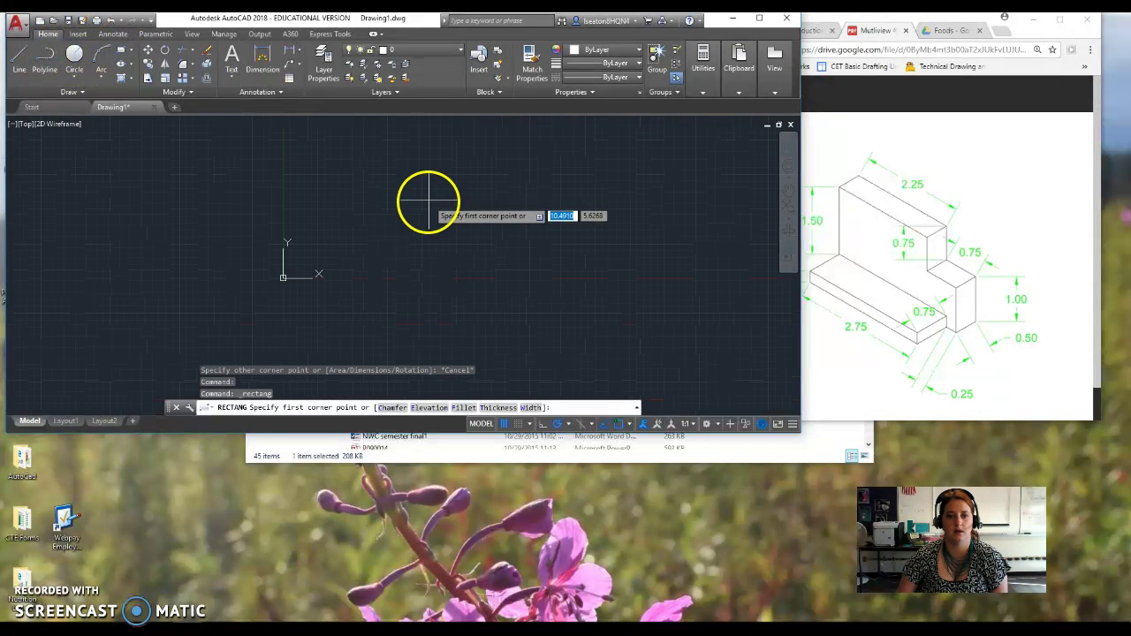
Step: Undo the earlier attempt and redraw the 2.25 by 0.5 rectangle at the upper left
scroll(430, 202, "up", 4)
key("Escape")
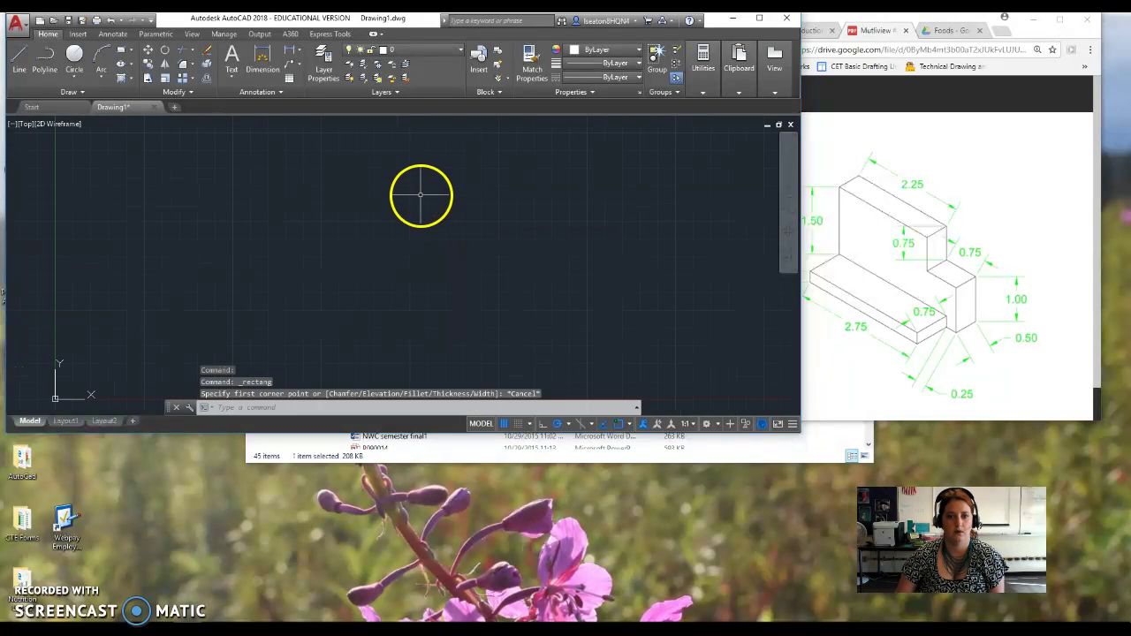
key("ctrl+z")
key("ctrl+z")
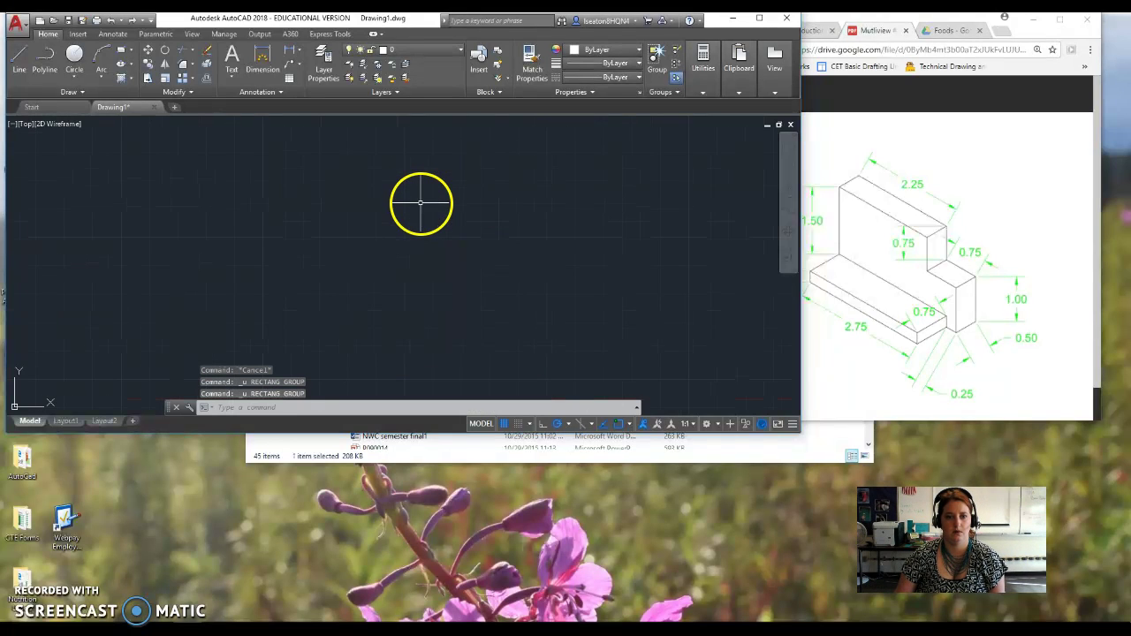
scroll(421, 201, "up", 4)
left_click(124, 52)
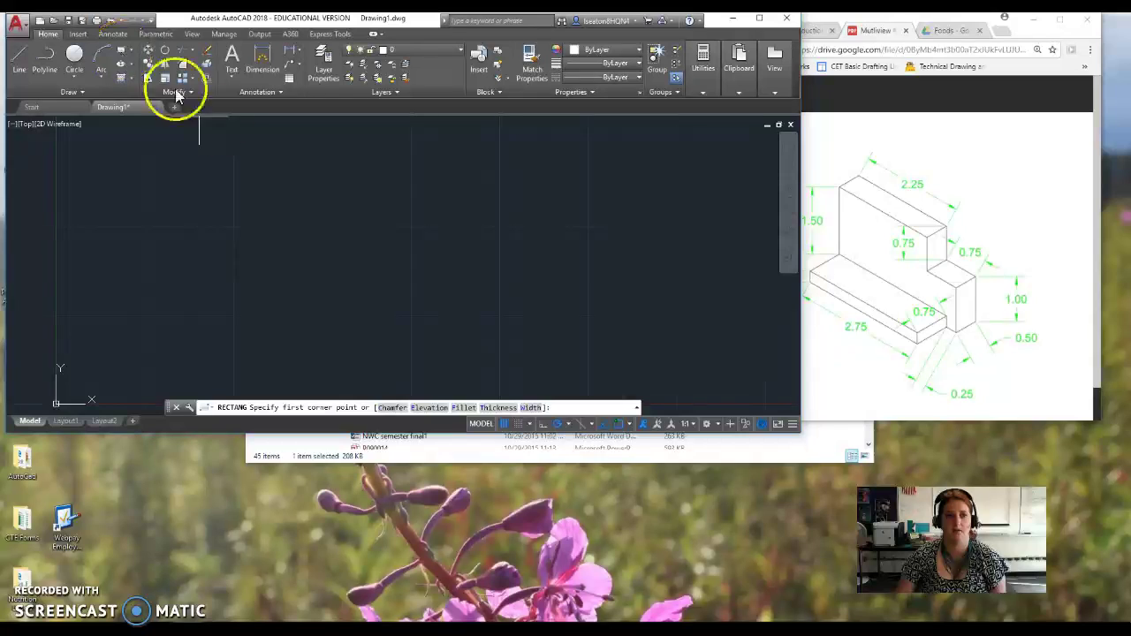
left_click(269, 163)
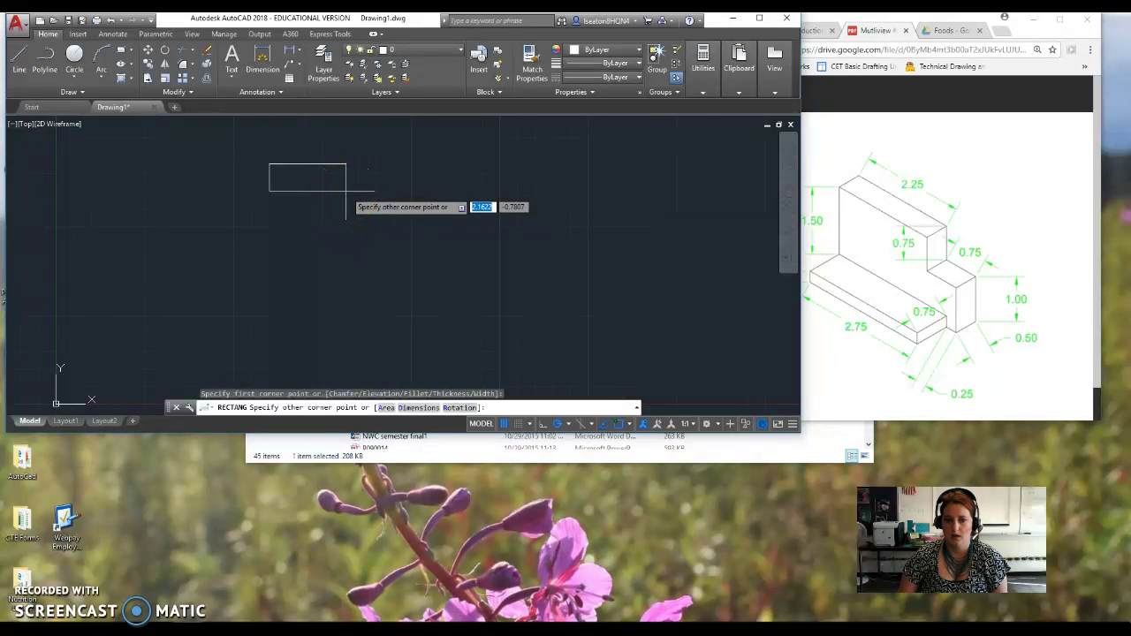
key("Return")
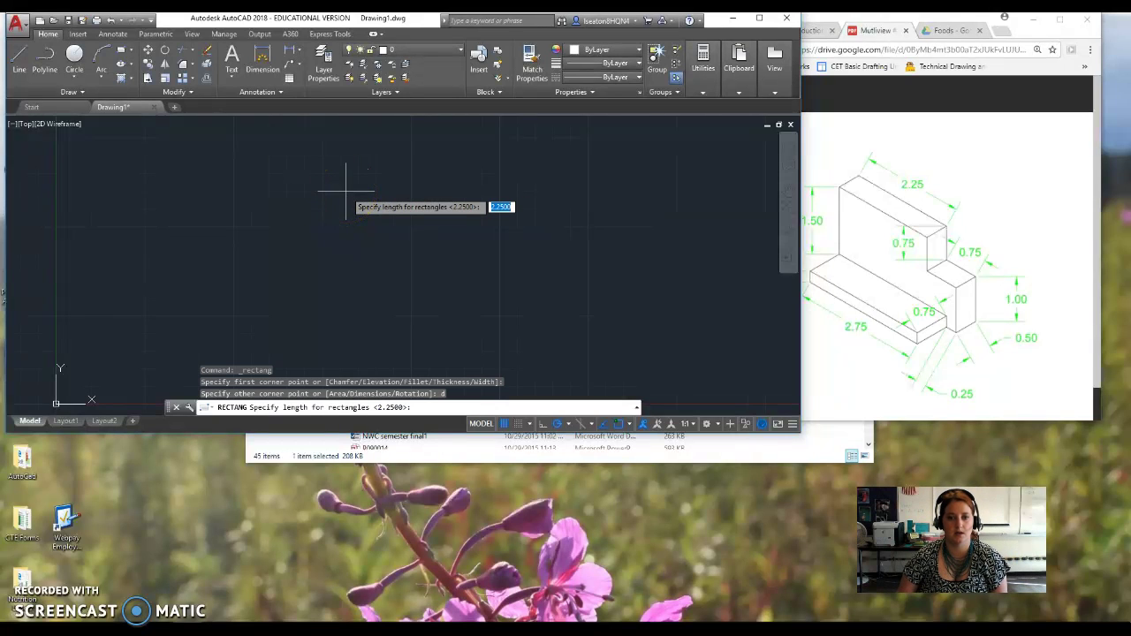
key("Return")
key("Return")
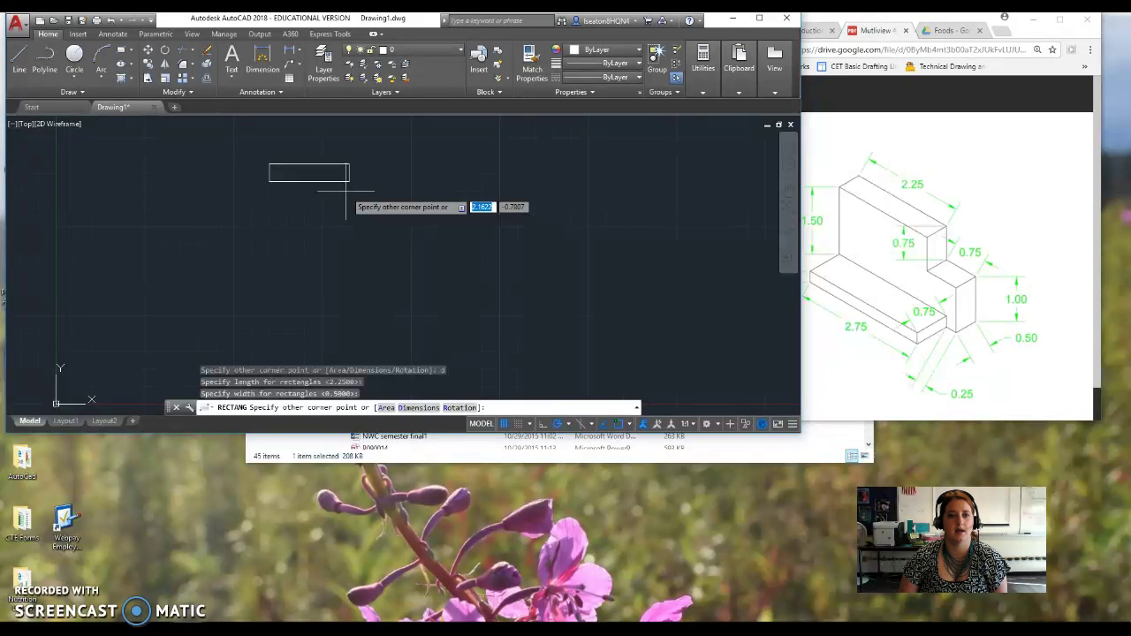
key("Return")
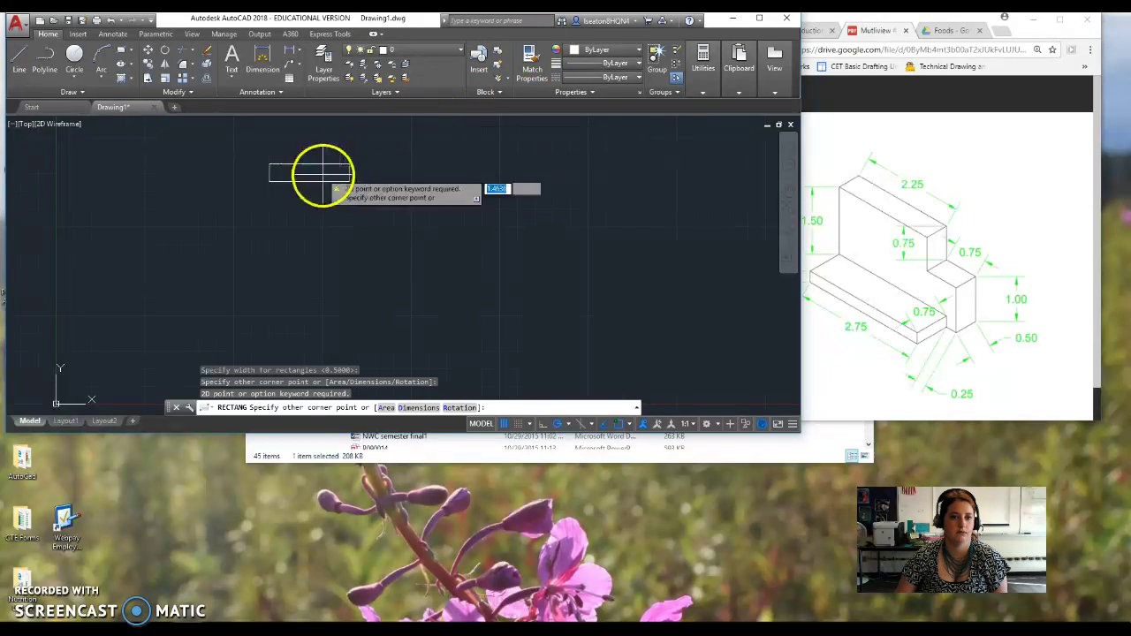
left_click(349, 181)
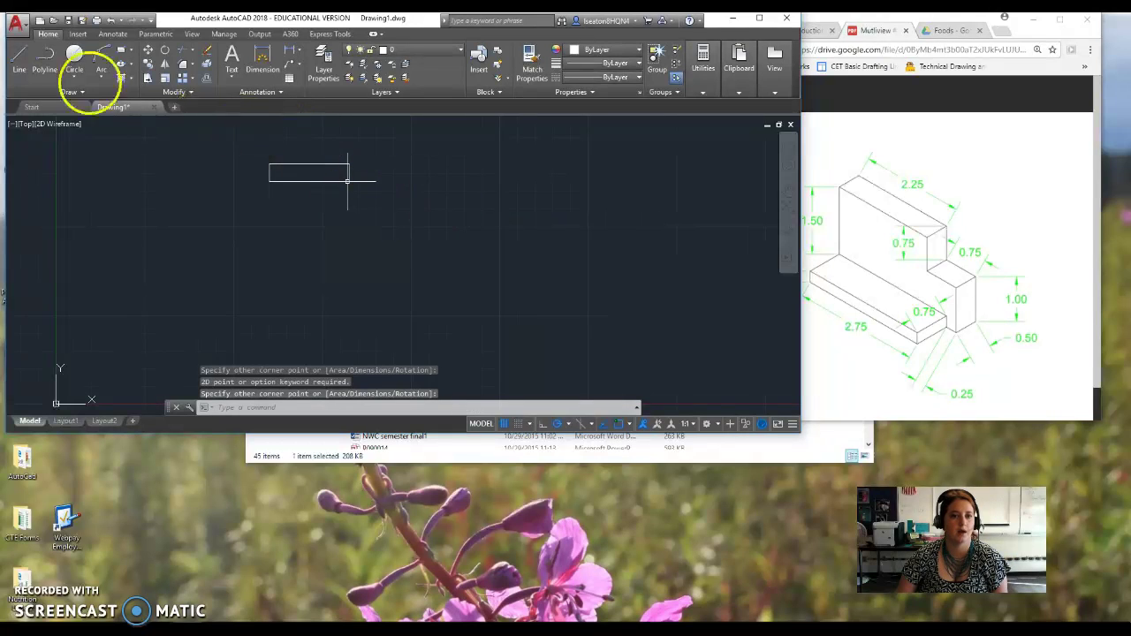
Step: Add a 0.75 by 0.5 rectangle joined to the first rectangle's right end
left_click(121, 49)
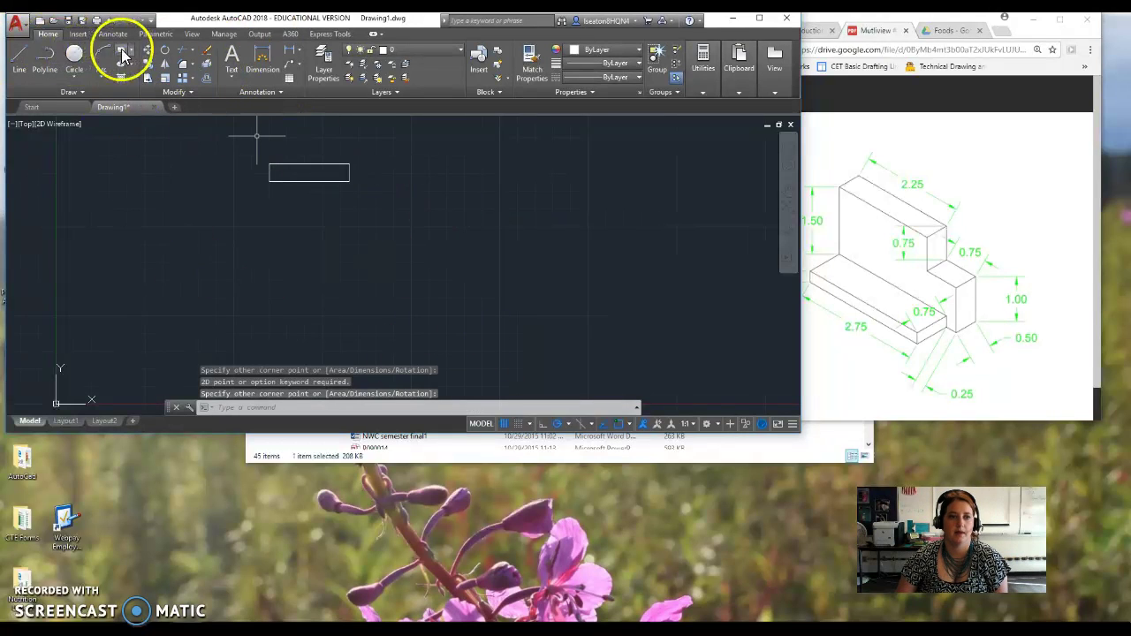
left_click(349, 164)
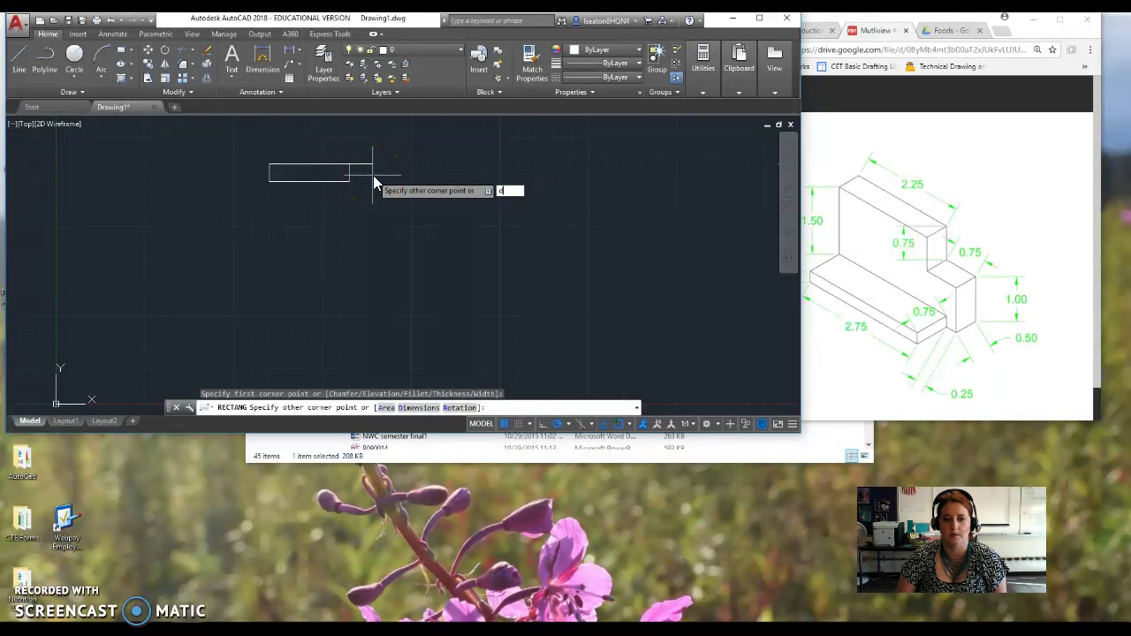
key("Return")
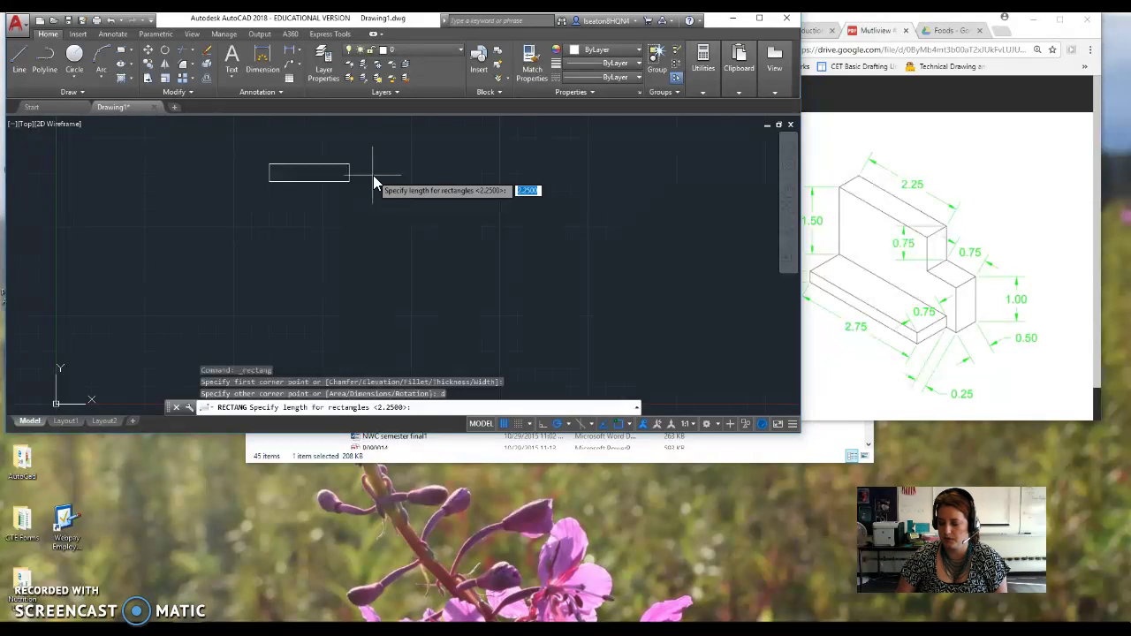
key("Return")
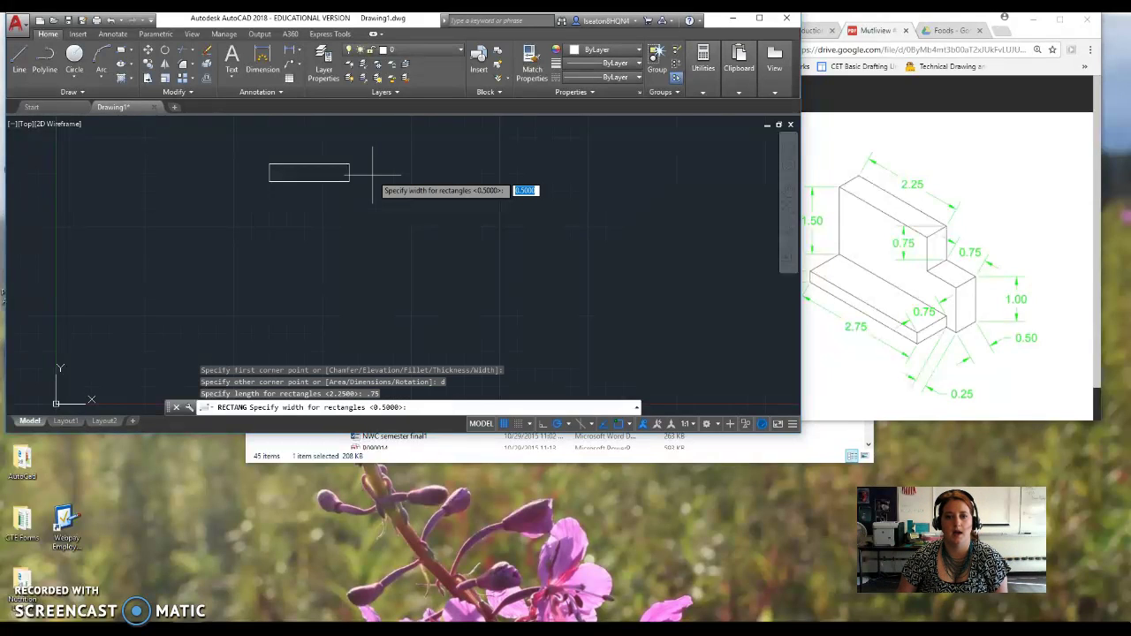
key("Return")
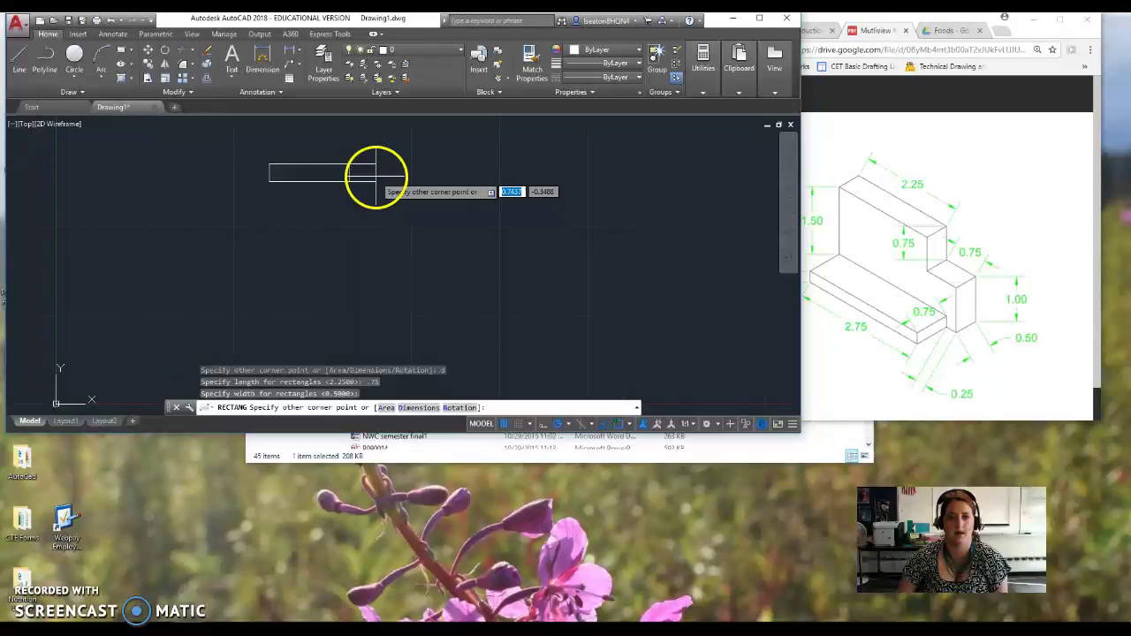
left_click(378, 181)
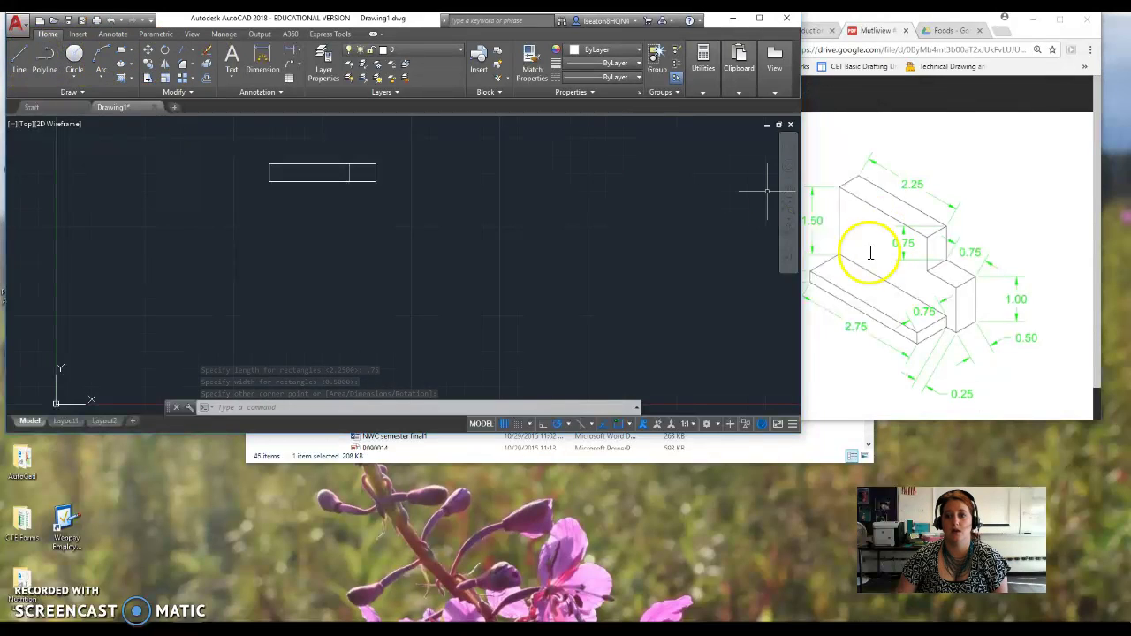
Step: Draw a 2.75 by 0.75 rectangle beneath the strip, anchored at its lower-left corner
left_click(906, 304)
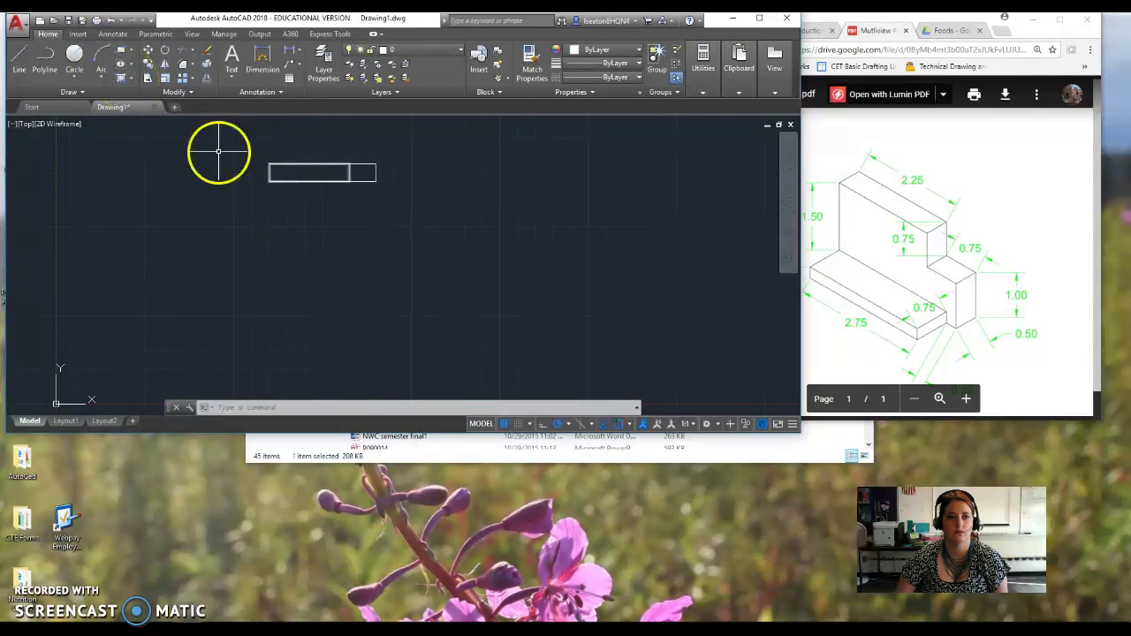
left_click(121, 50)
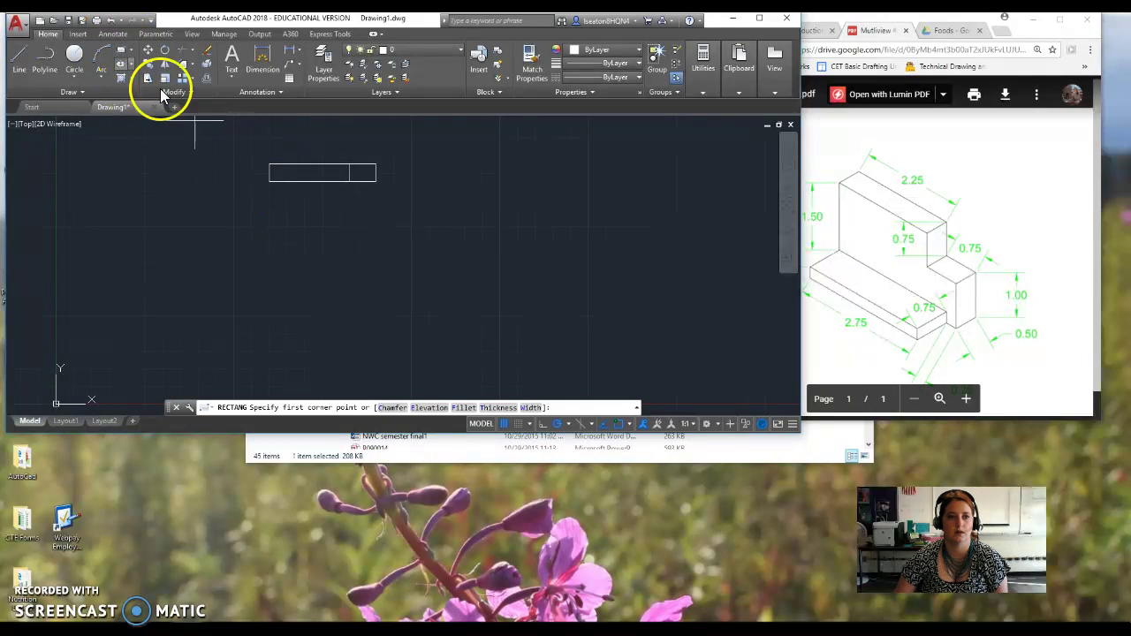
left_click(270, 182)
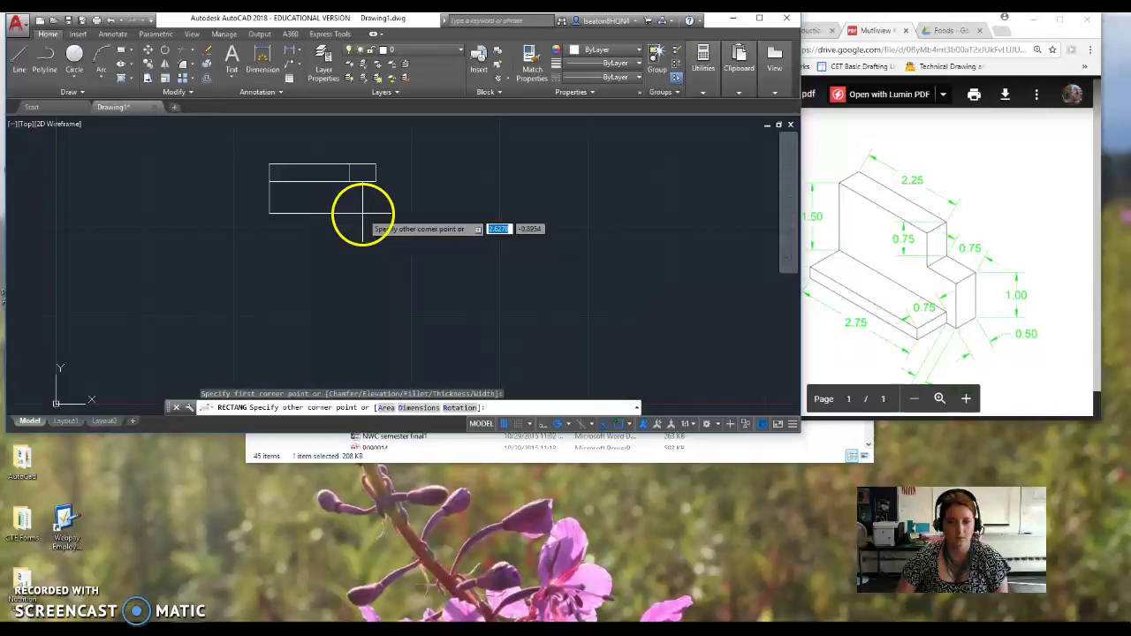
key("Return")
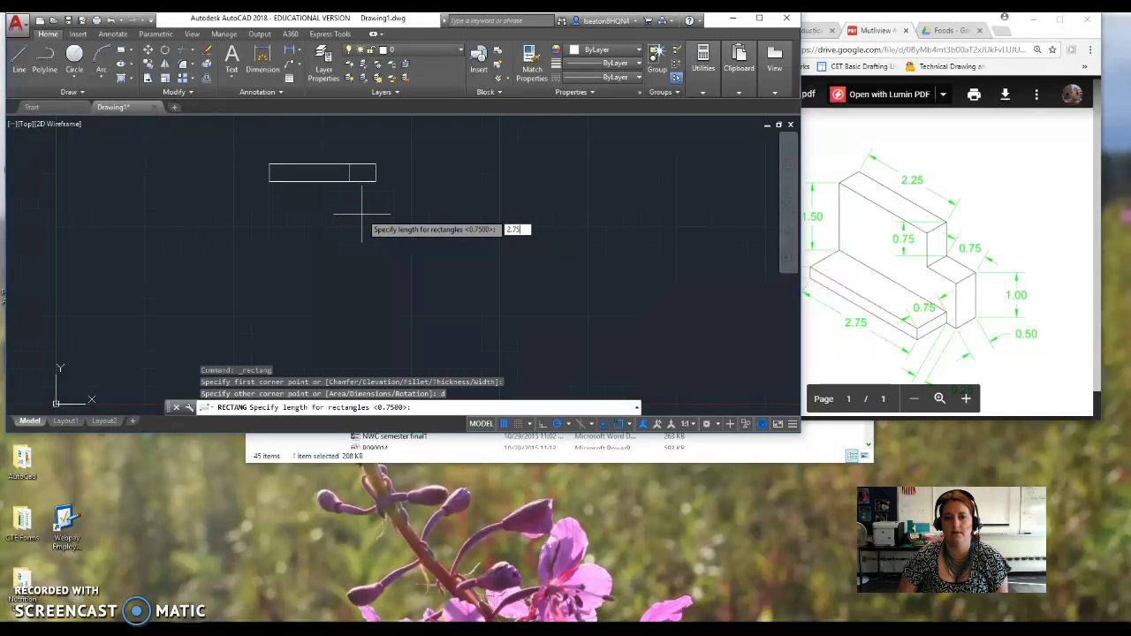
key("Return")
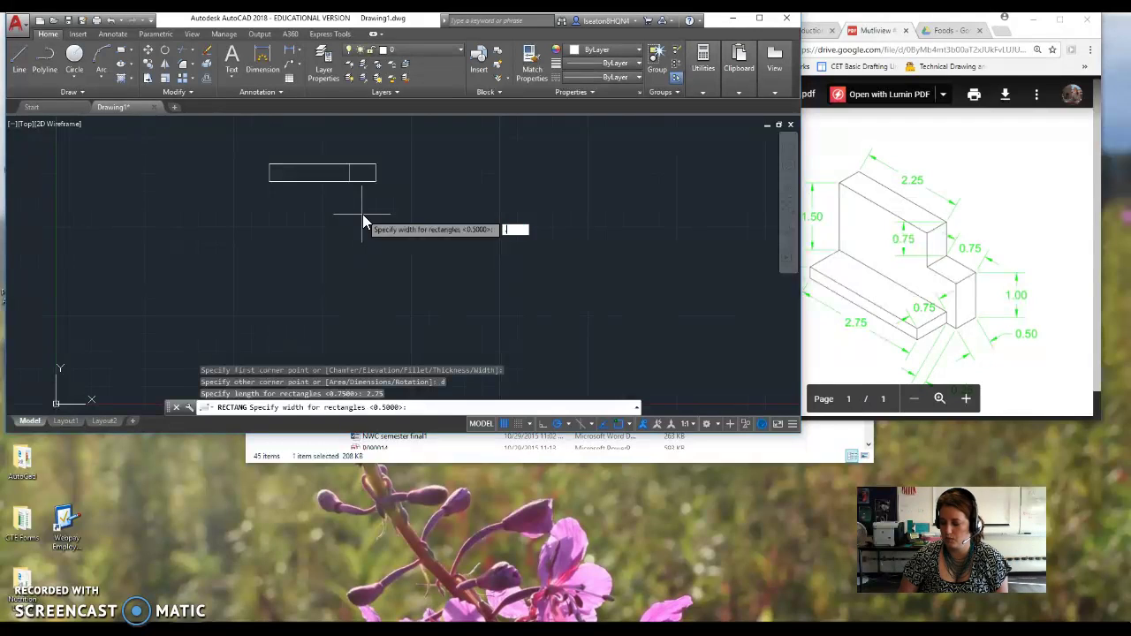
type(".75")
key("Return")
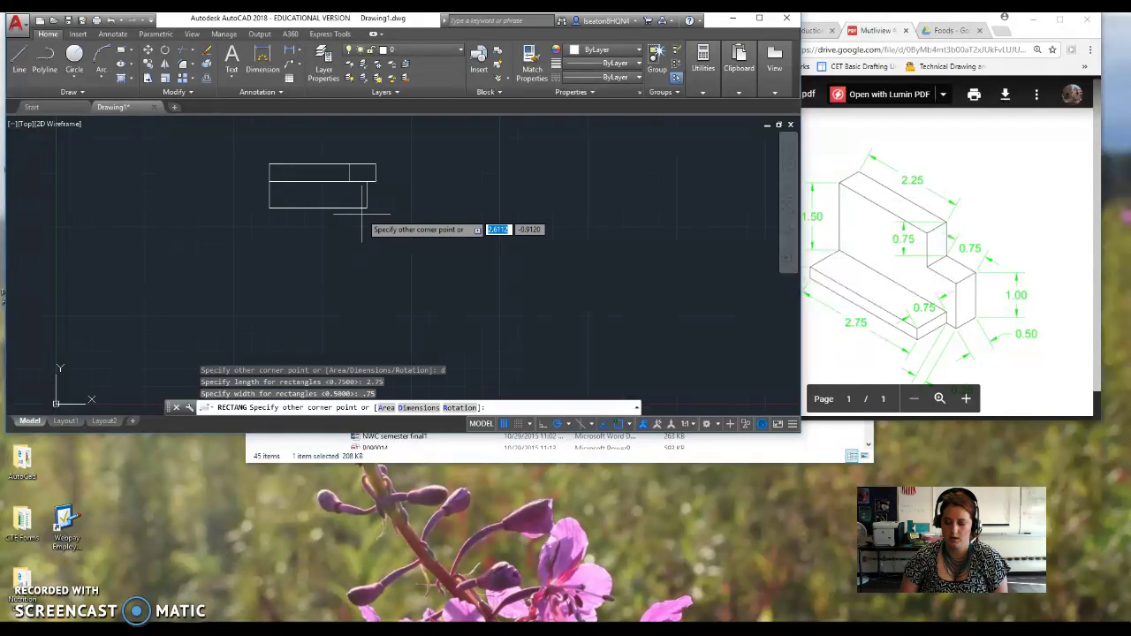
key("Return")
left_click(364, 212)
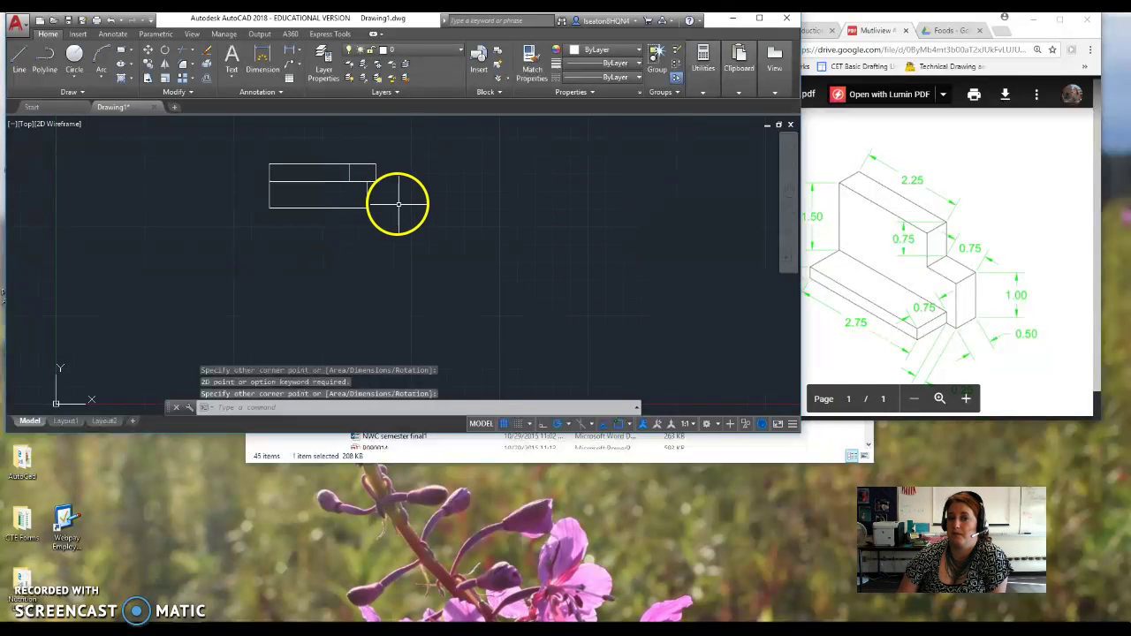
Step: Draw a vertical line straight down from the 2.75 rectangle's lower-left corner
mouse_move(317, 149)
middle_mouse_down()
mouse_move(328, 160)
mouse_move(303, 152)
mouse_move(315, 155)
middle_mouse_up()
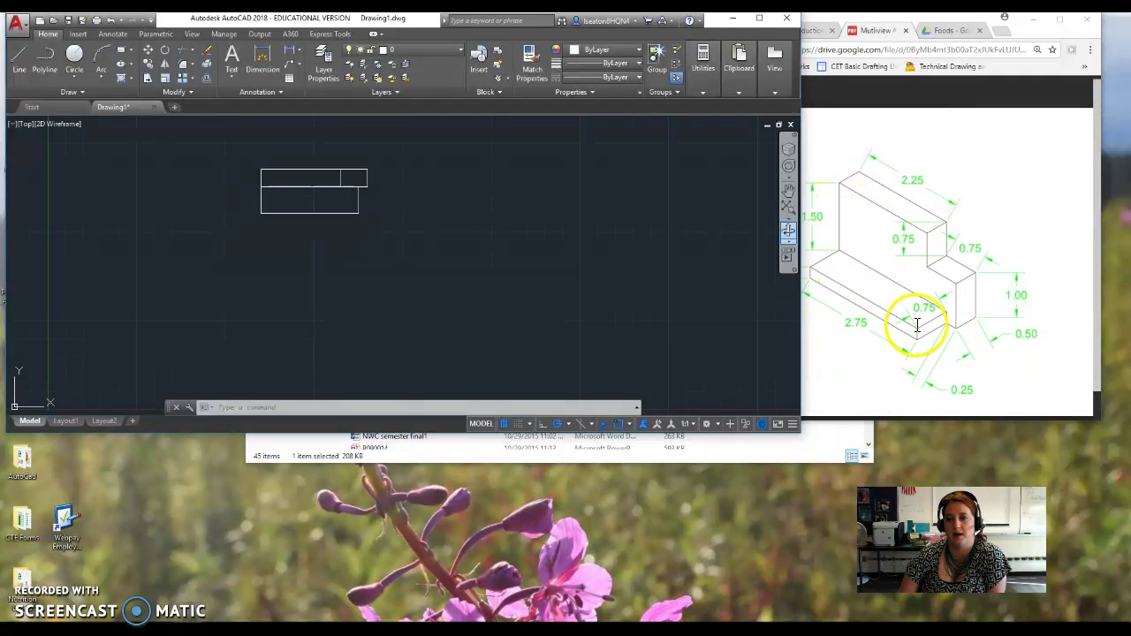
left_click(919, 318)
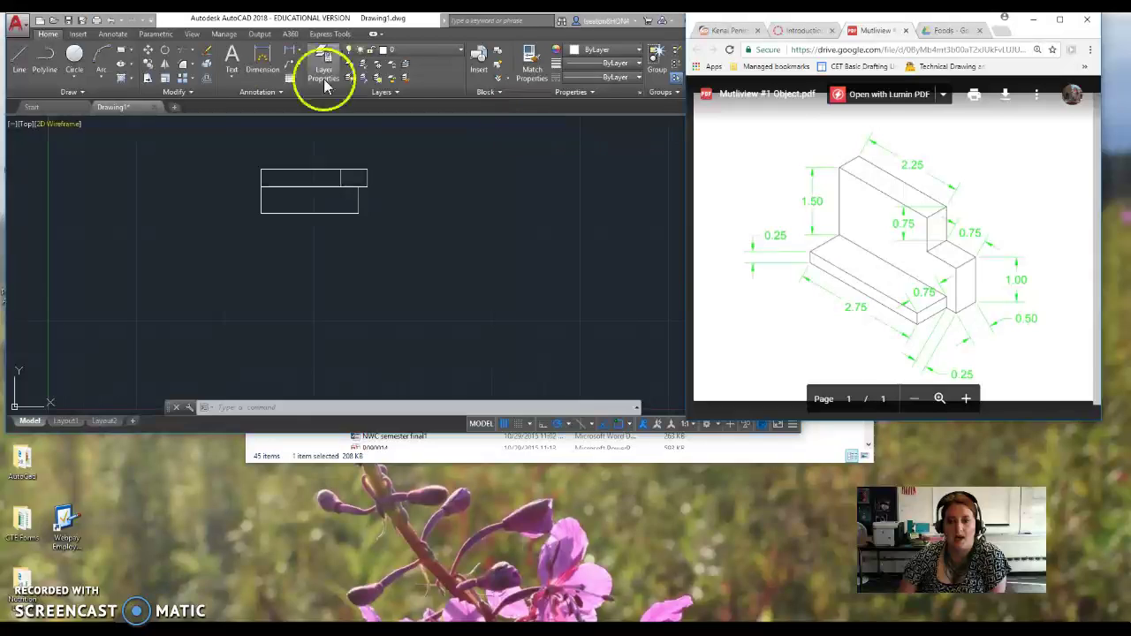
left_click(118, 50)
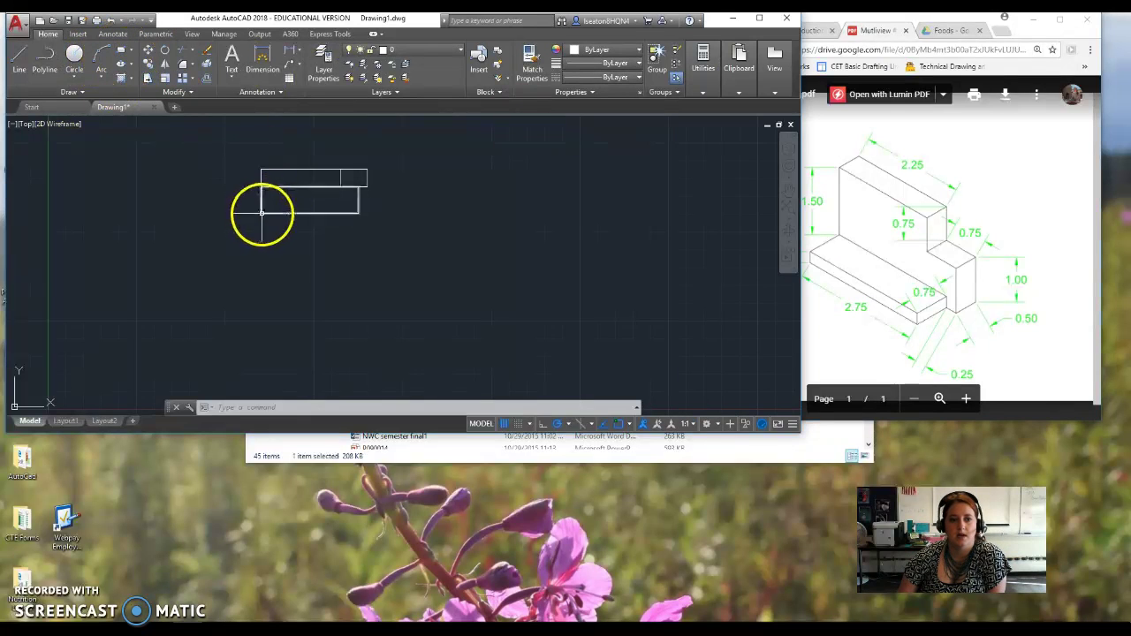
key("Escape")
left_click(21, 64)
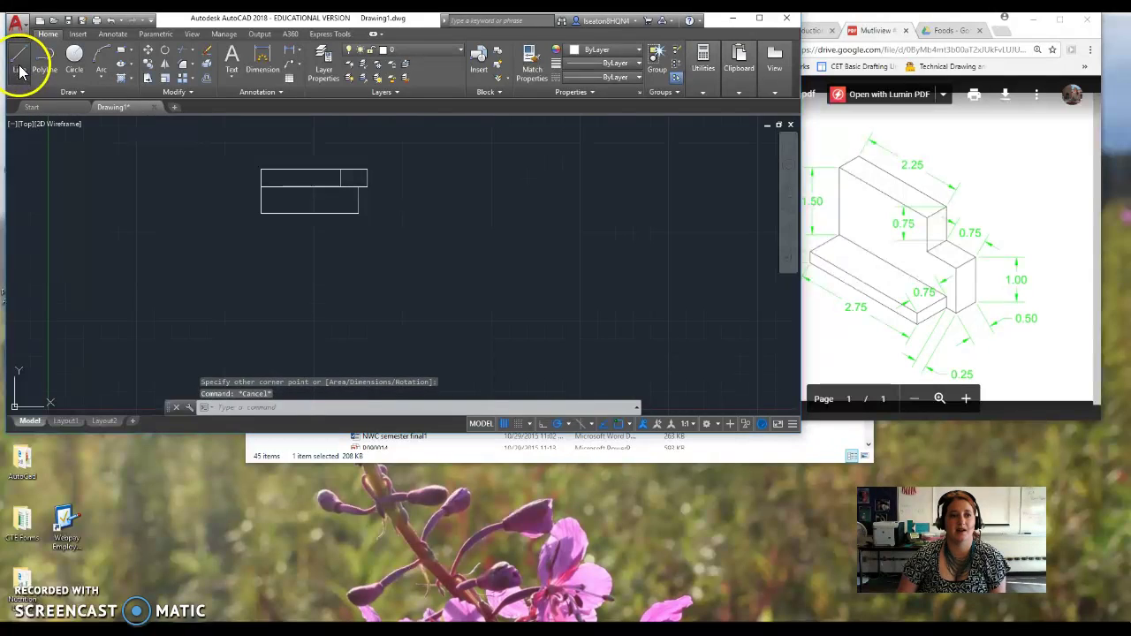
left_click(259, 212)
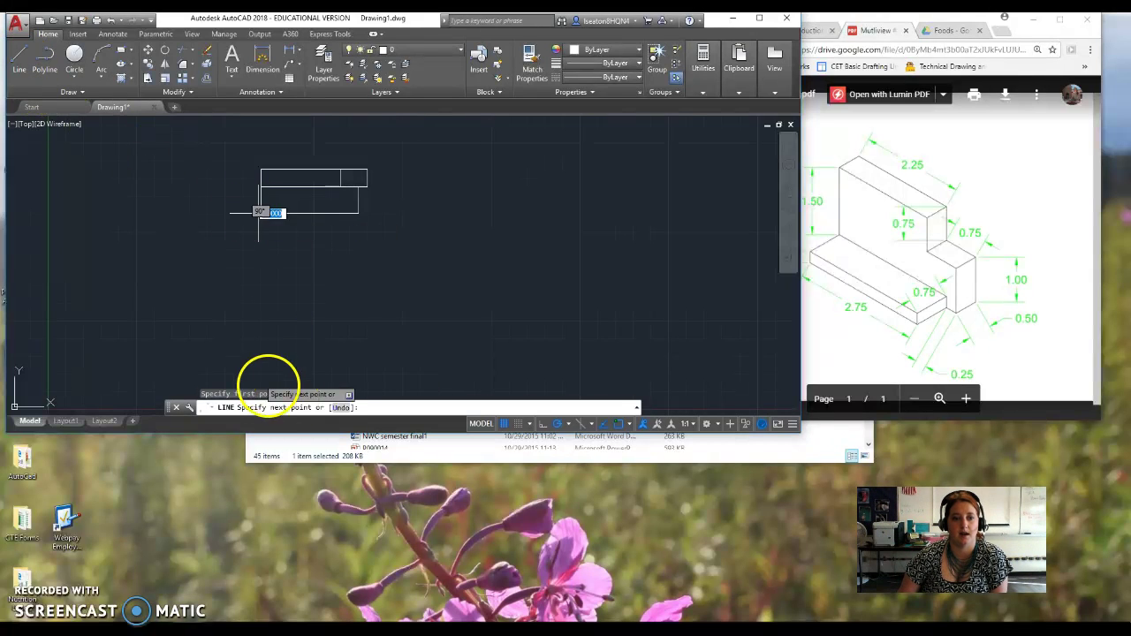
left_click(261, 345)
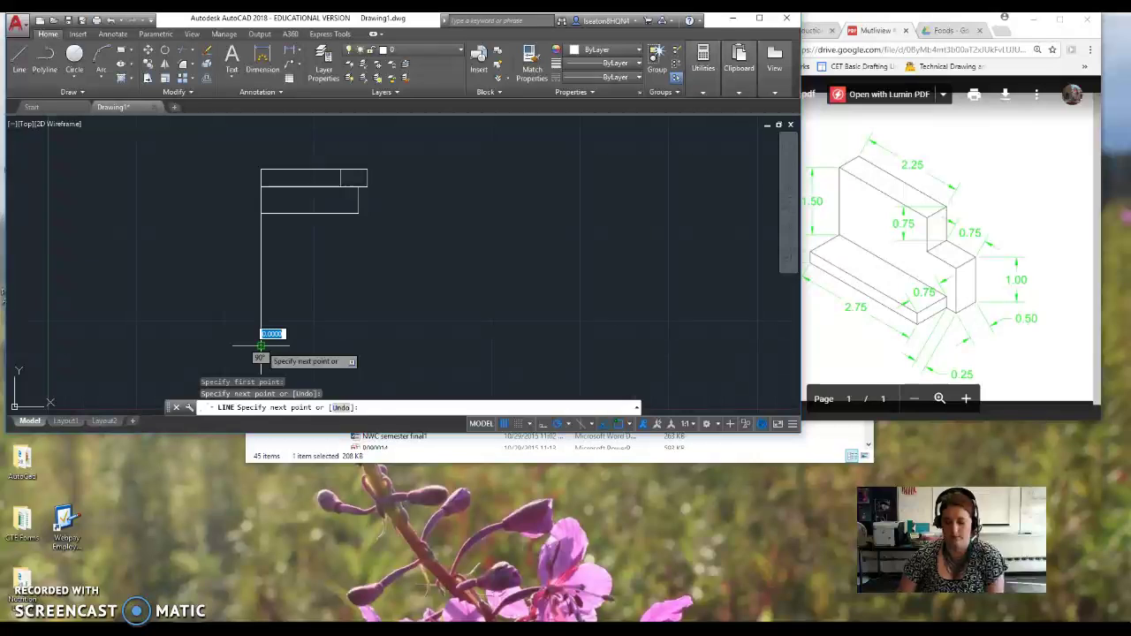
key("Return")
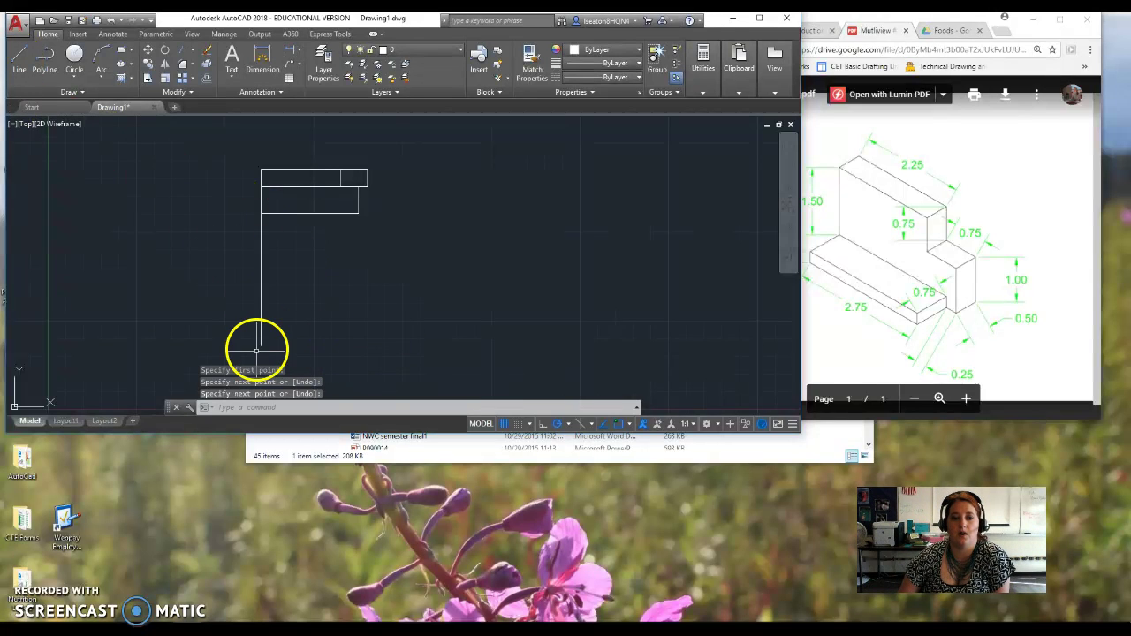
Step: Draw a 2.75 by 0.25 rectangle anchored at the vertical line's bottom endpoint
left_click(121, 51)
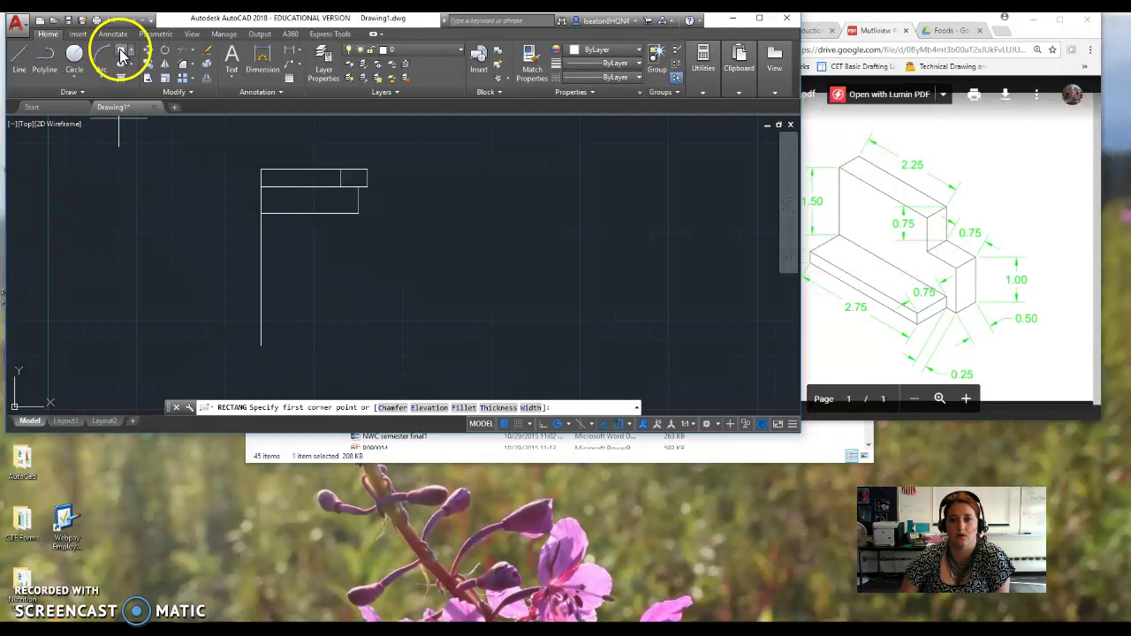
left_click(880, 328)
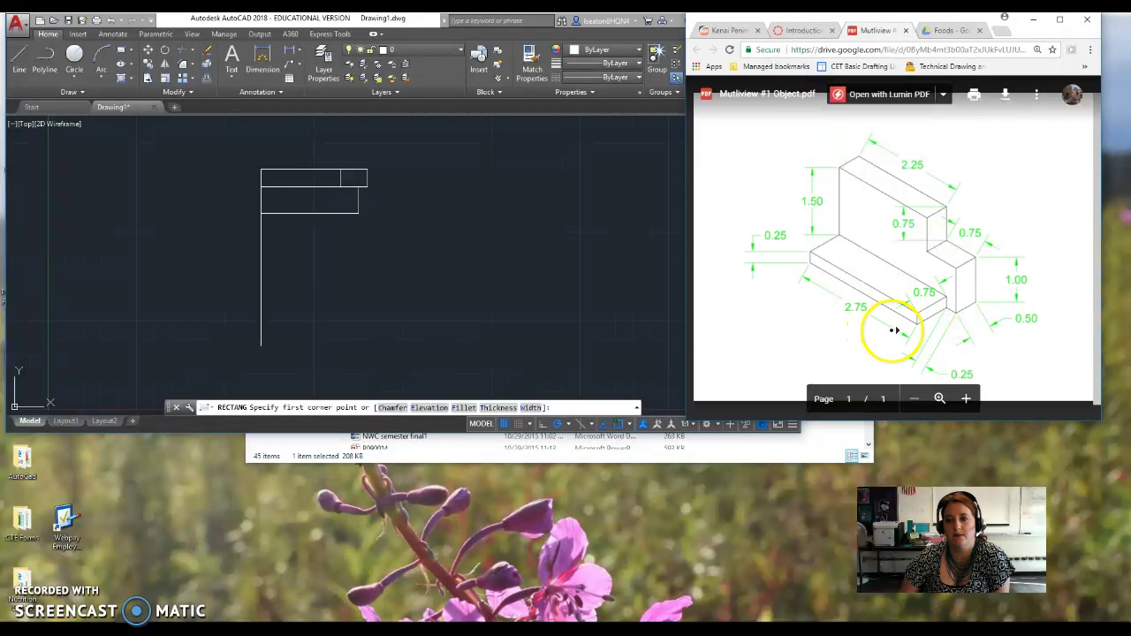
left_click(124, 57)
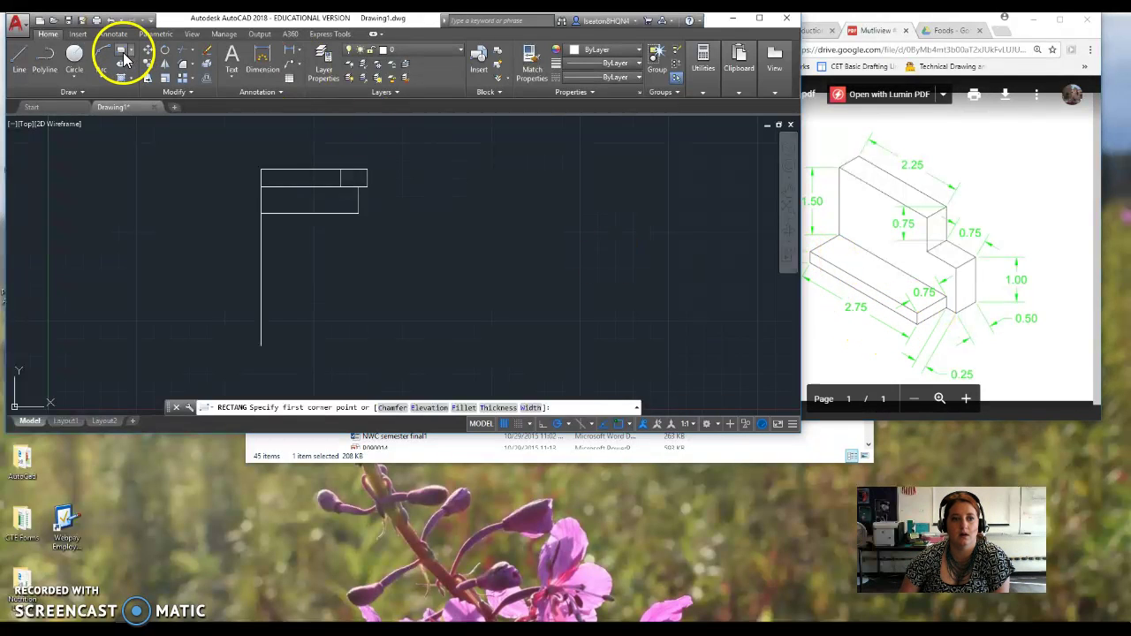
left_click(262, 344)
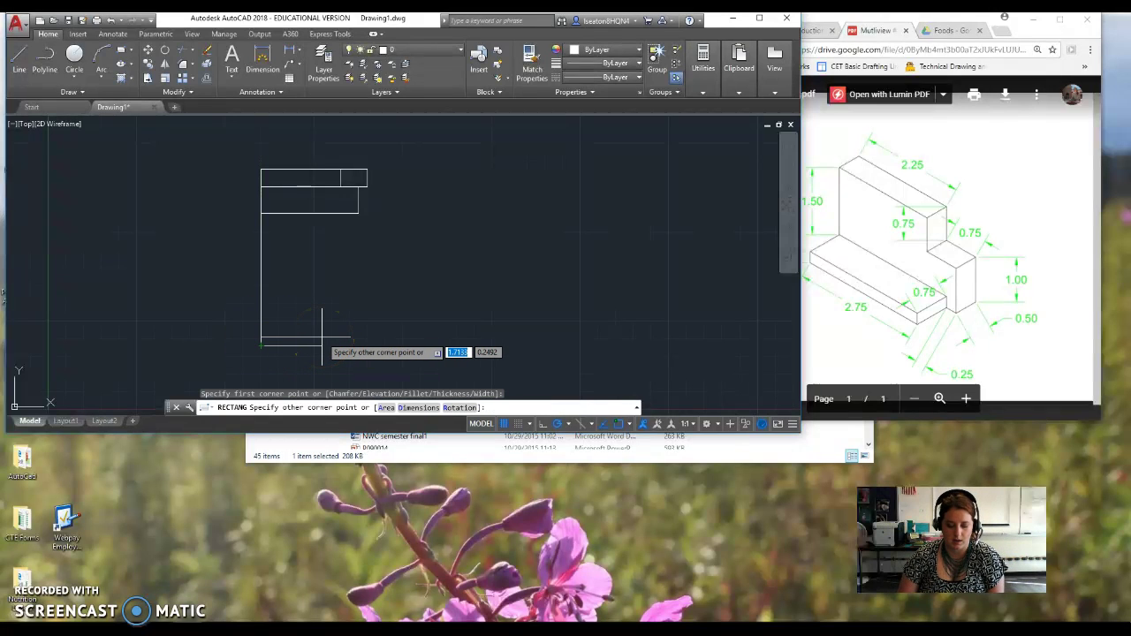
key("Return")
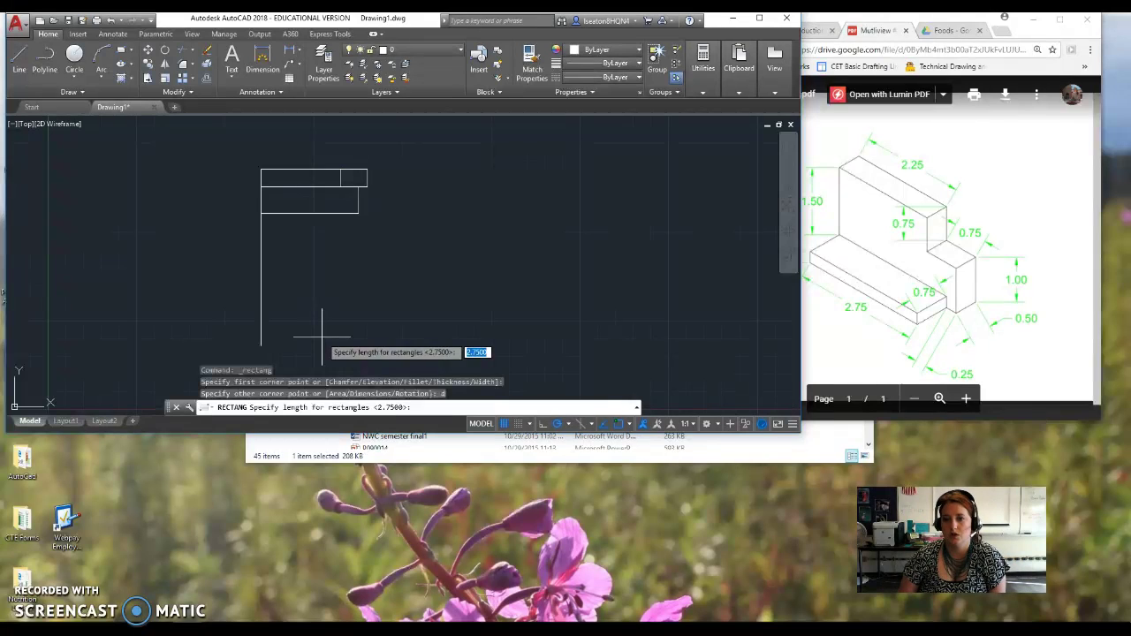
key("Return")
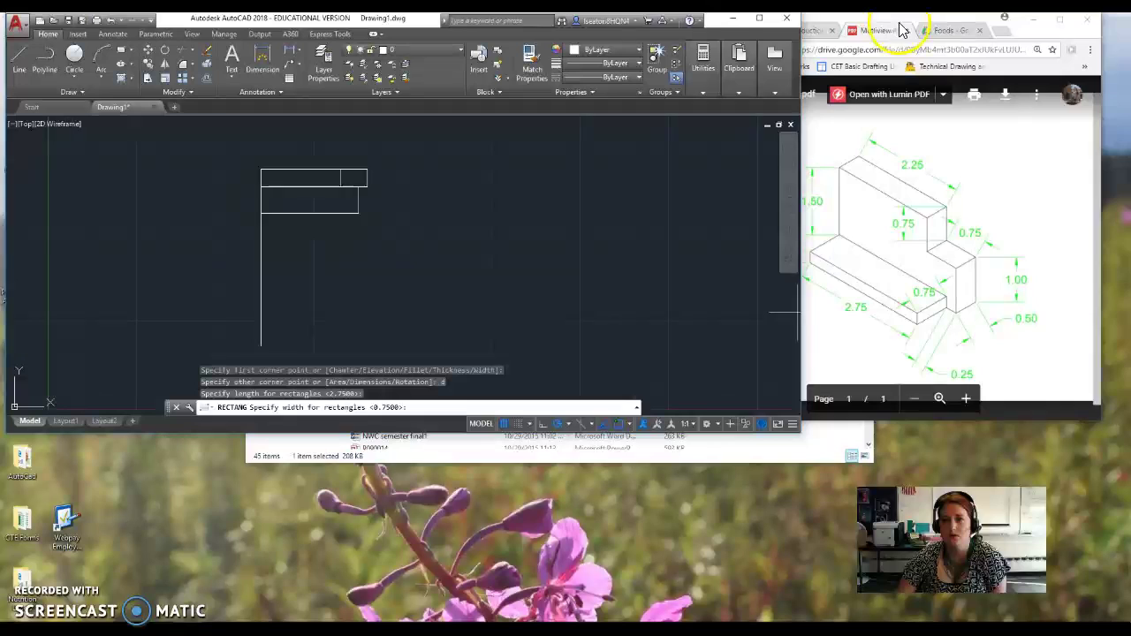
left_click_drag(902, 30, 959, 32)
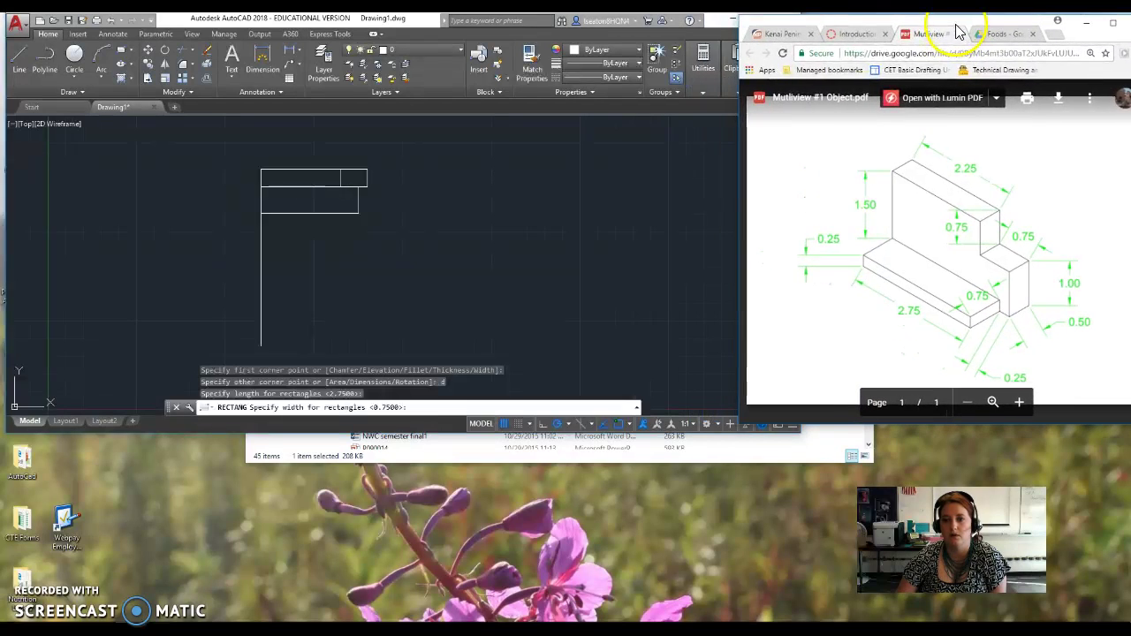
left_click(337, 326)
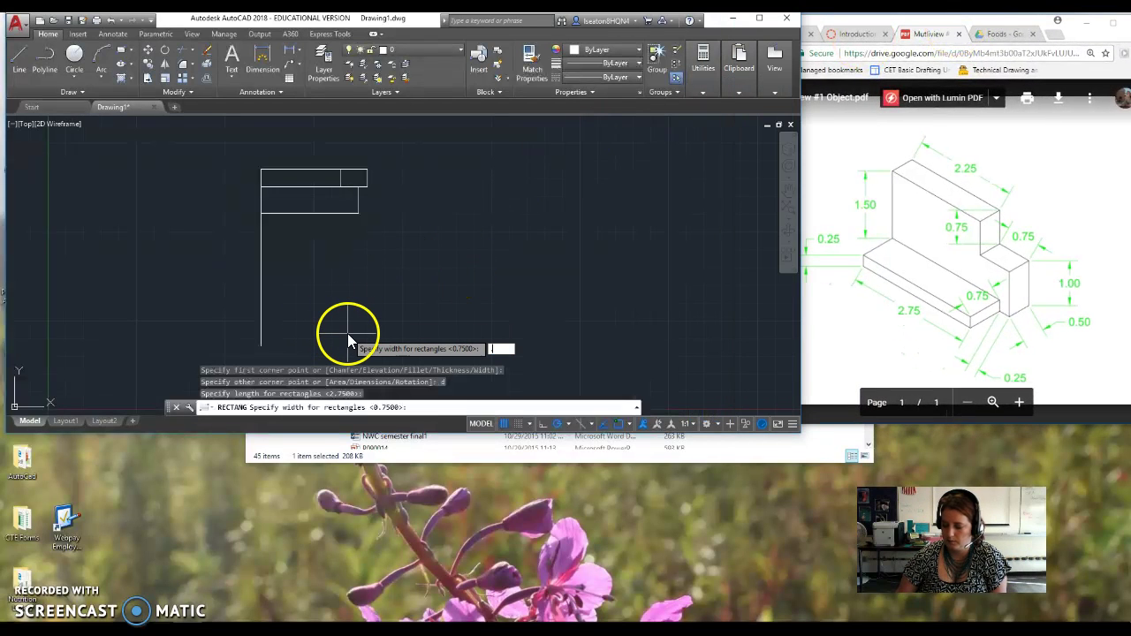
type(".25")
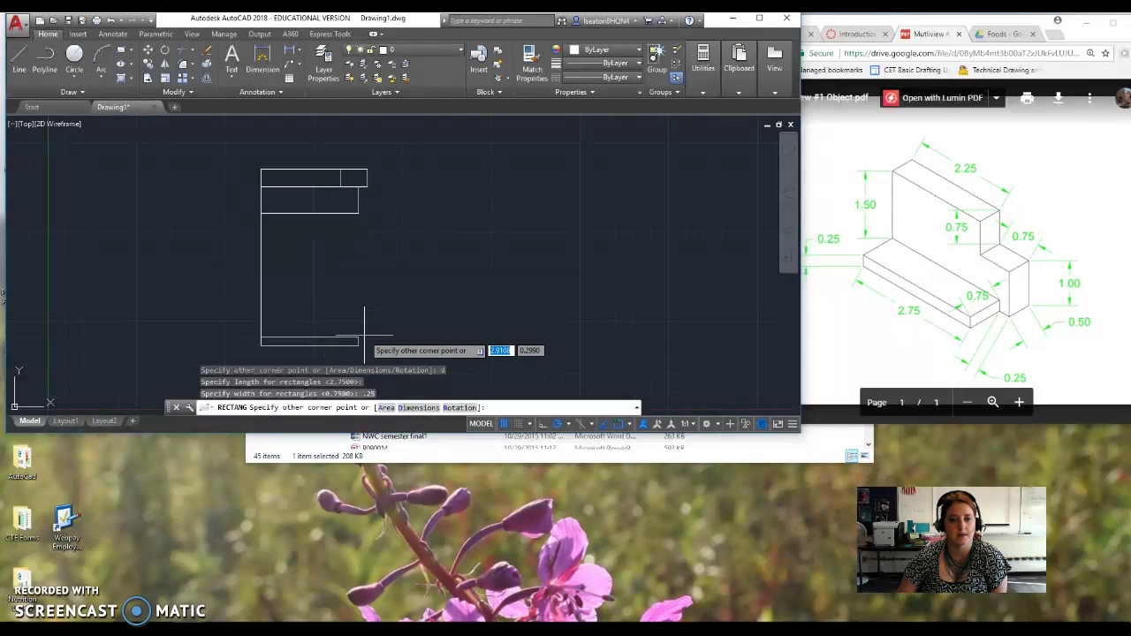
key("Return")
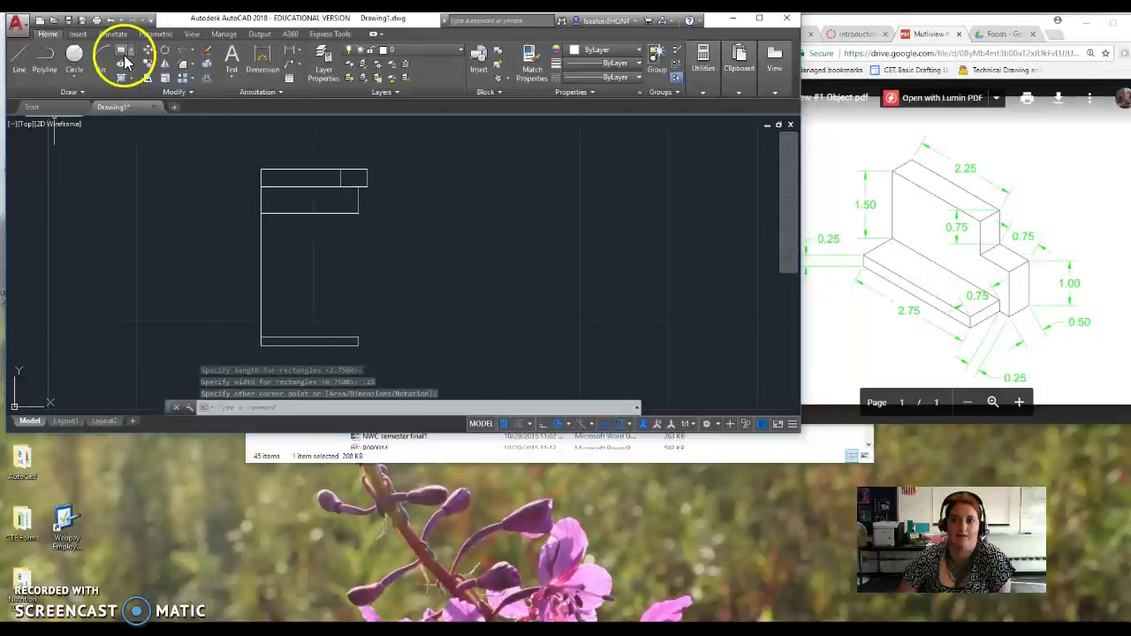
Step: Trace the front view's stepped outline with 1.5, 2.25, .75, .75 and 1 unit segments
left_click(16, 63)
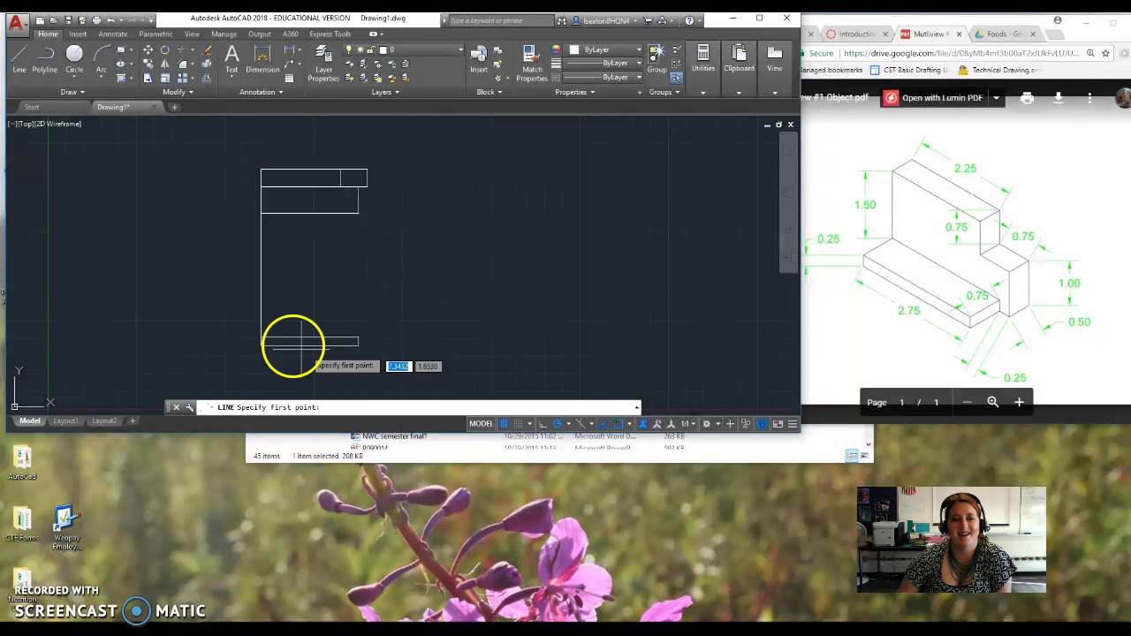
left_click(260, 338)
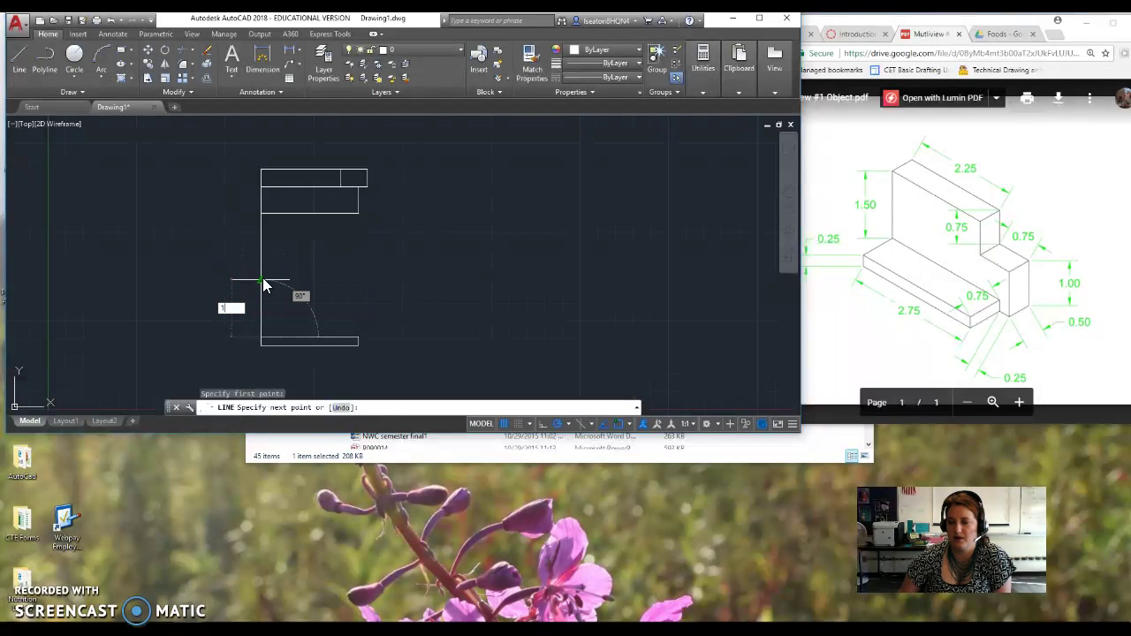
type("1.5")
key("Return")
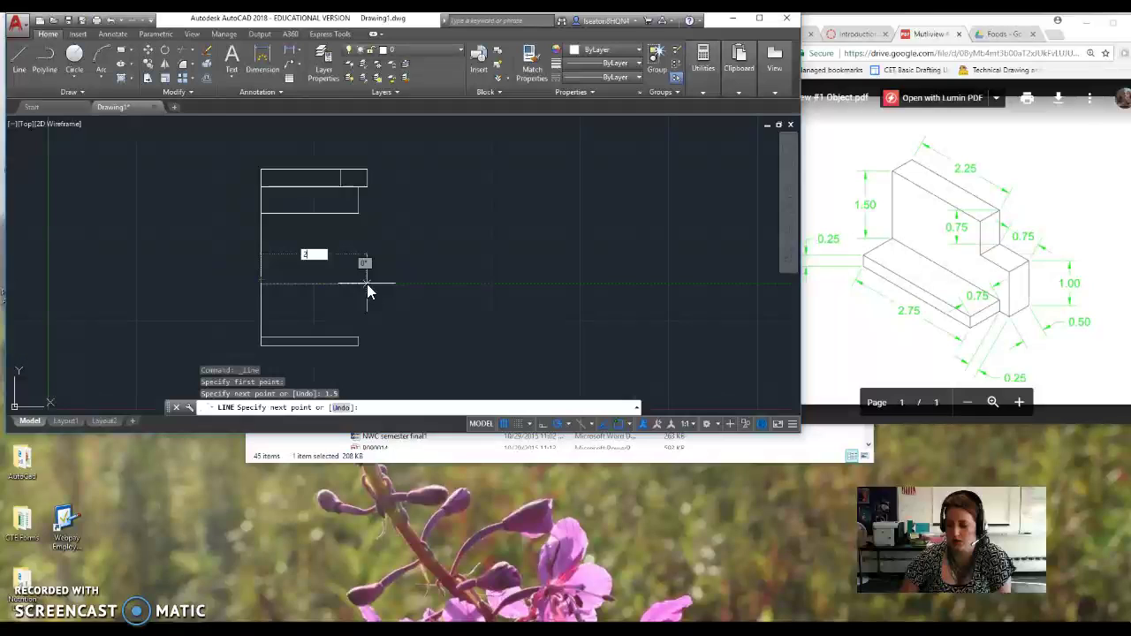
key("Return")
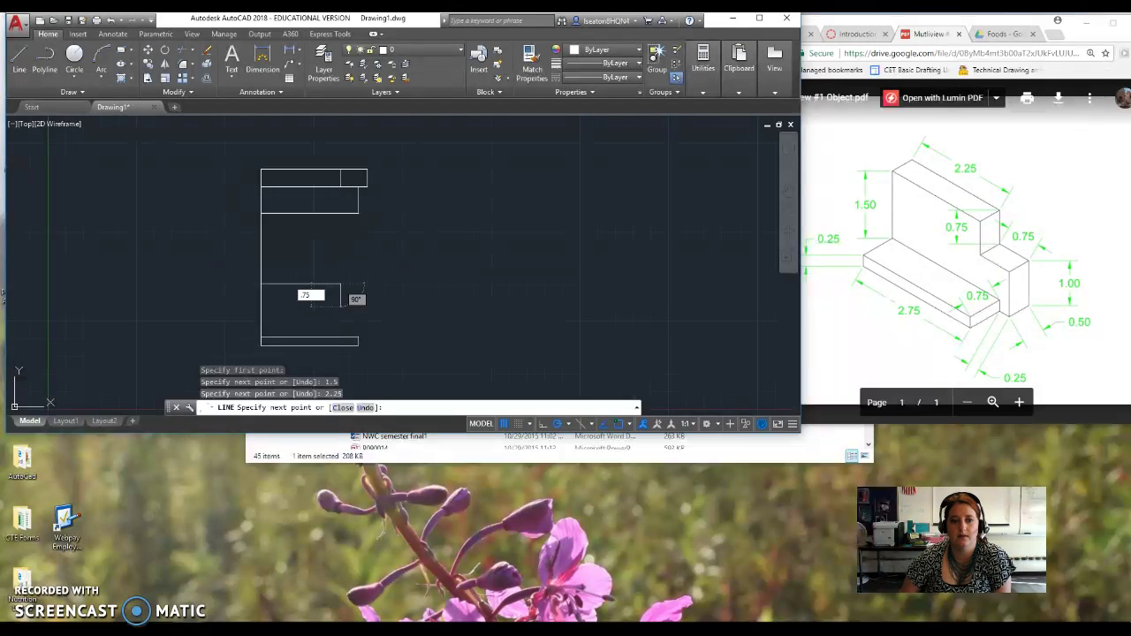
key("Return")
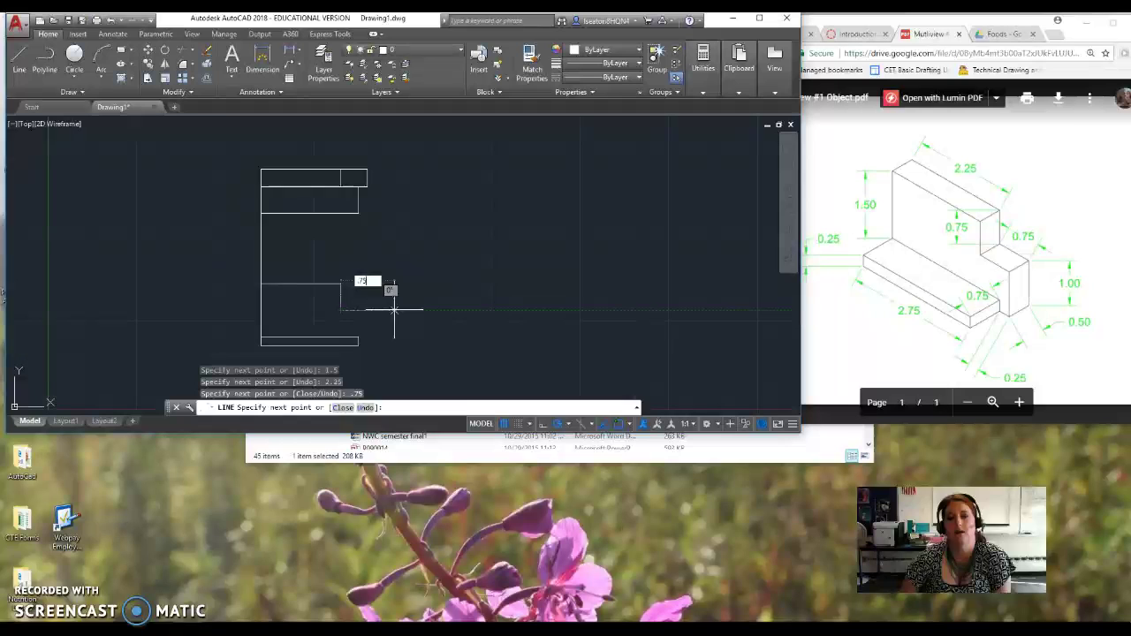
type(".75")
key("Return")
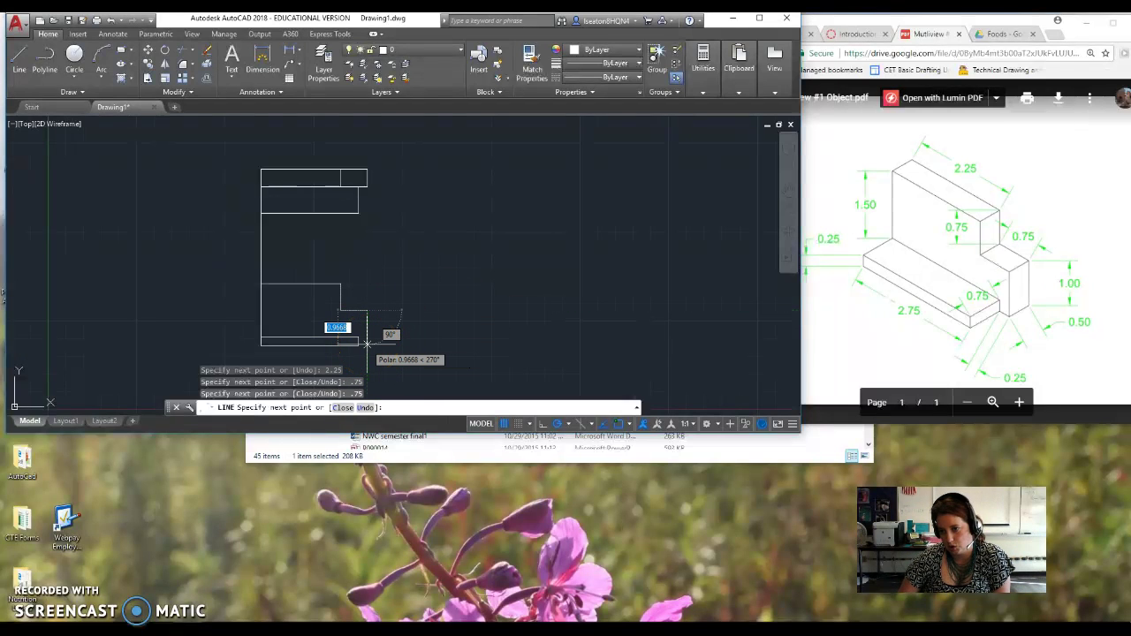
type("1")
key("Return")
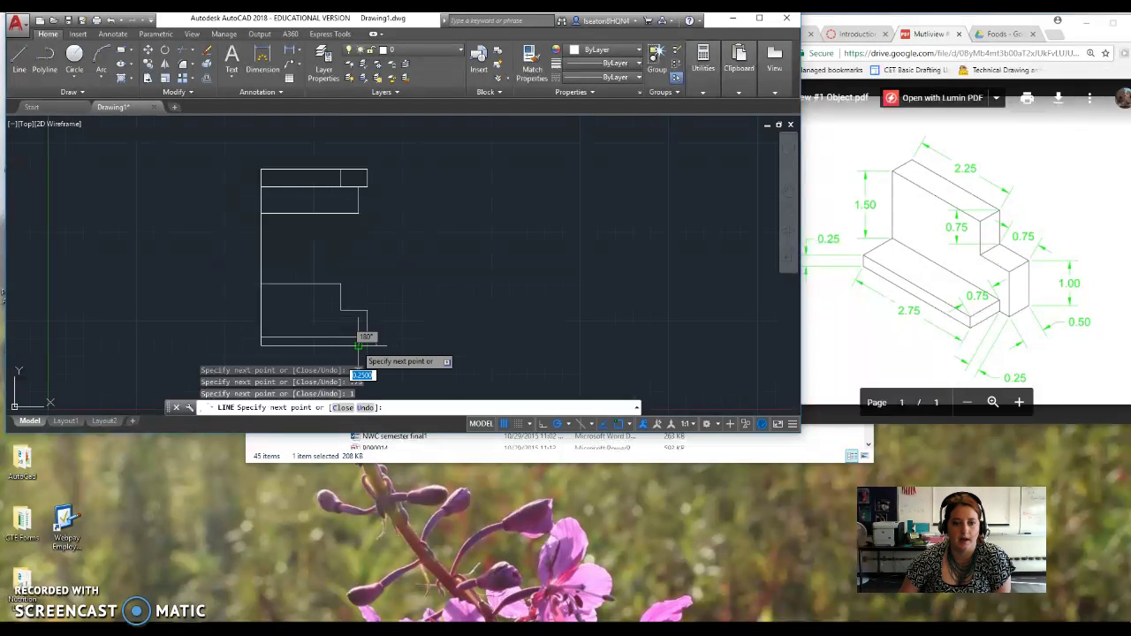
key("Return")
key("Return")
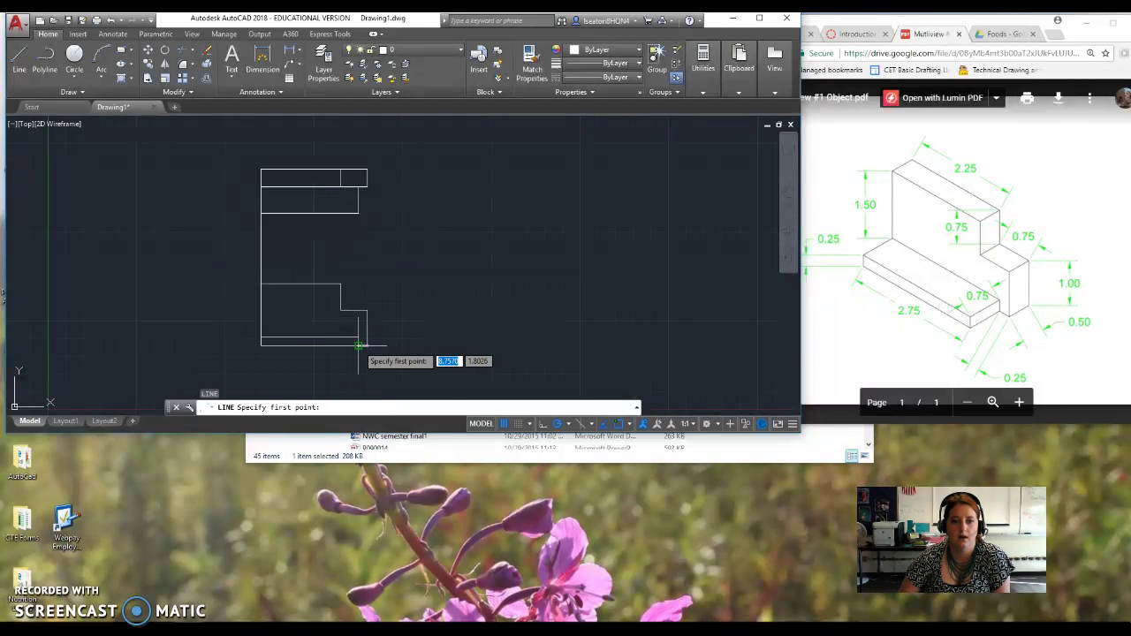
key("Escape")
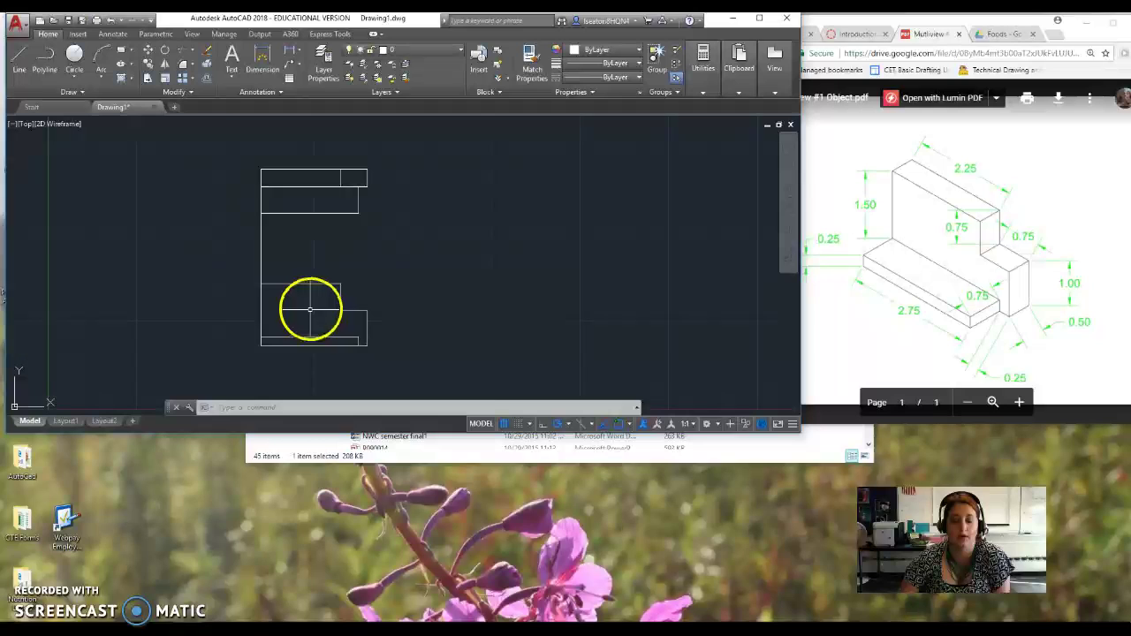
Step: Erase the long left vertical line and draw a baseline right from the front view's lower-right corner
left_click(261, 259)
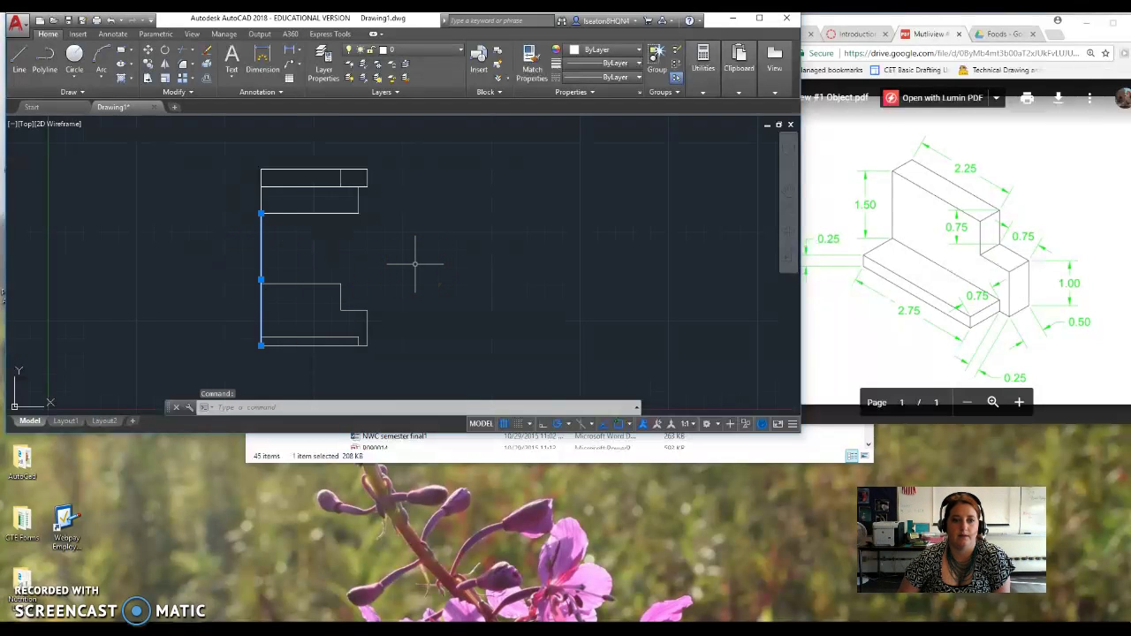
key("Delete")
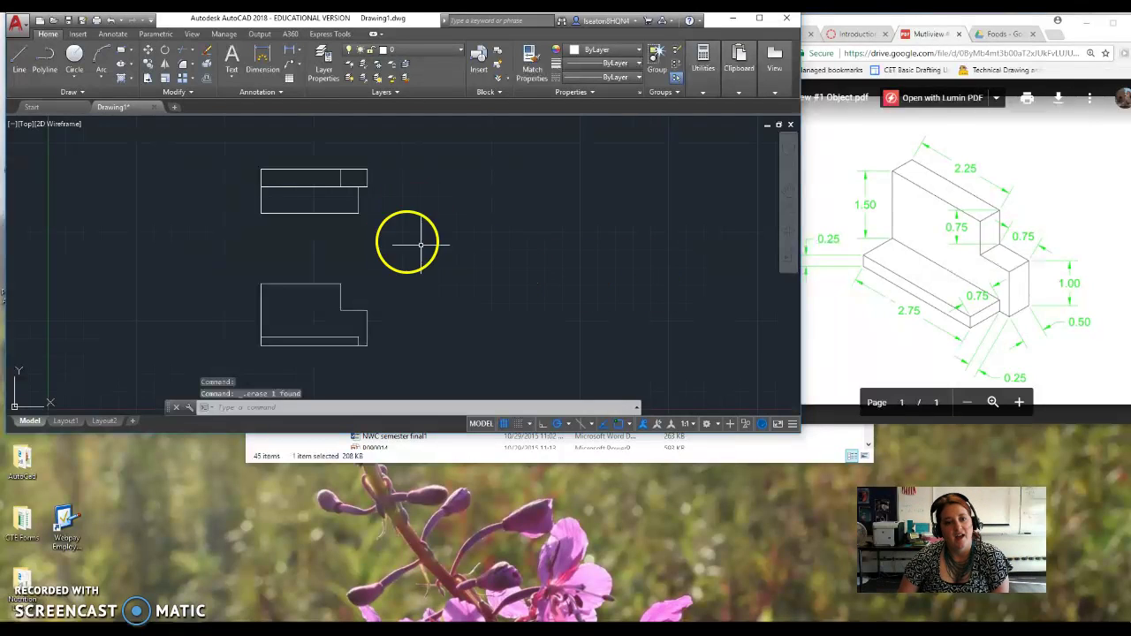
left_click(24, 63)
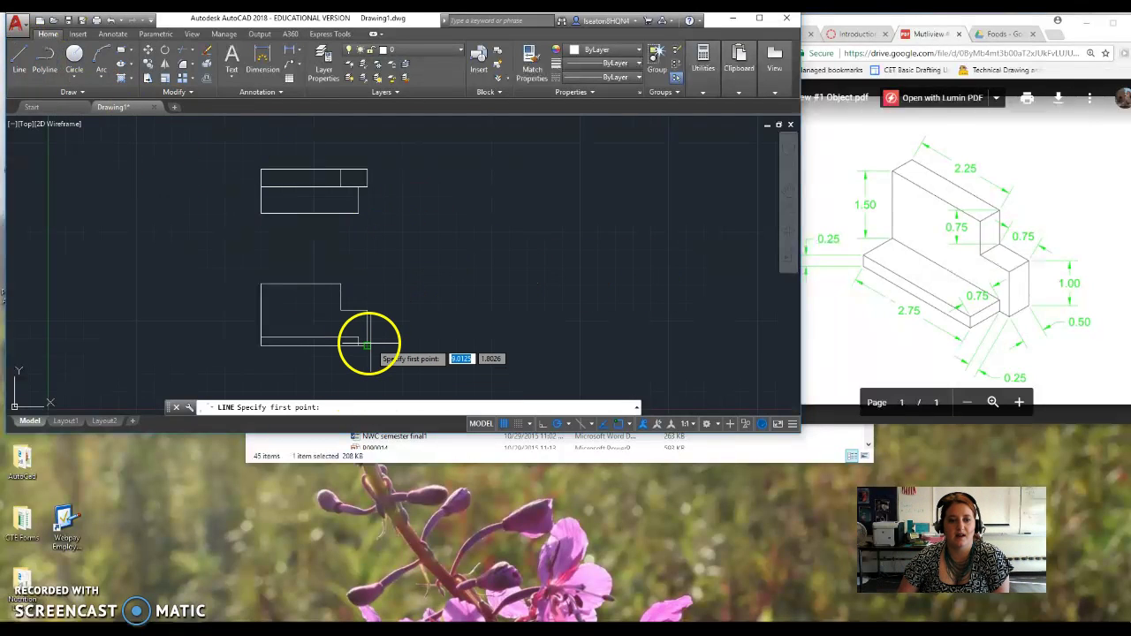
left_click(368, 345)
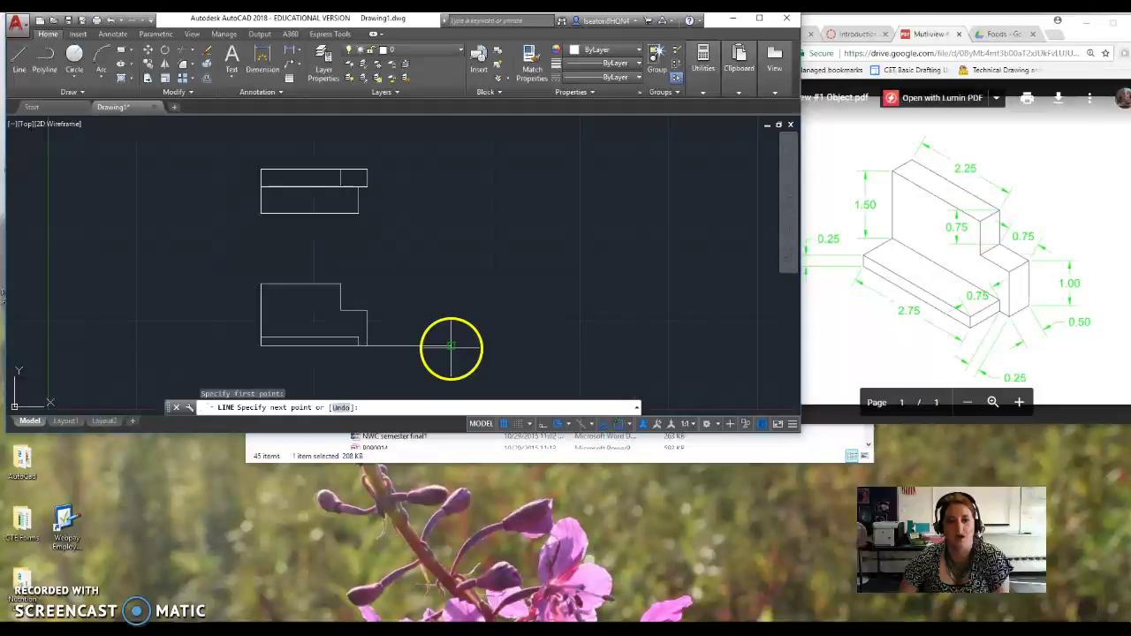
left_click(451, 345)
right_click(472, 286)
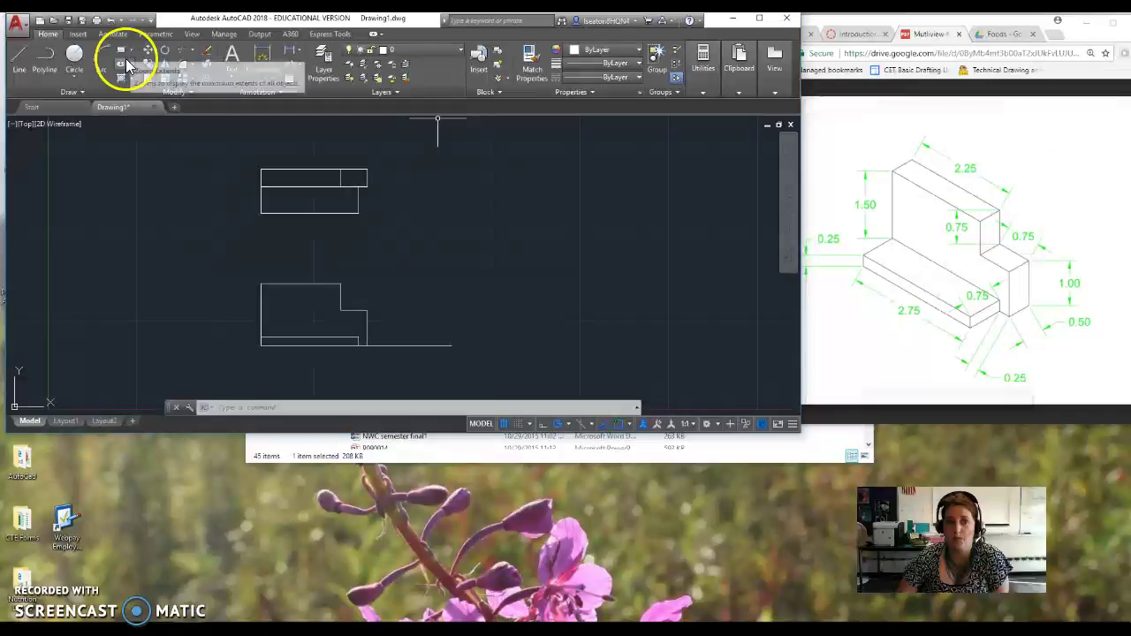
Step: Draw a .25 up, .75 across, .25 down step from the baseline's end
left_click(18, 62)
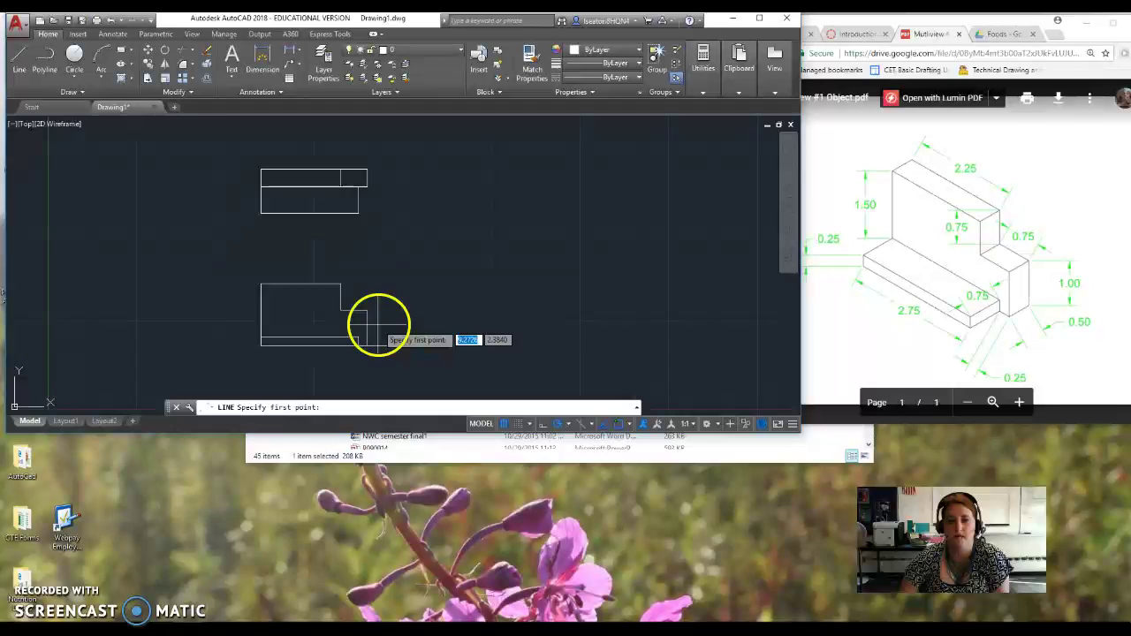
left_click(451, 345)
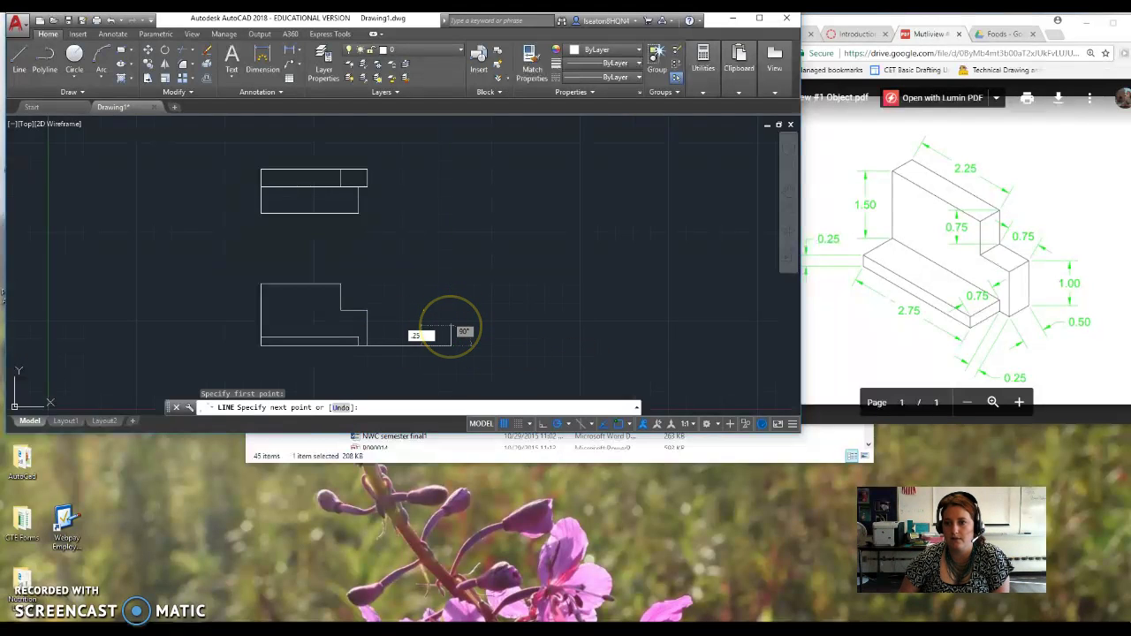
key("Return")
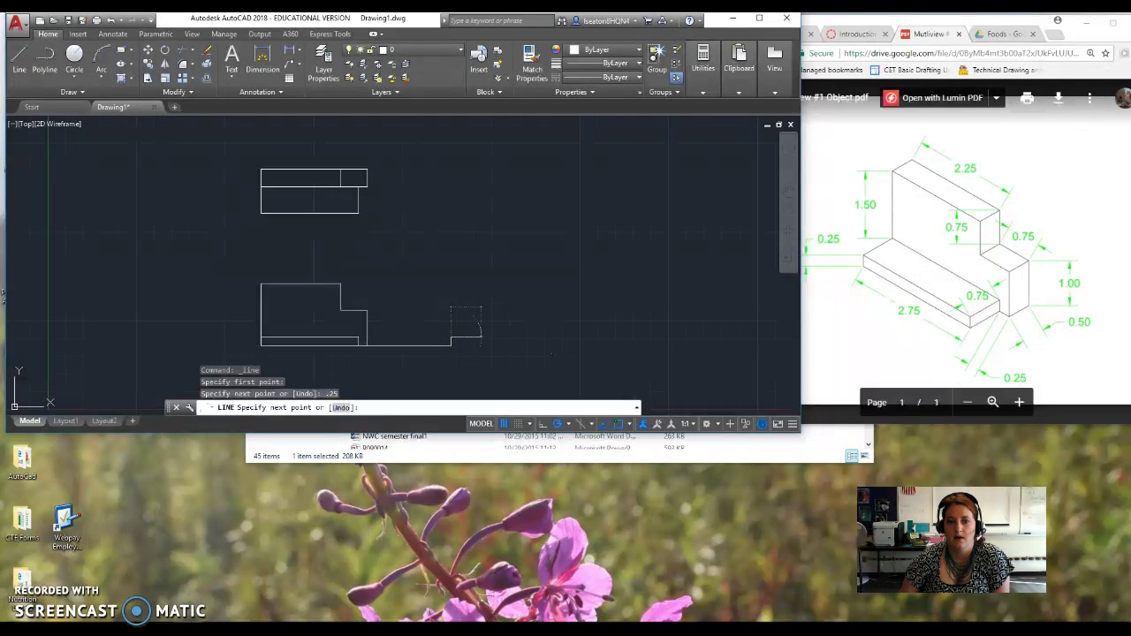
type(".75")
key("Return")
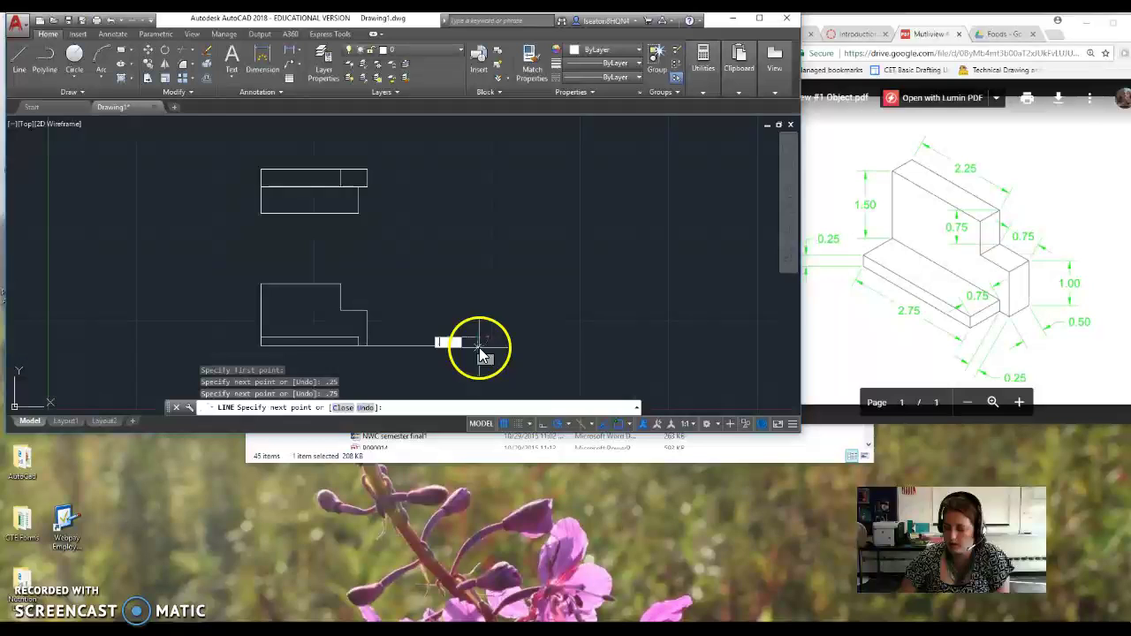
key("Return")
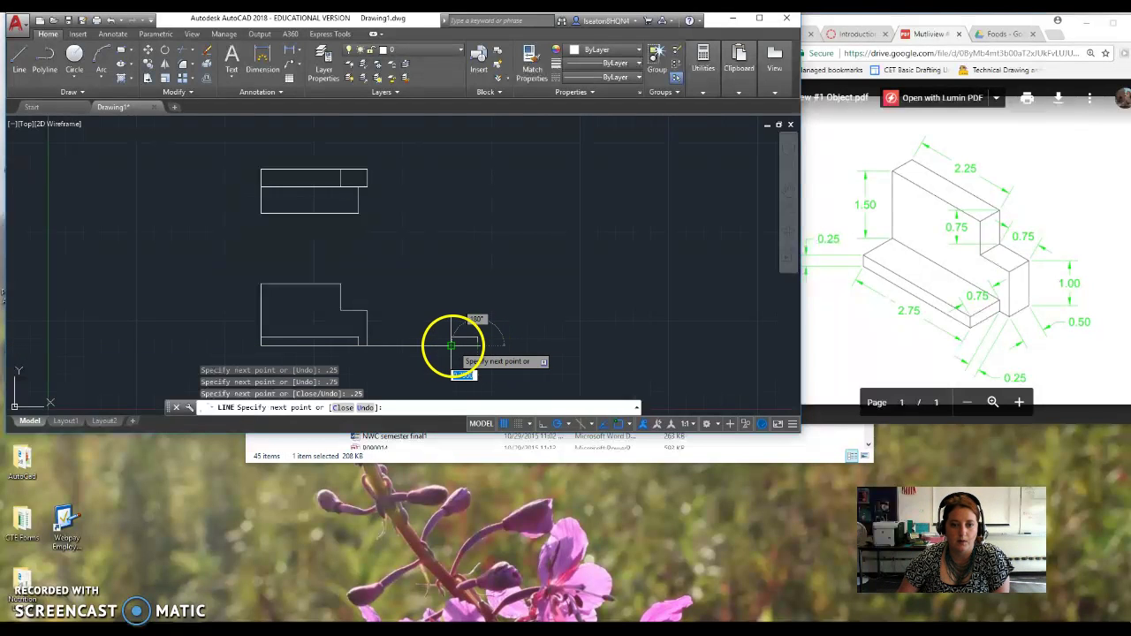
key("Return")
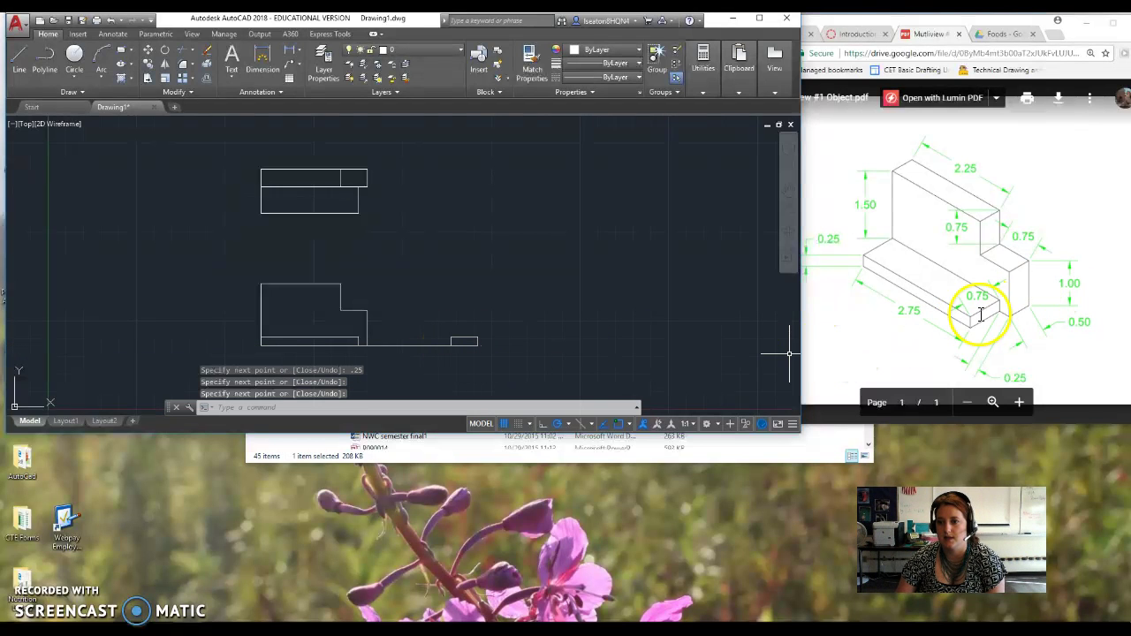
Step: Add a 1 up, .5 across, 1 down profile at the lower drawing's right end
left_click(25, 77)
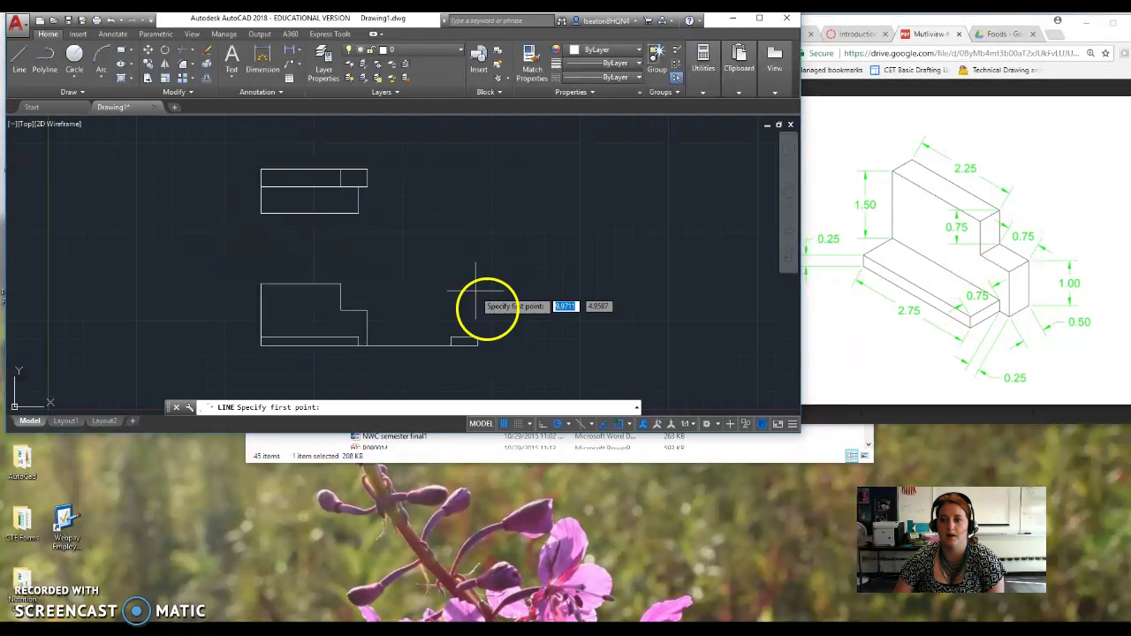
left_click(478, 344)
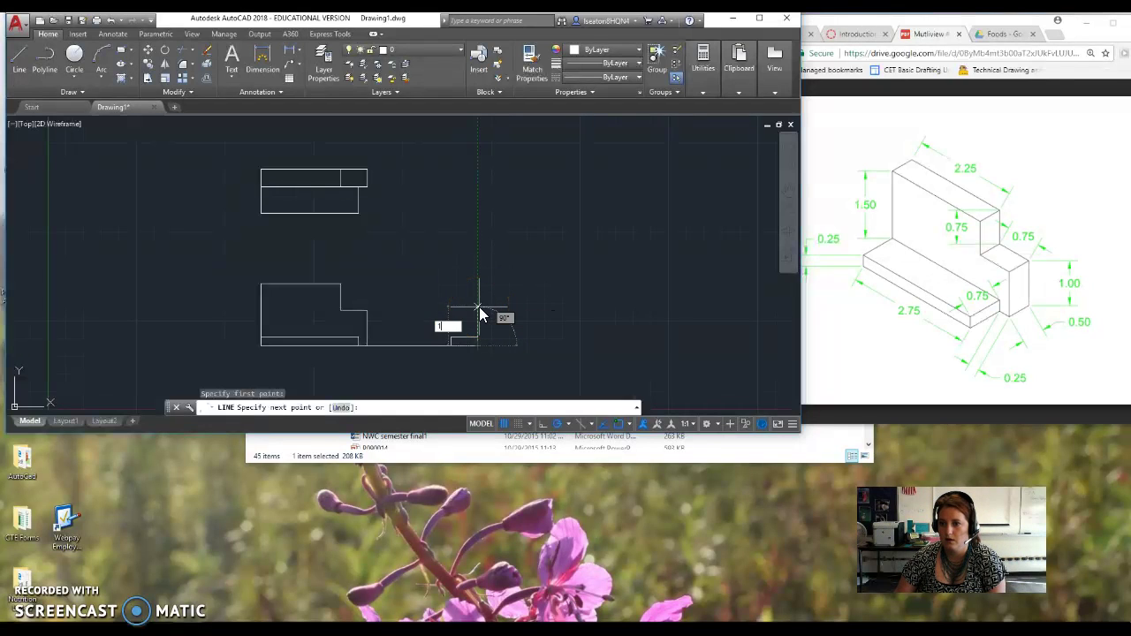
key("Return")
left_click(507, 309)
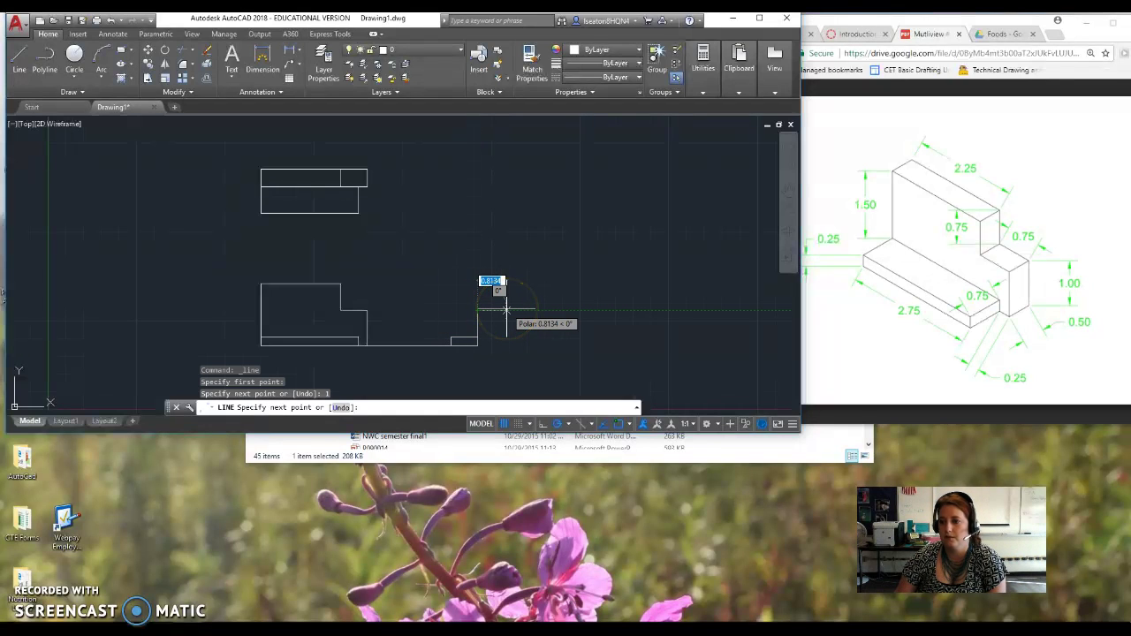
type(".5")
key("Return")
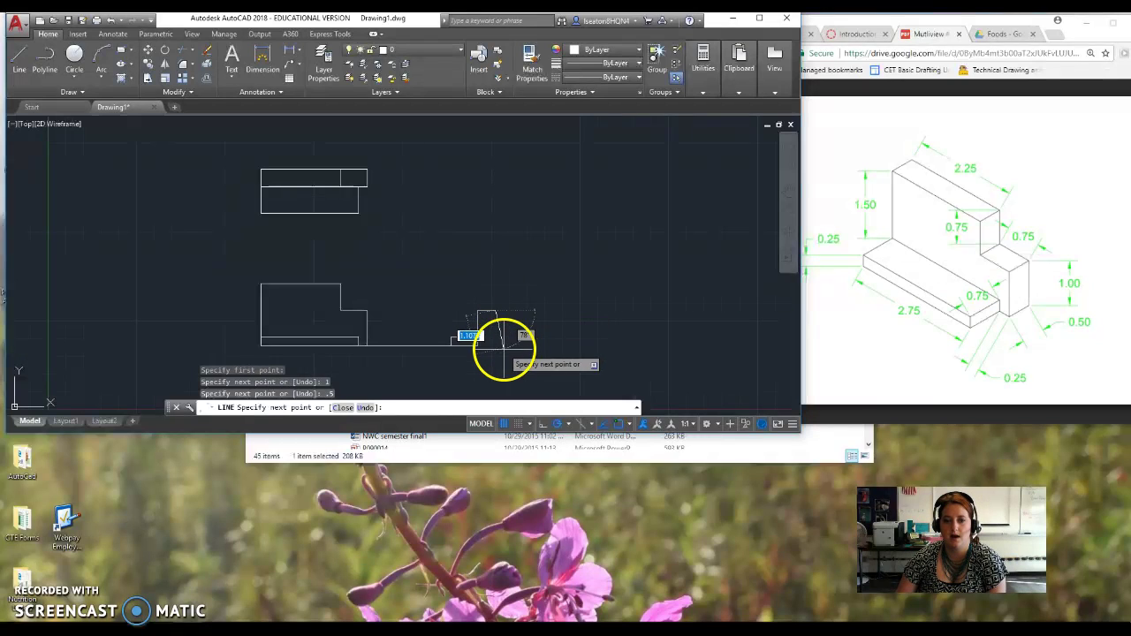
type("1")
key("Return")
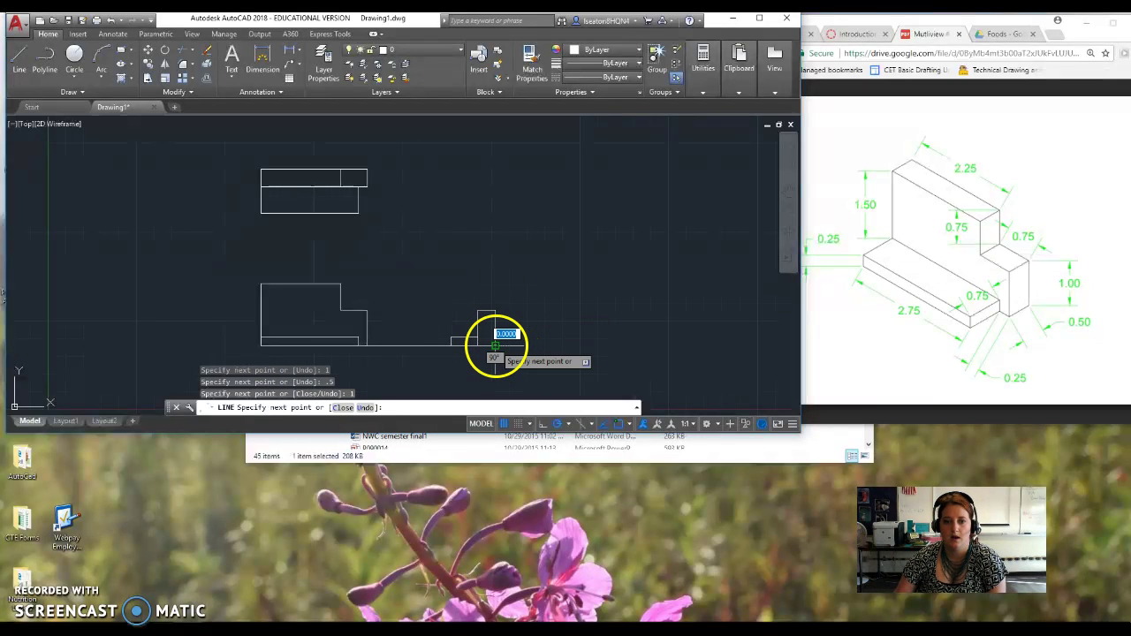
left_click(477, 345)
key("Return")
Step: Close the side view with .75 up, .5 across and .75 down segments
left_click(20, 57)
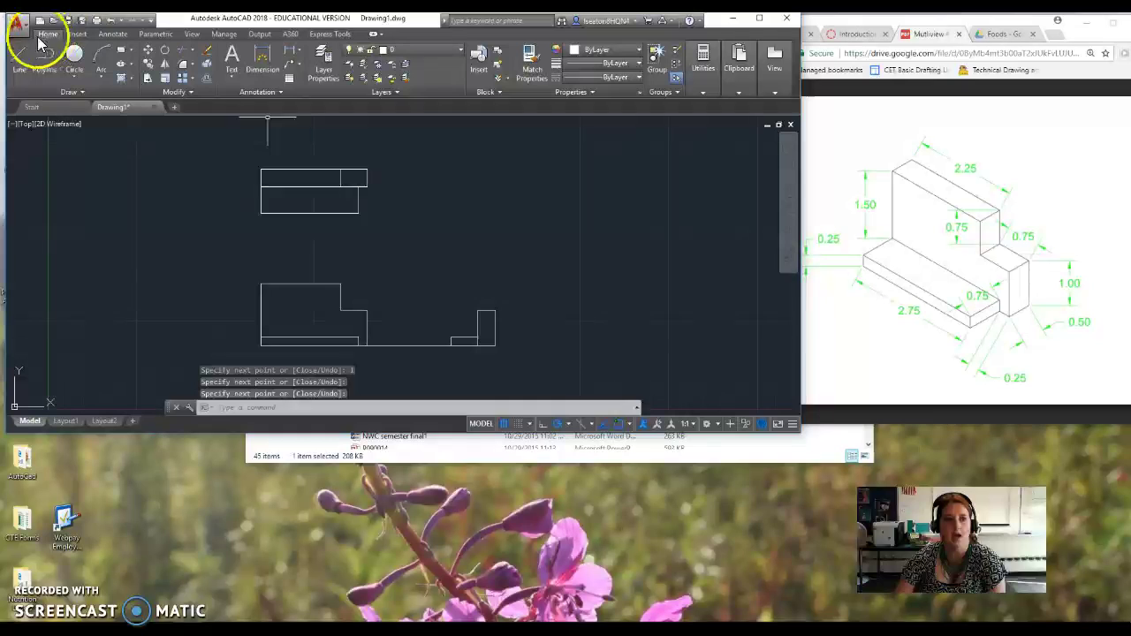
left_click(477, 311)
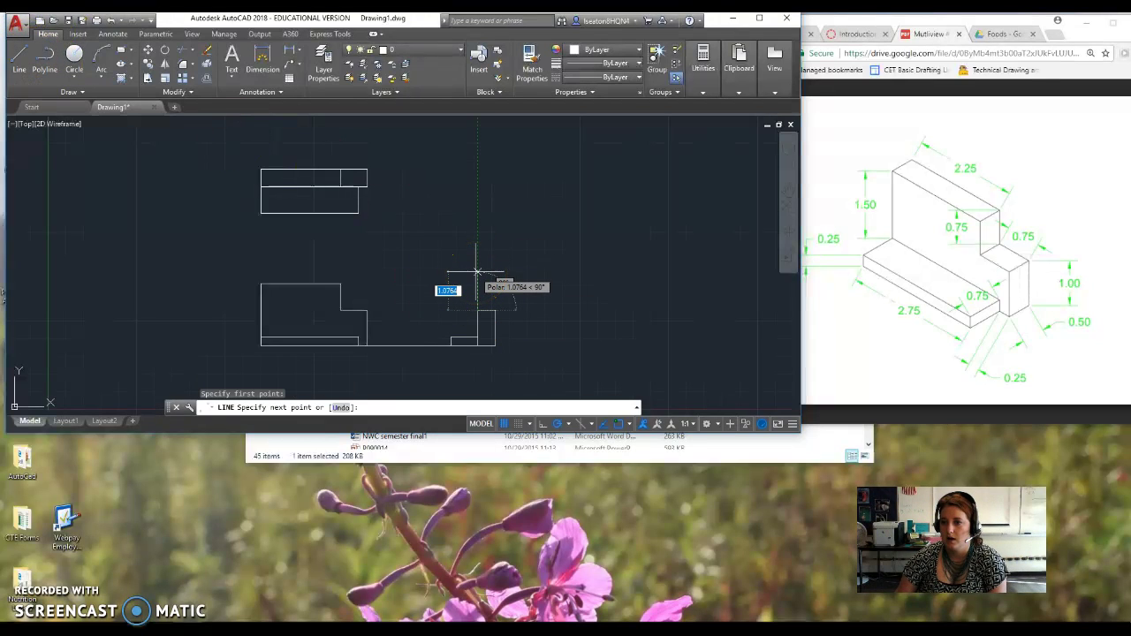
type(".75")
key("Return")
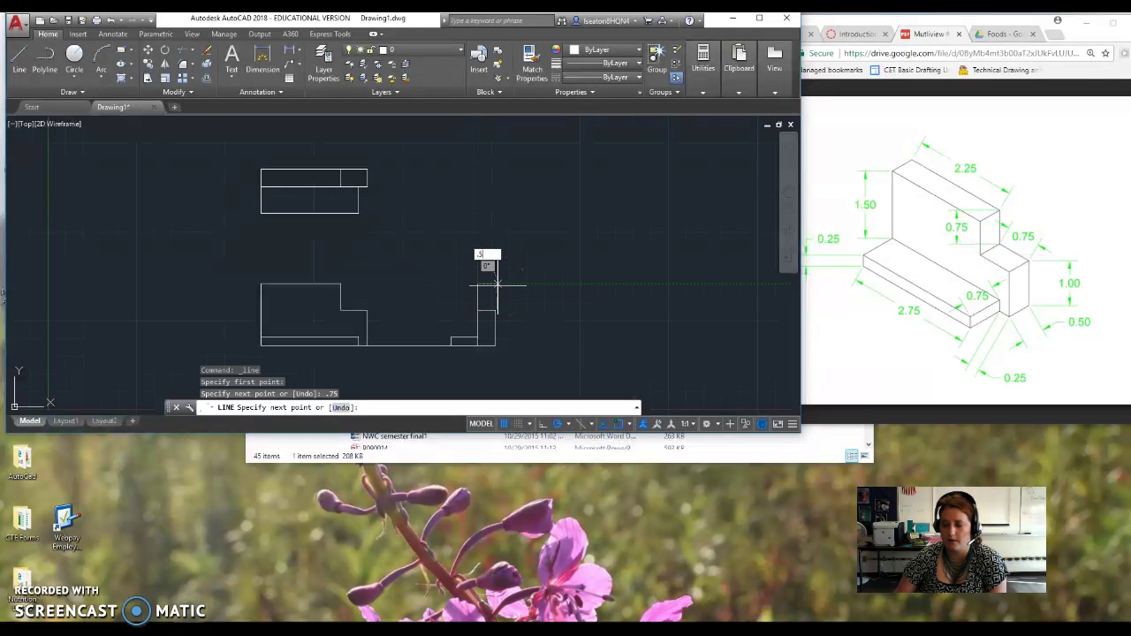
type(".5")
key("Return")
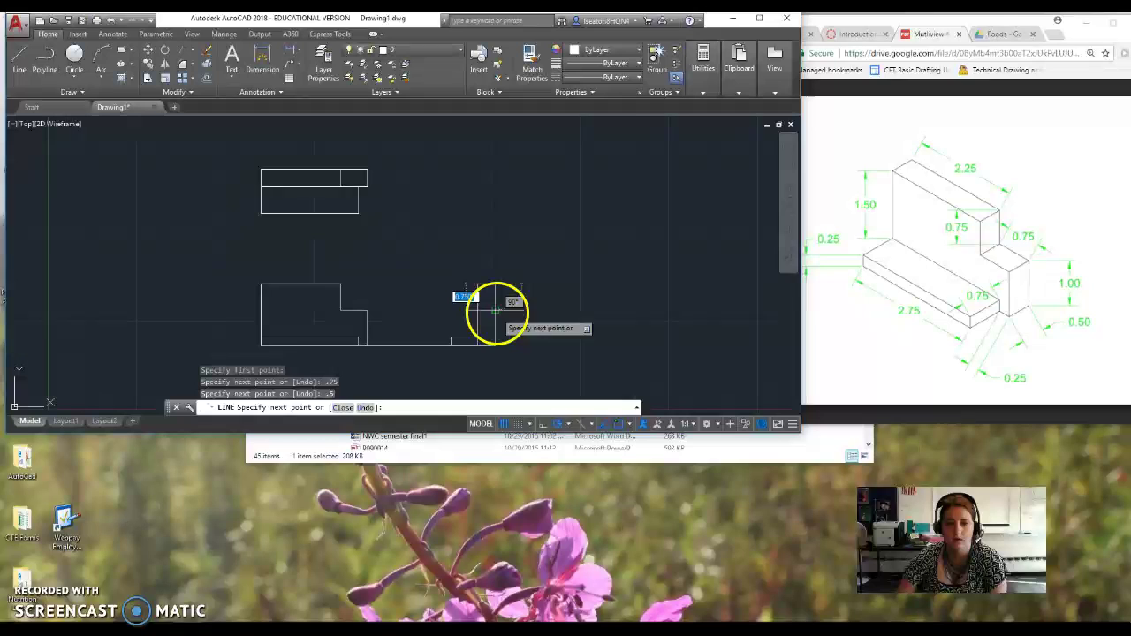
type(".75")
key("Return")
key("Return")
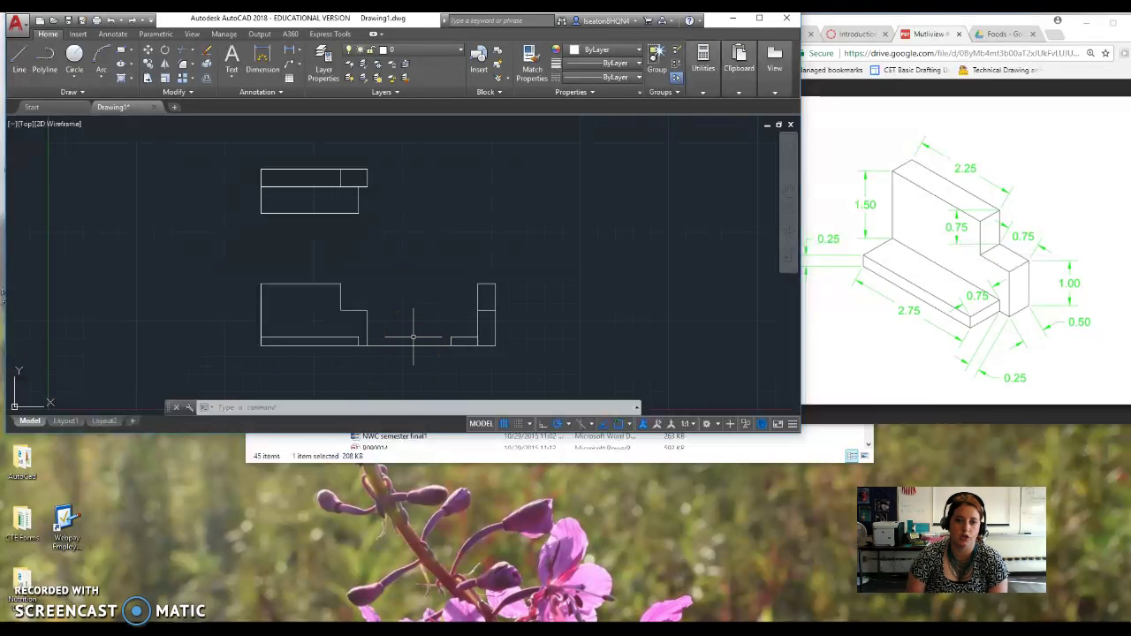
Step: Set the middle bottom line bridging the lower view's gap to Blue
left_click(401, 347)
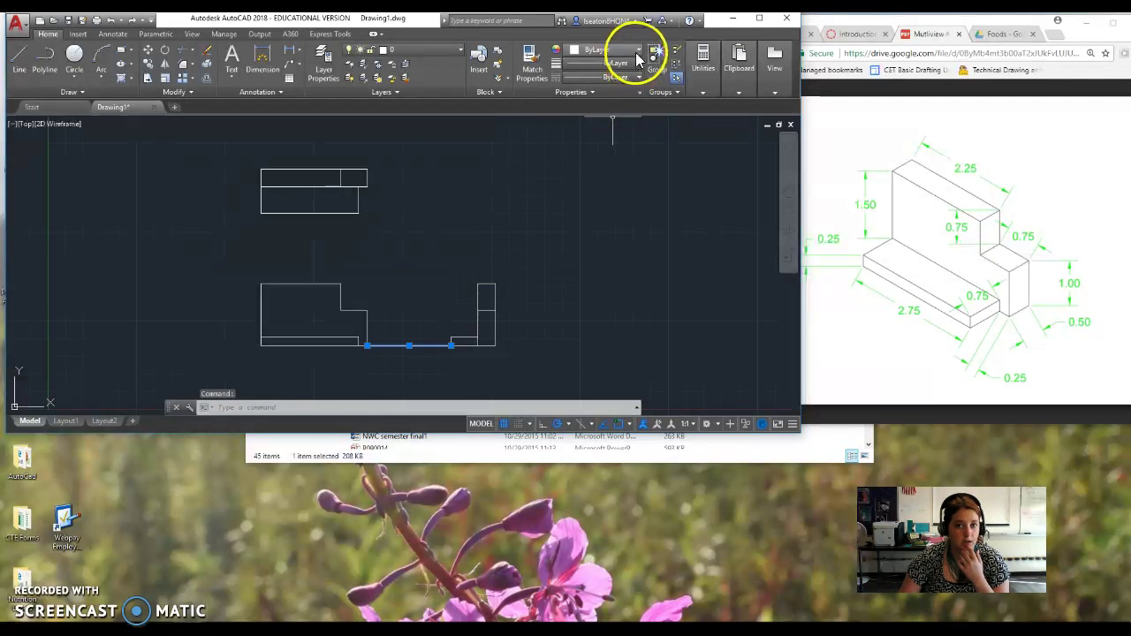
left_click(640, 51)
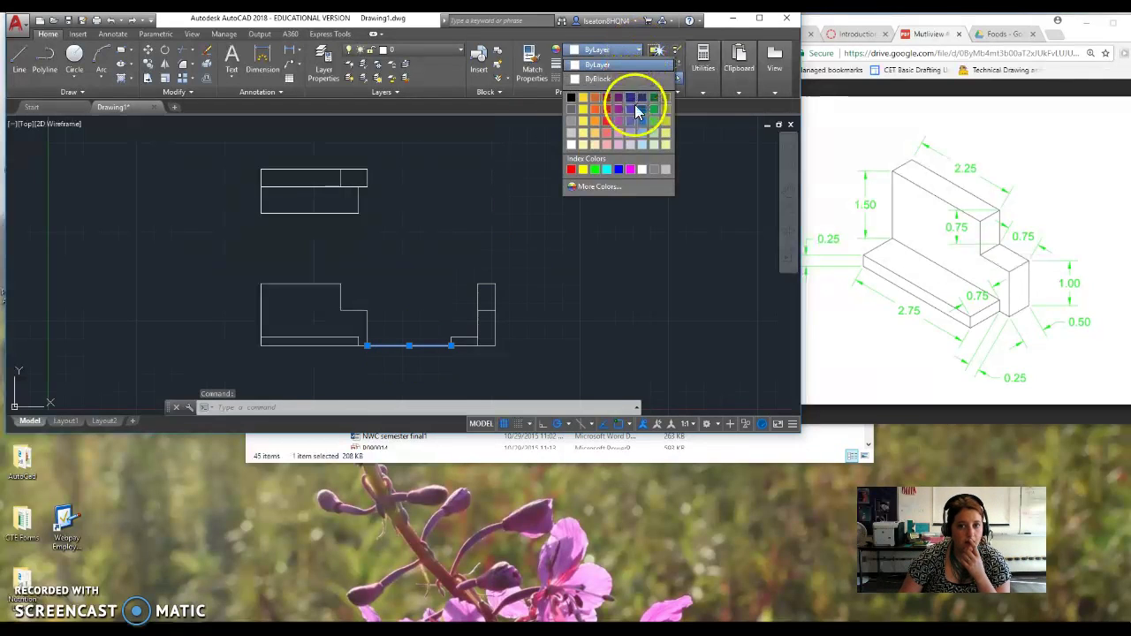
left_click(619, 169)
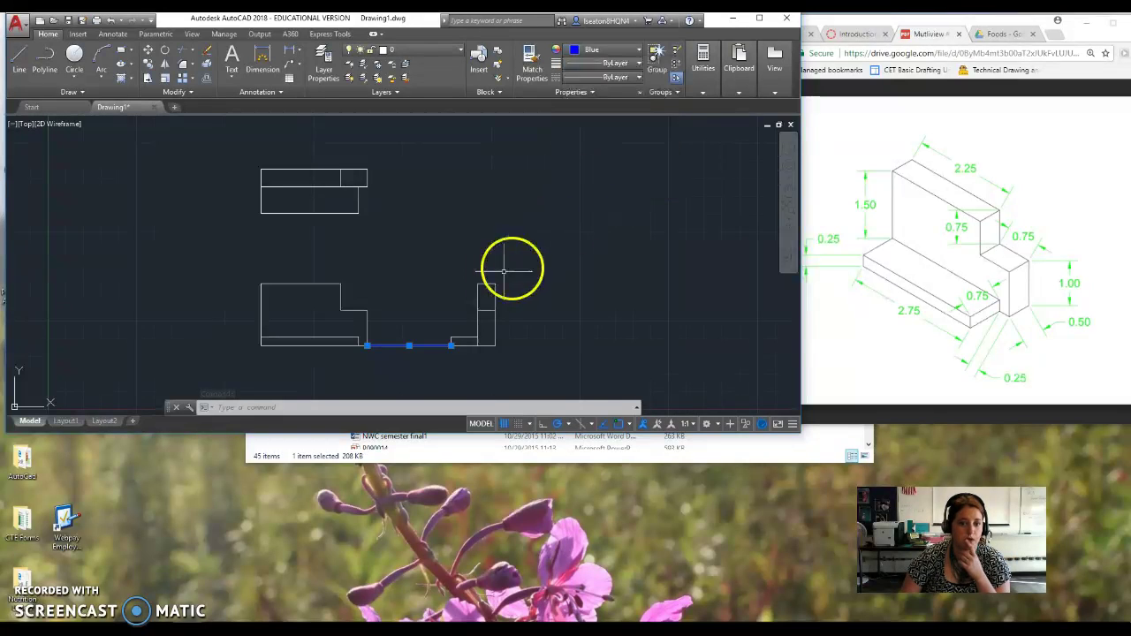
left_click(18, 58)
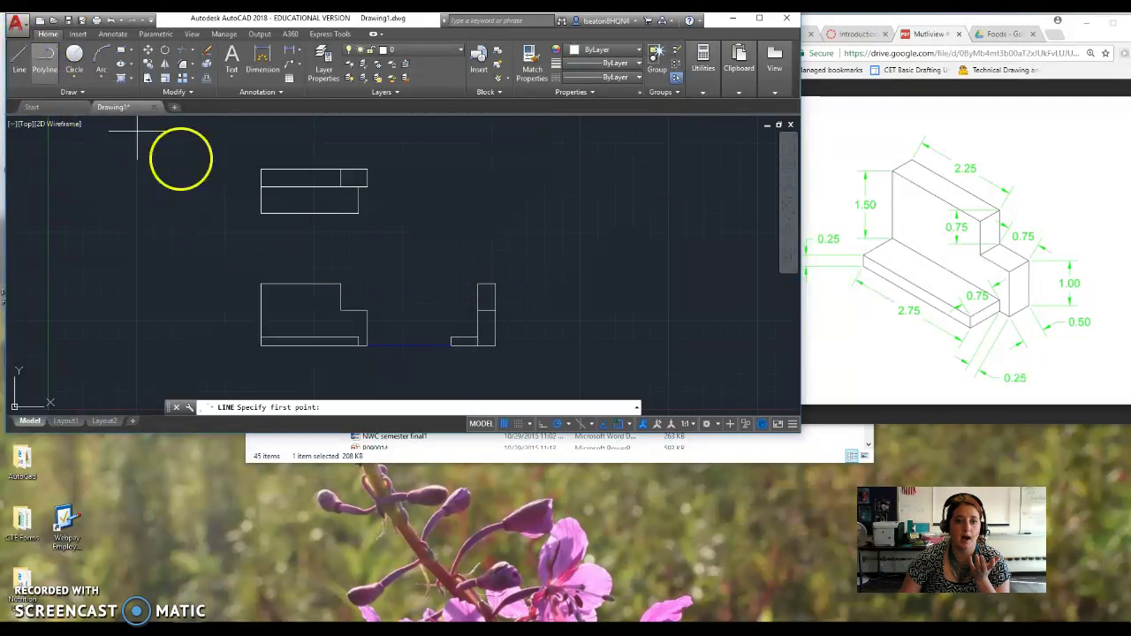
Step: Draw two horizontal projection lines across the lower view to the right-hand section
left_click(340, 284)
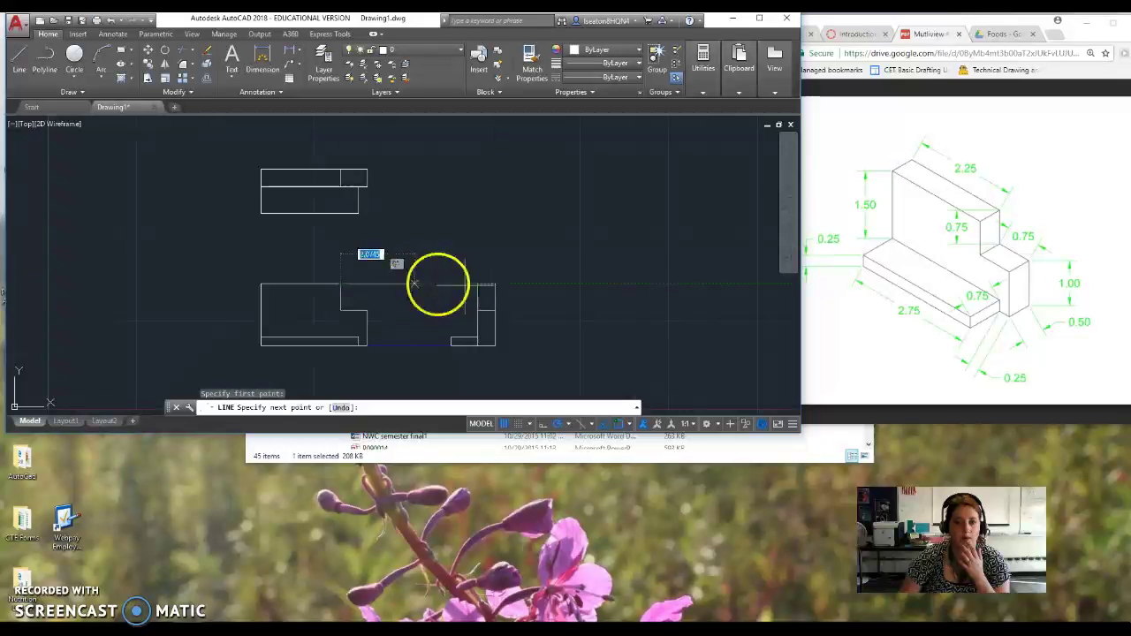
left_click(478, 284)
key("Return")
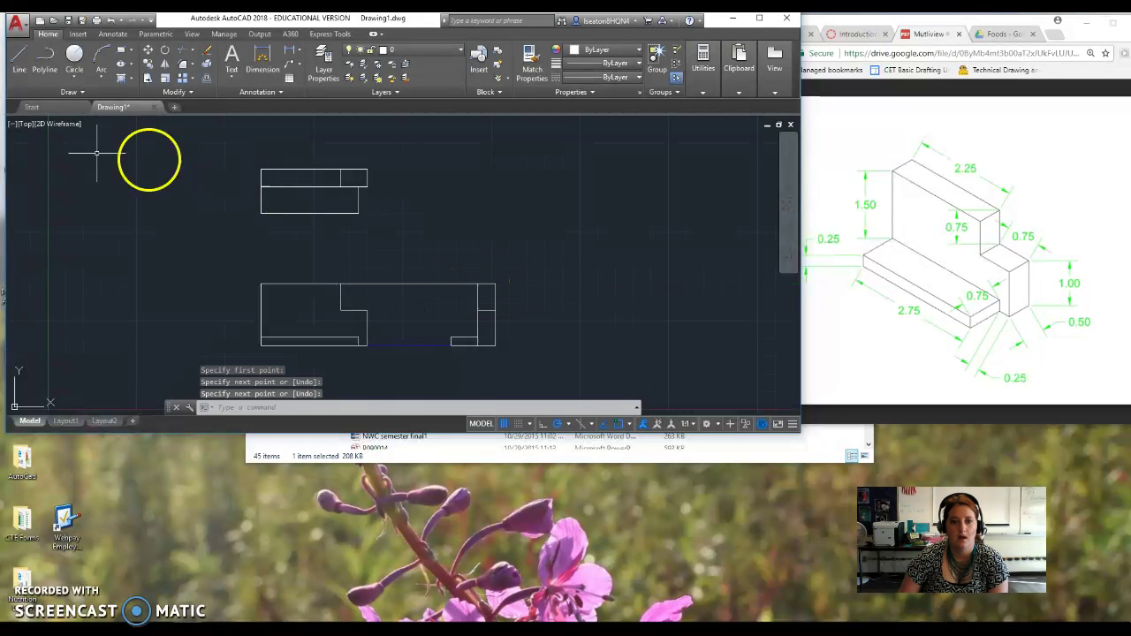
left_click(18, 59)
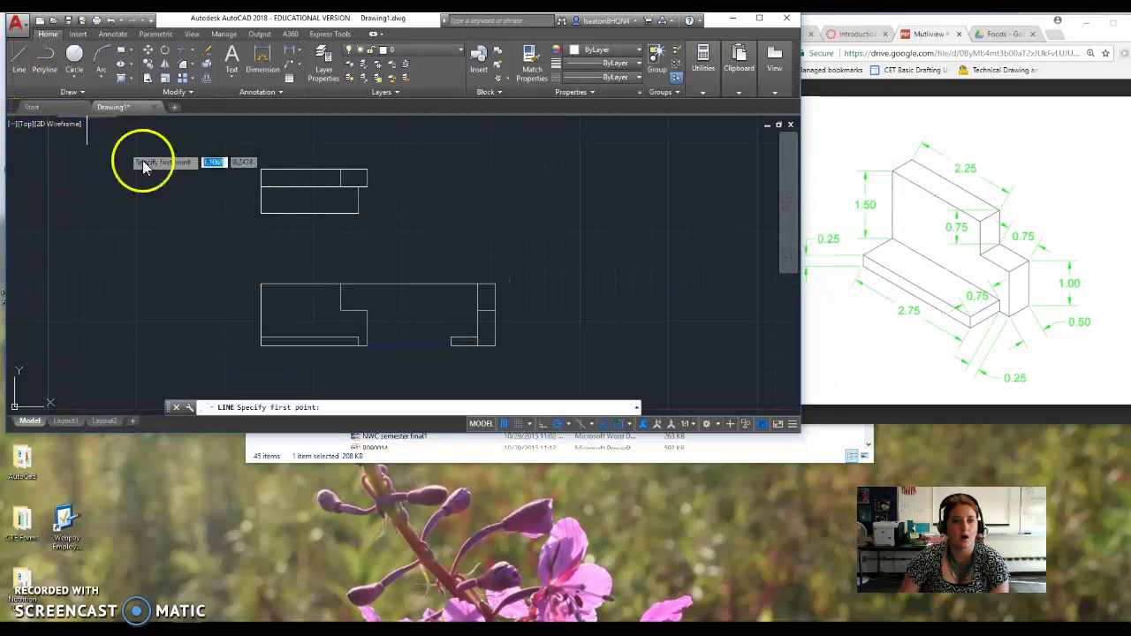
left_click(367, 309)
left_click(478, 309)
key("Return")
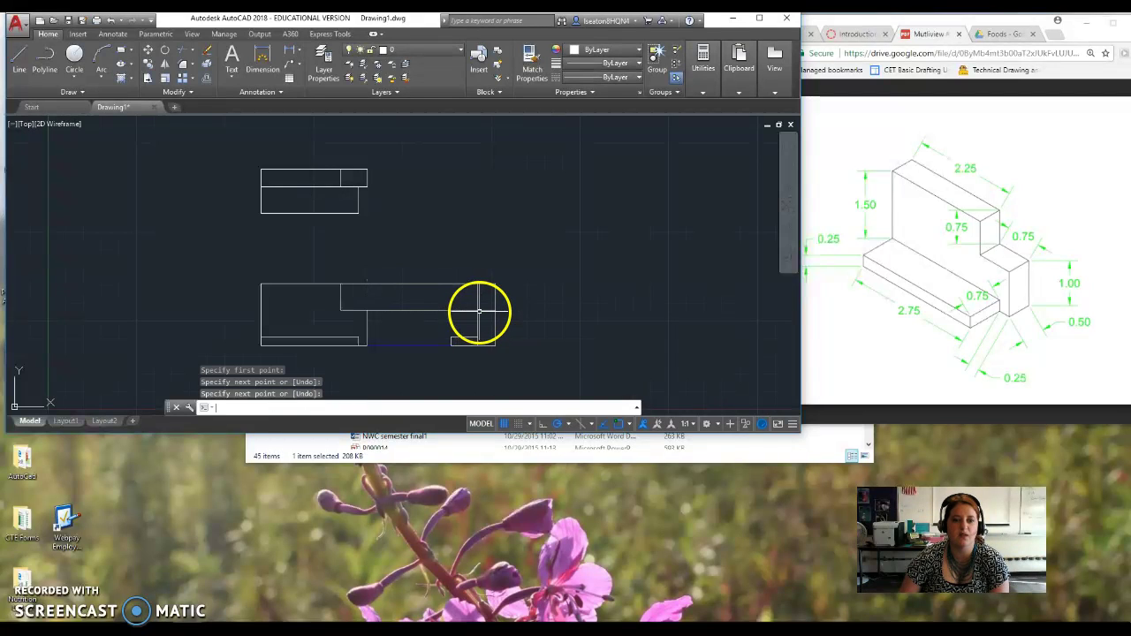
Step: Draw three vertical guidelines from the top view's left, right and inner-corner edges down to the lower view
left_click(21, 63)
left_click(261, 213)
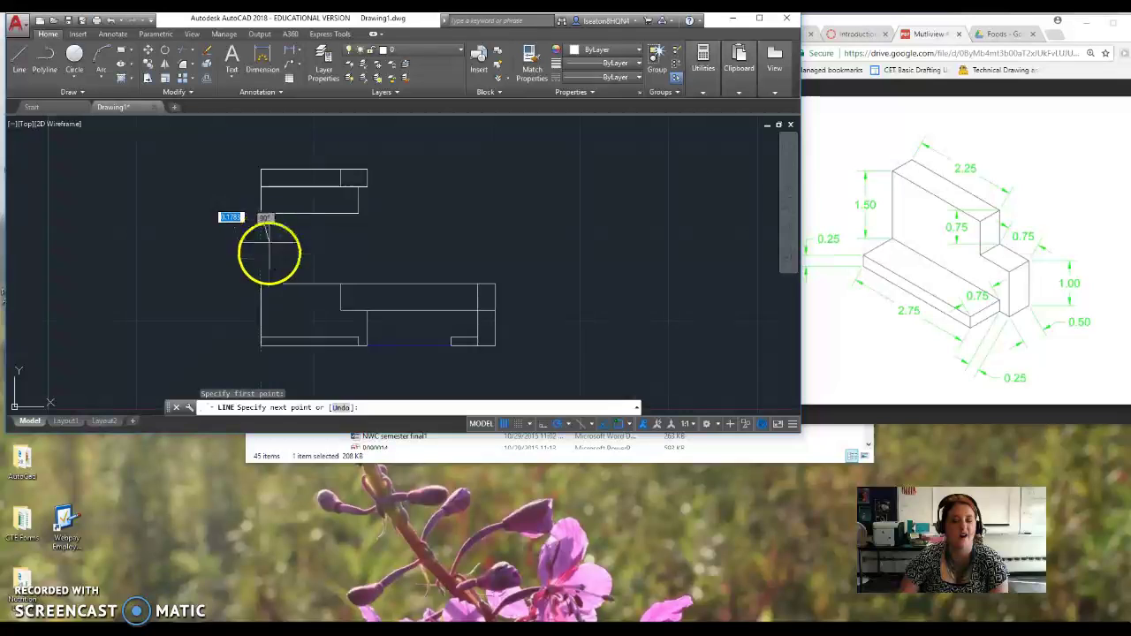
left_click(262, 284)
key("Return")
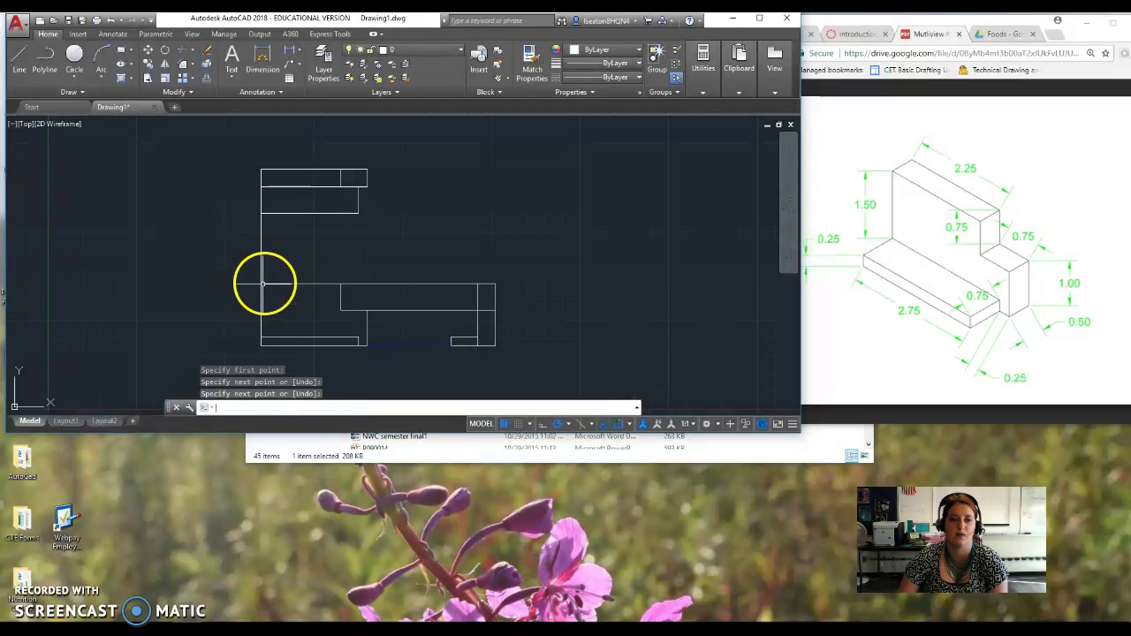
left_click(19, 59)
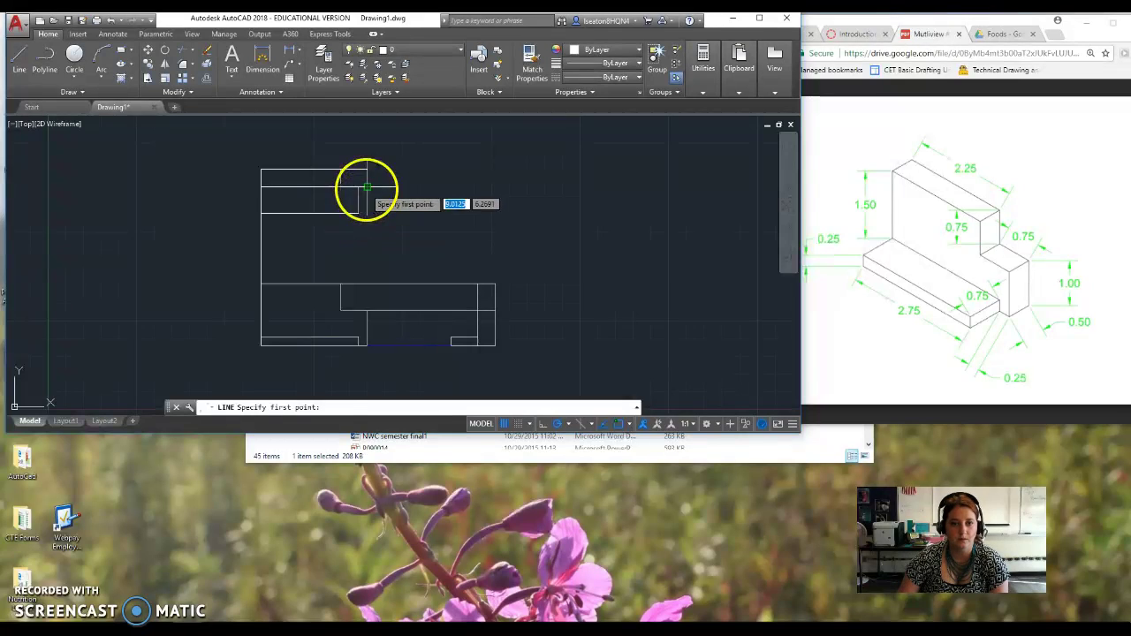
left_click(366, 213)
left_click(367, 309)
key("Return")
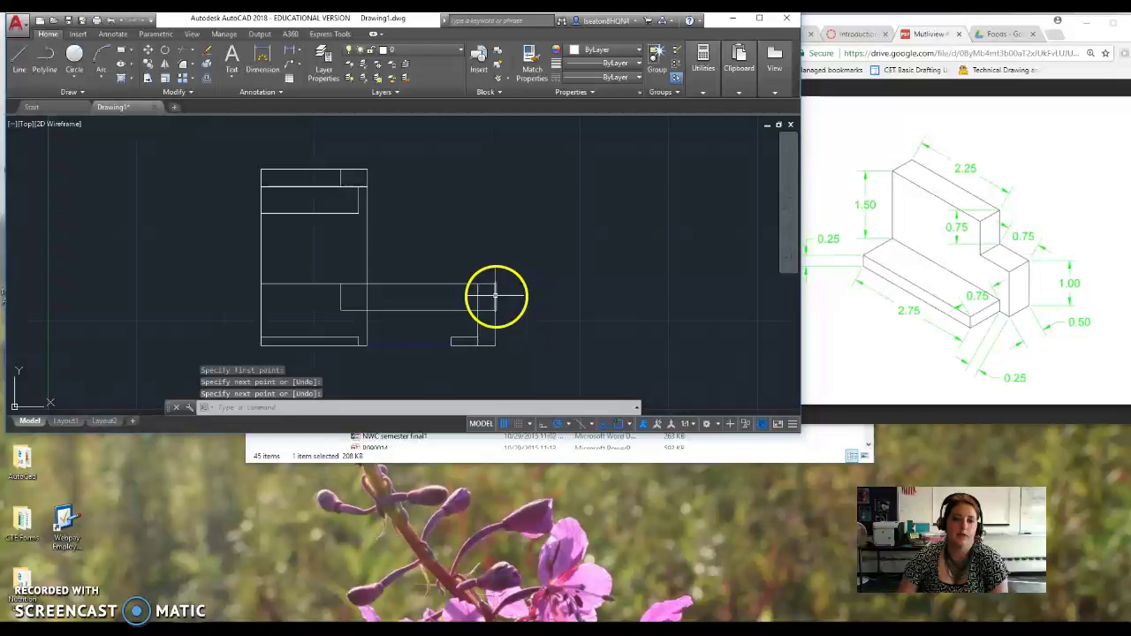
left_click(18, 62)
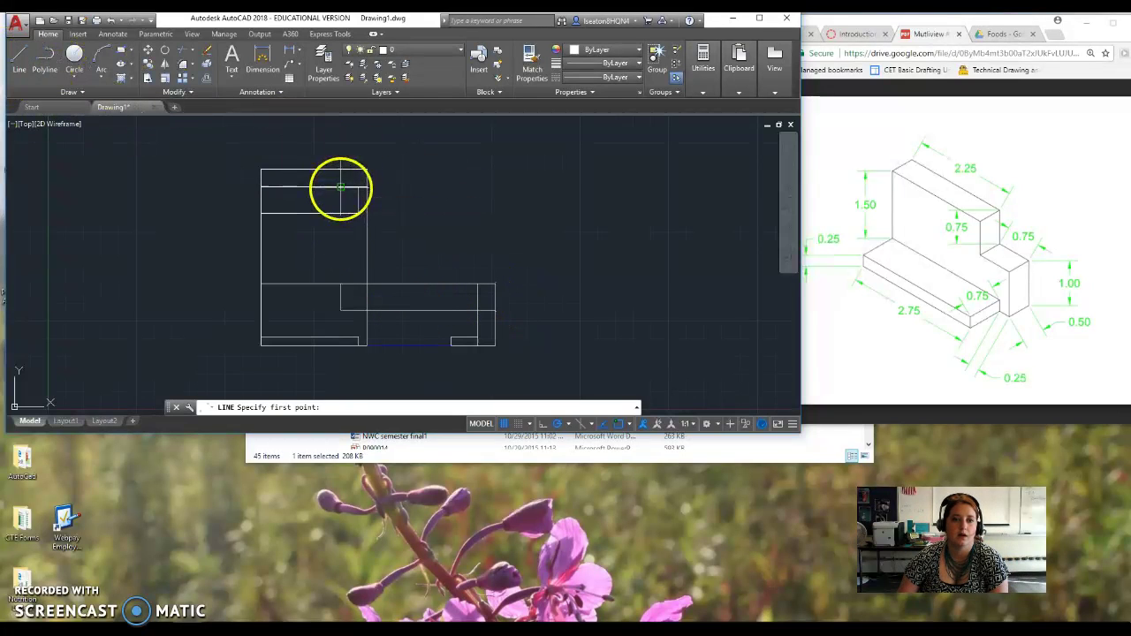
left_click(340, 187)
left_click(341, 283)
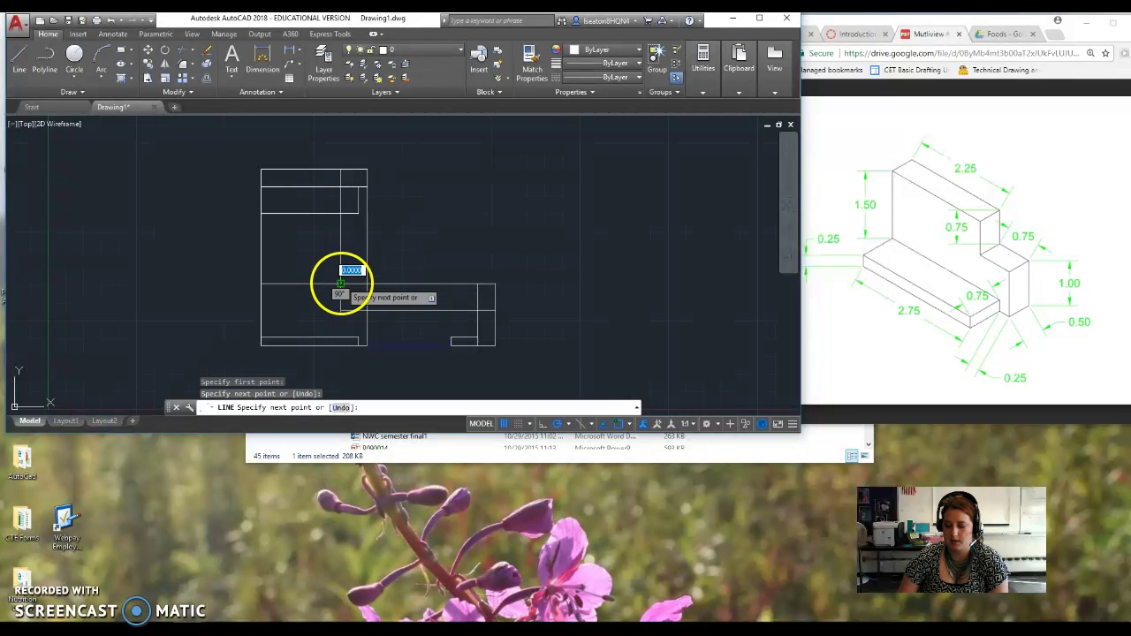
key("Return")
Step: Color the new vertical and horizontal projection lines Blue, then clear the selection
left_click(264, 243)
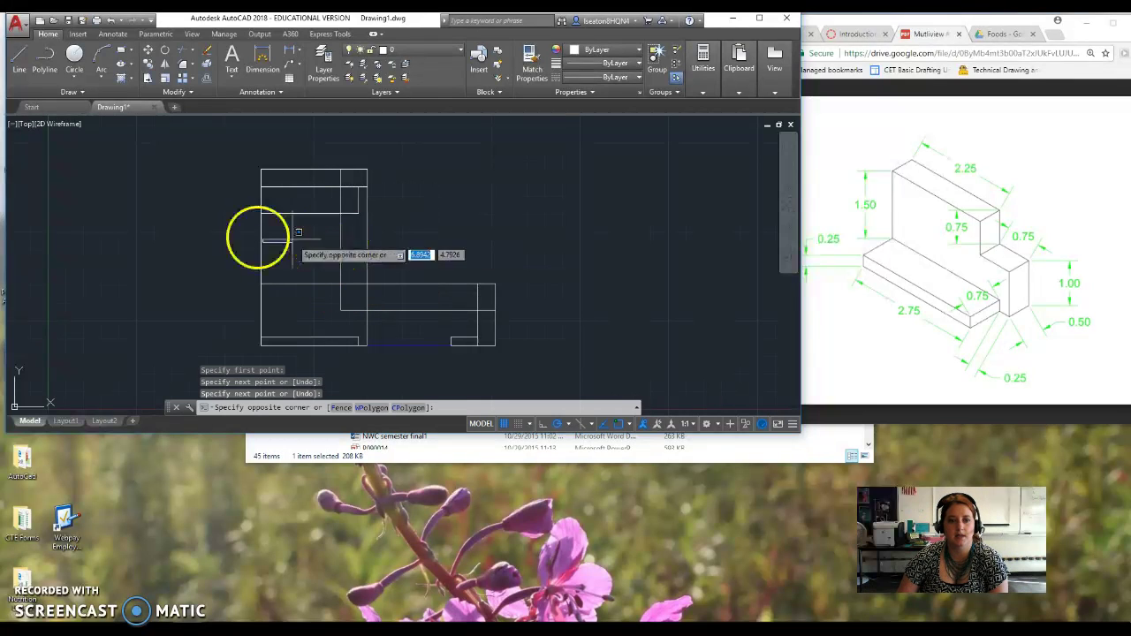
left_click(357, 244)
left_click(367, 244)
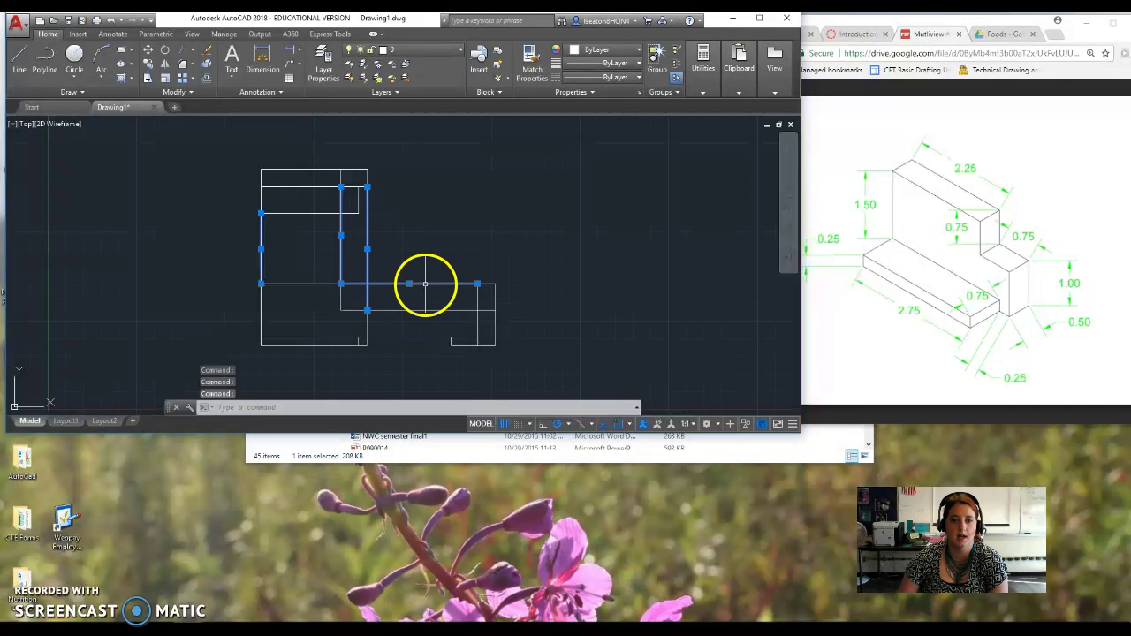
left_click(422, 310)
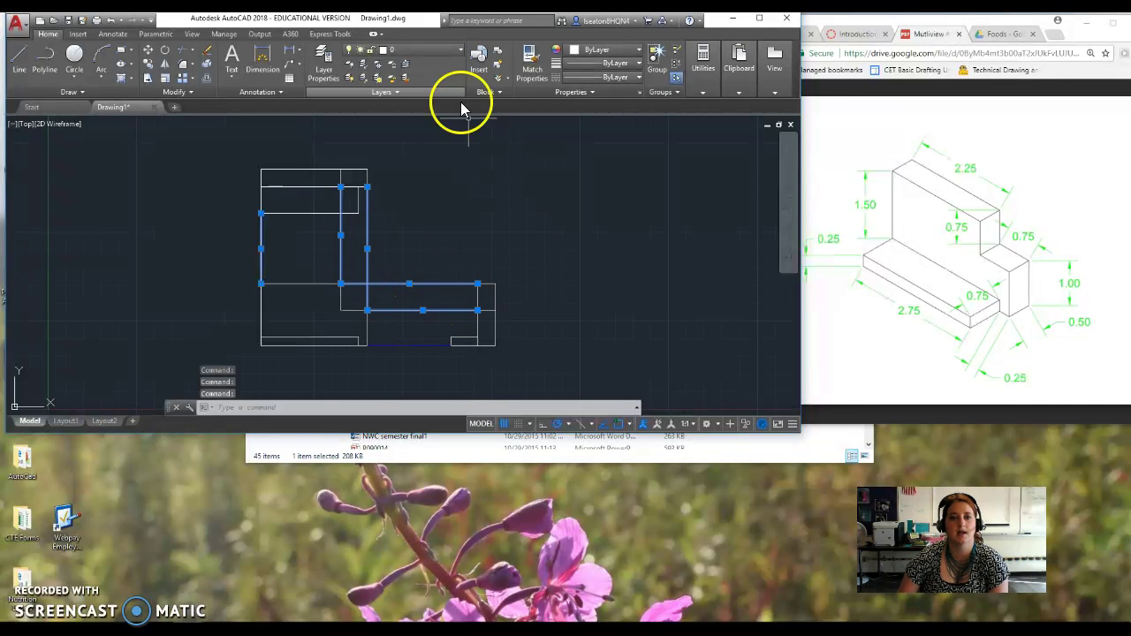
left_click(601, 50)
left_click(618, 169)
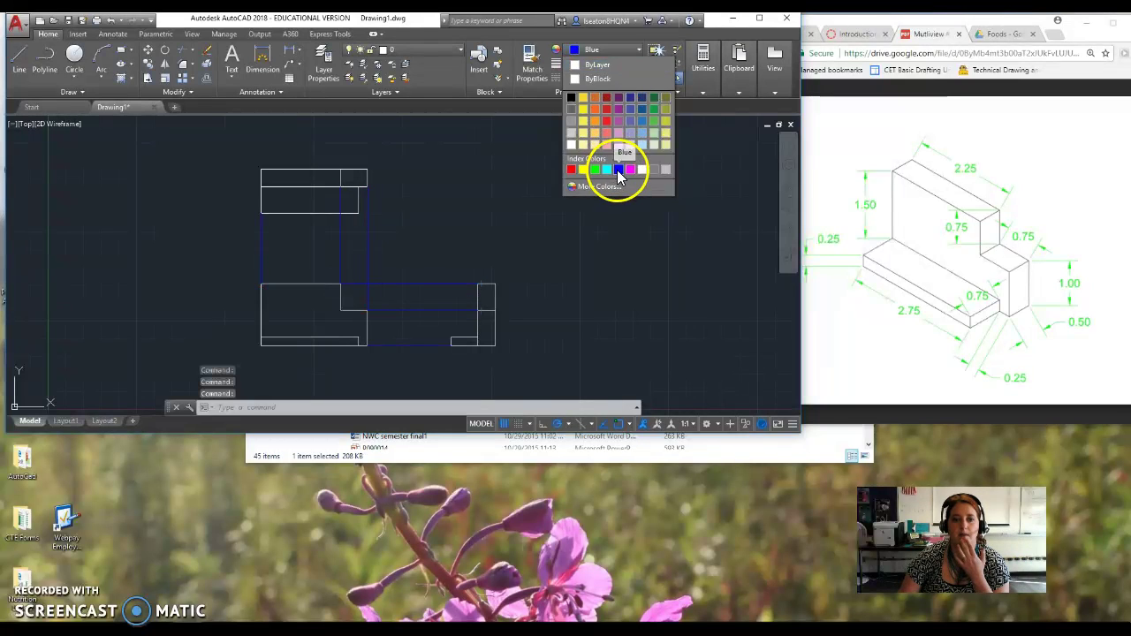
key("Escape")
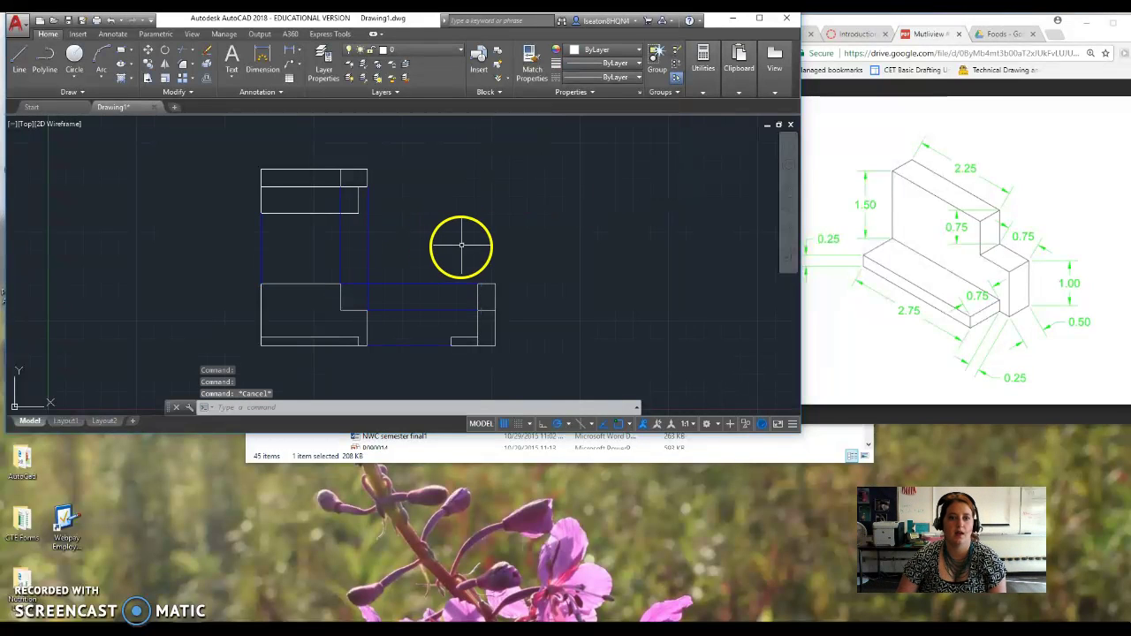
Step: Add a 'top view' multiline text label left of the top view
left_click(232, 74)
left_click(261, 98)
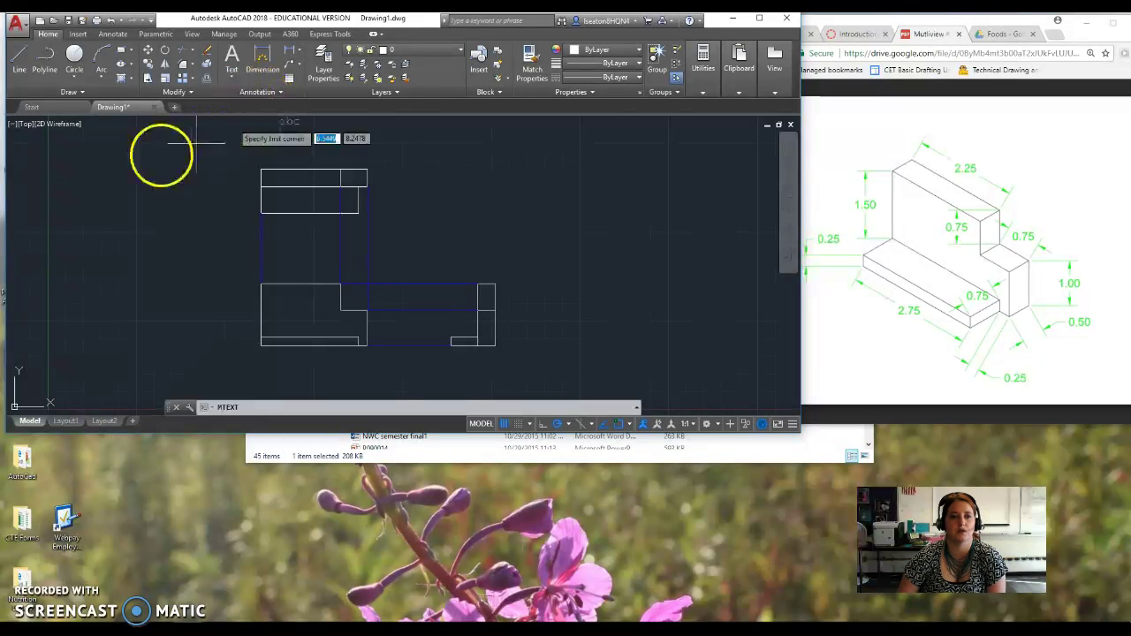
left_click(141, 173)
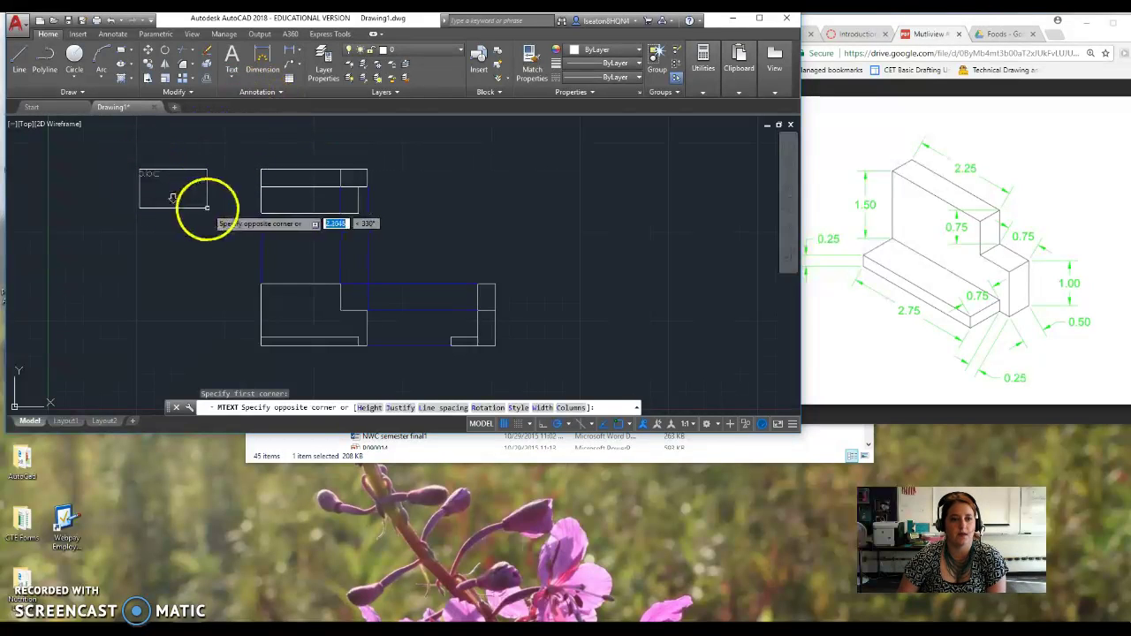
left_click(223, 199)
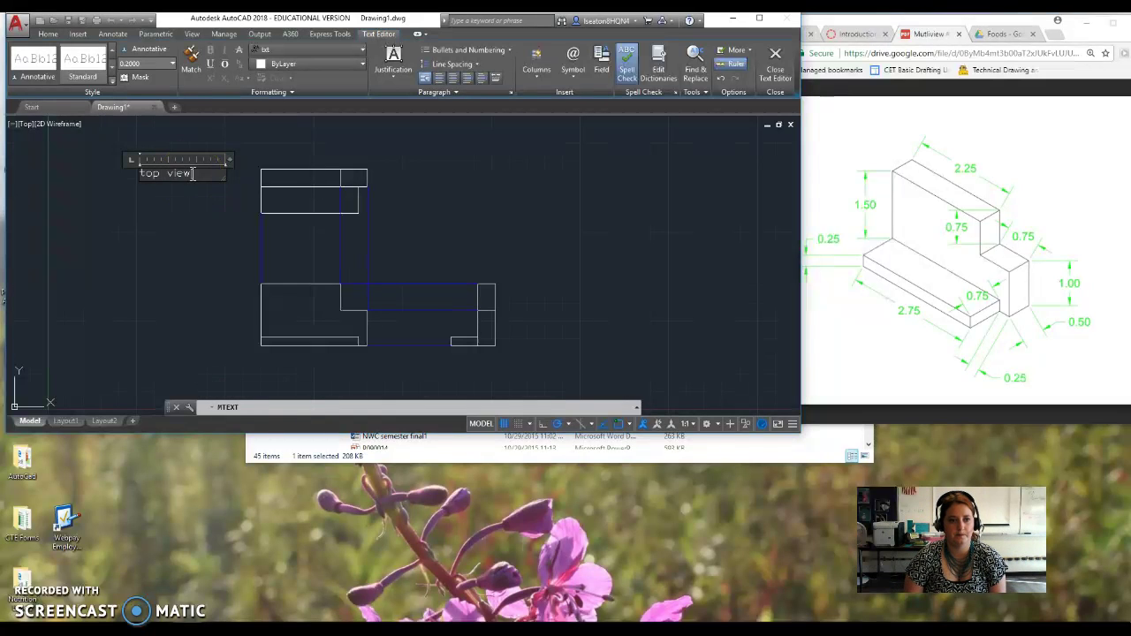
left_click(220, 209)
left_click(149, 172)
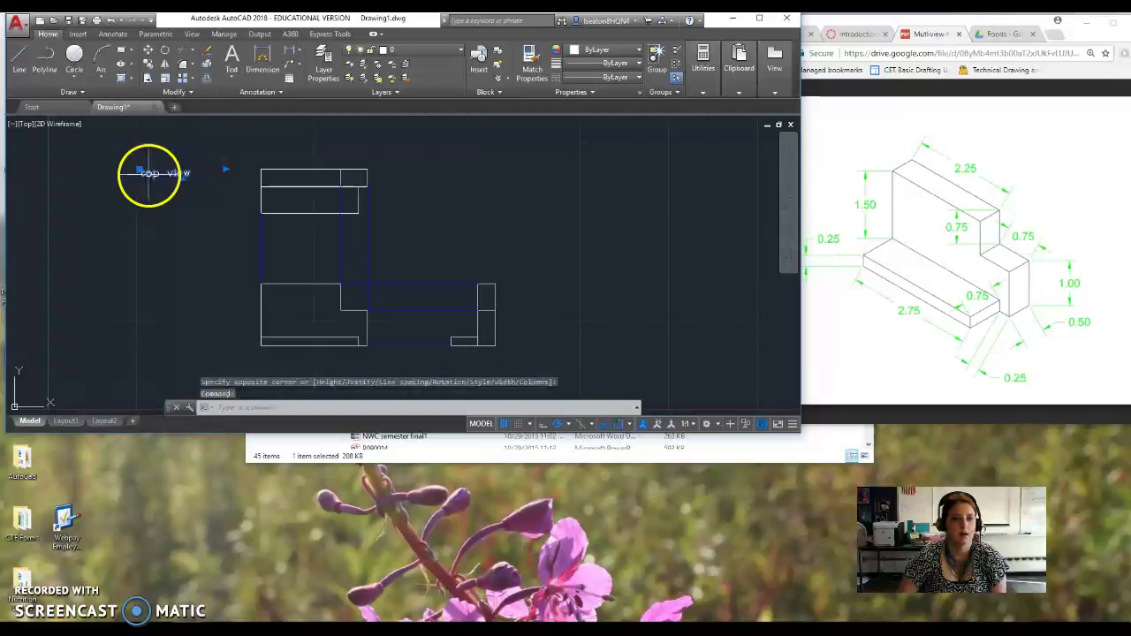
Step: Move the 'top view' label beside the top view outline
left_click(139, 171)
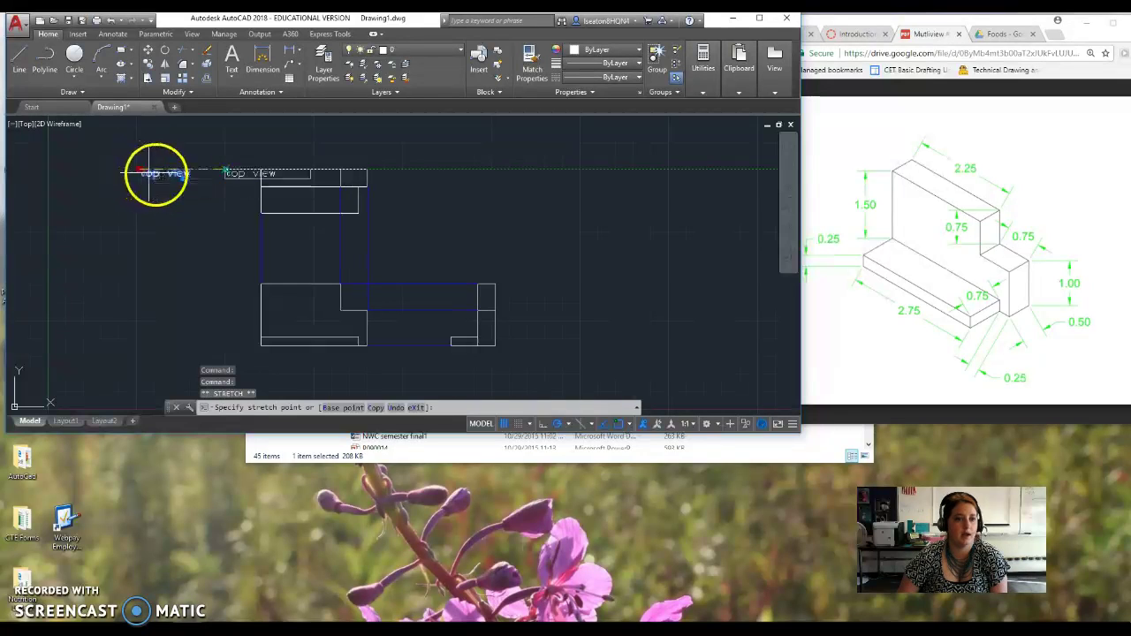
left_click(192, 186)
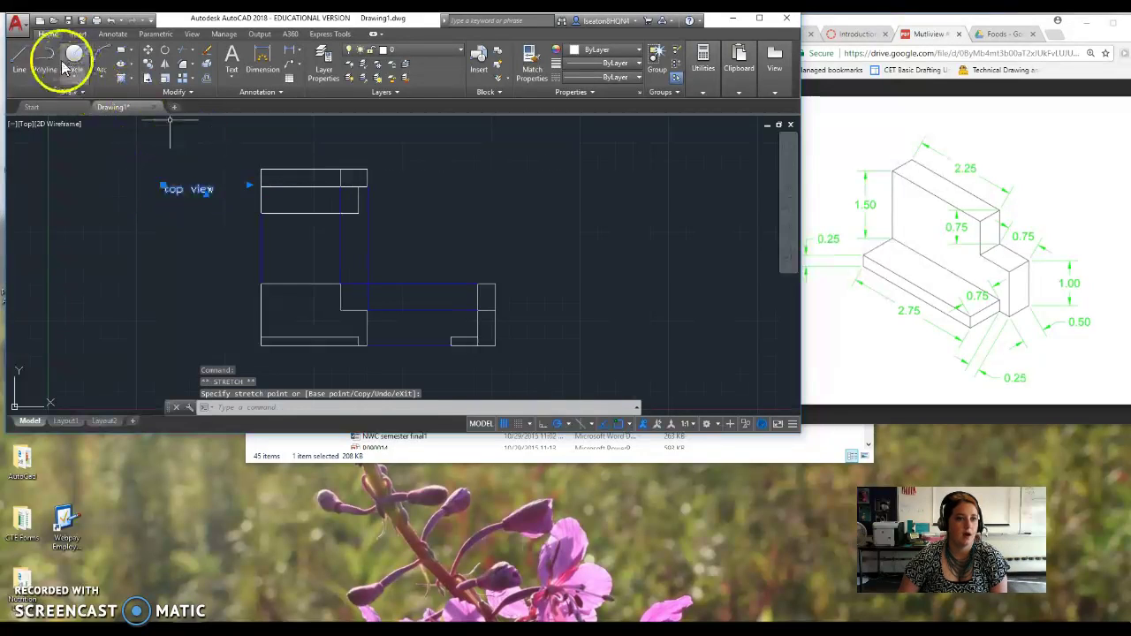
left_click(232, 58)
Step: Place a 'front view' multiline text label to the left of the front view
left_click(159, 298)
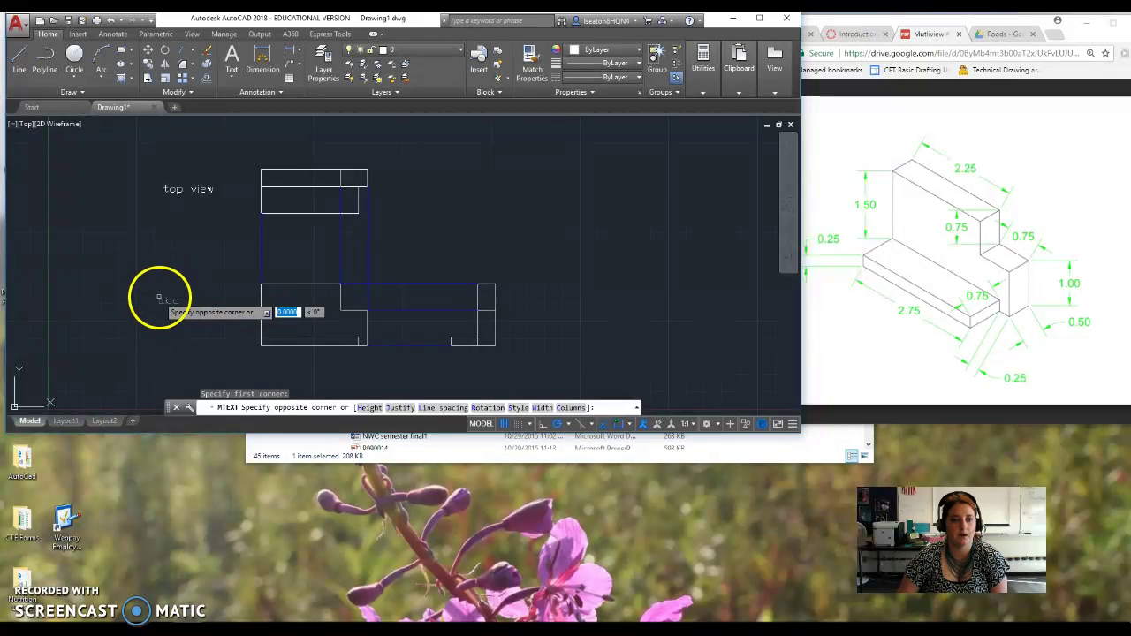
left_click(254, 320)
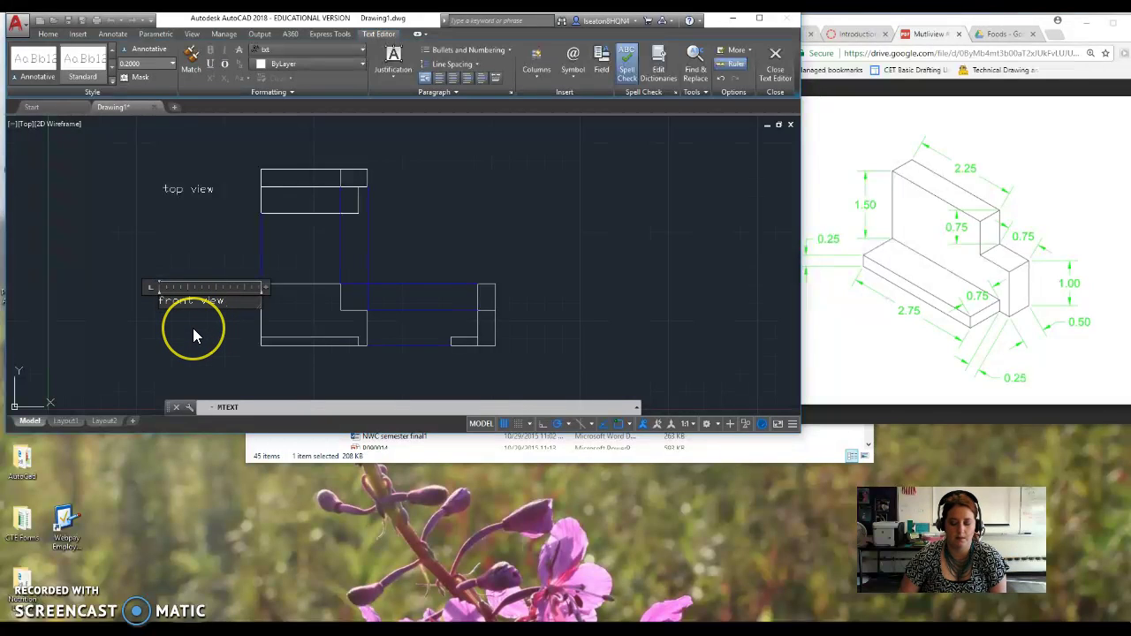
left_click(202, 320)
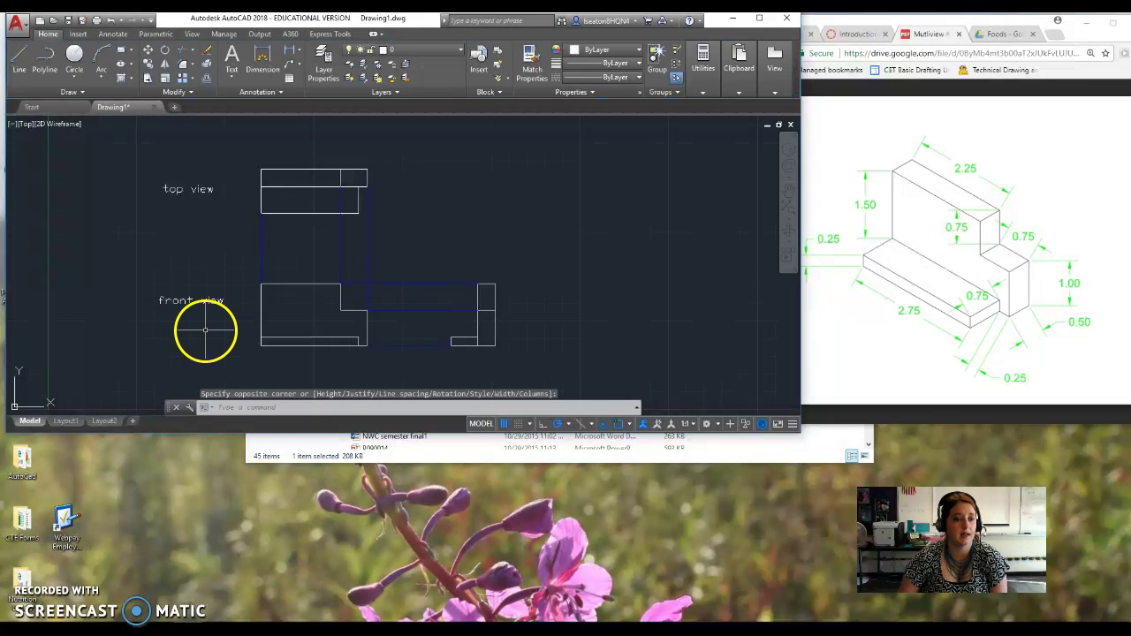
left_click(231, 56)
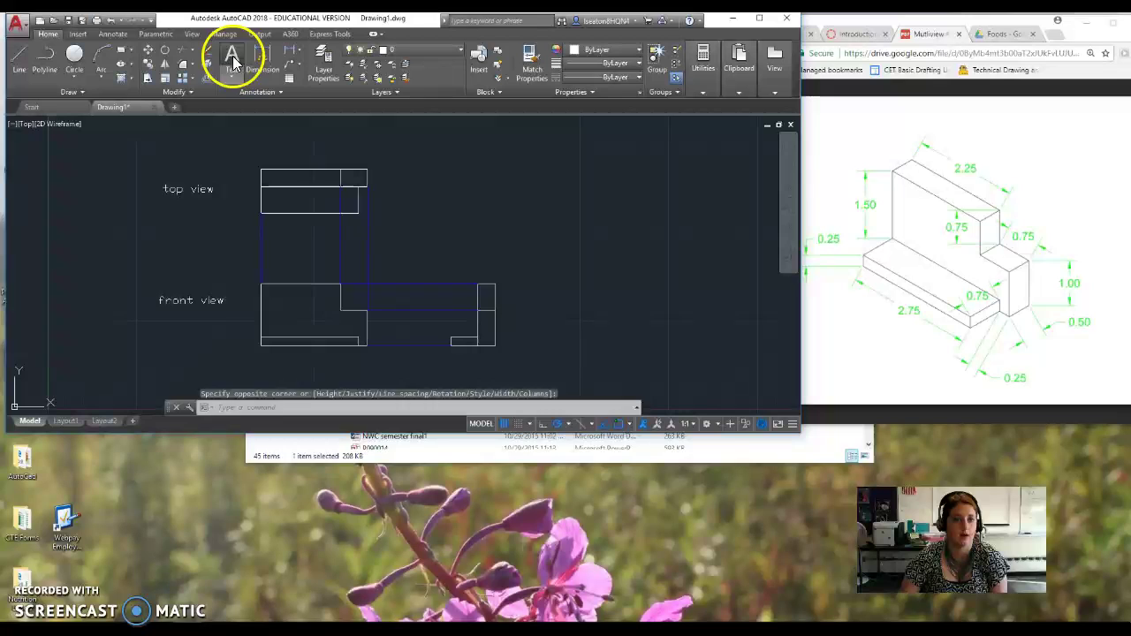
Step: Add a 'right-side view' multiline text label right of the right-side view
left_click(519, 303)
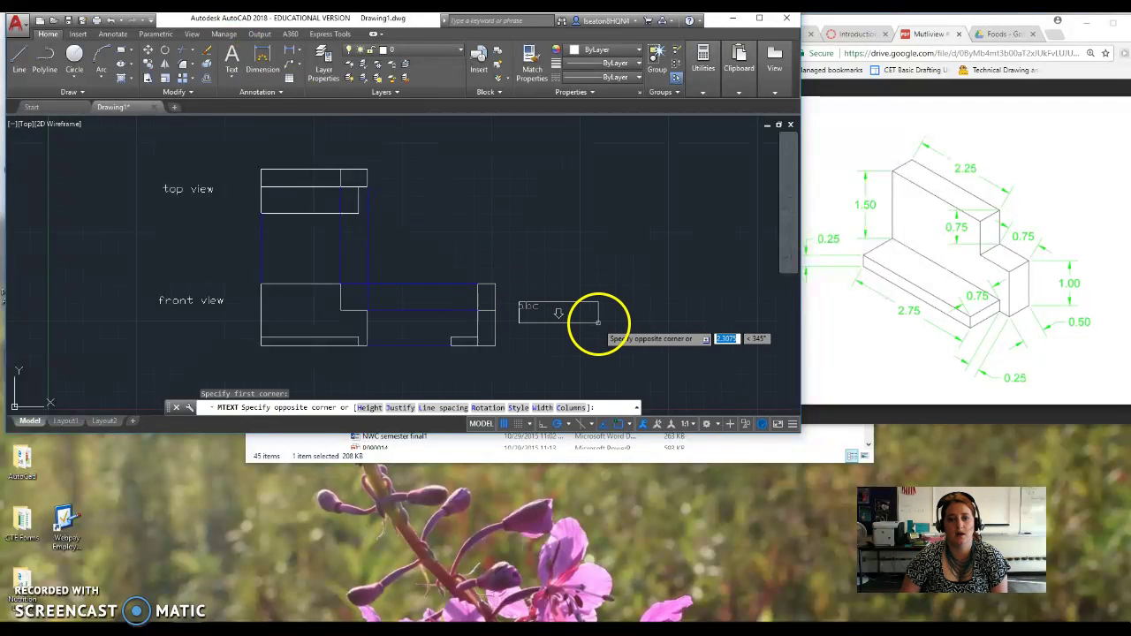
left_click(621, 318)
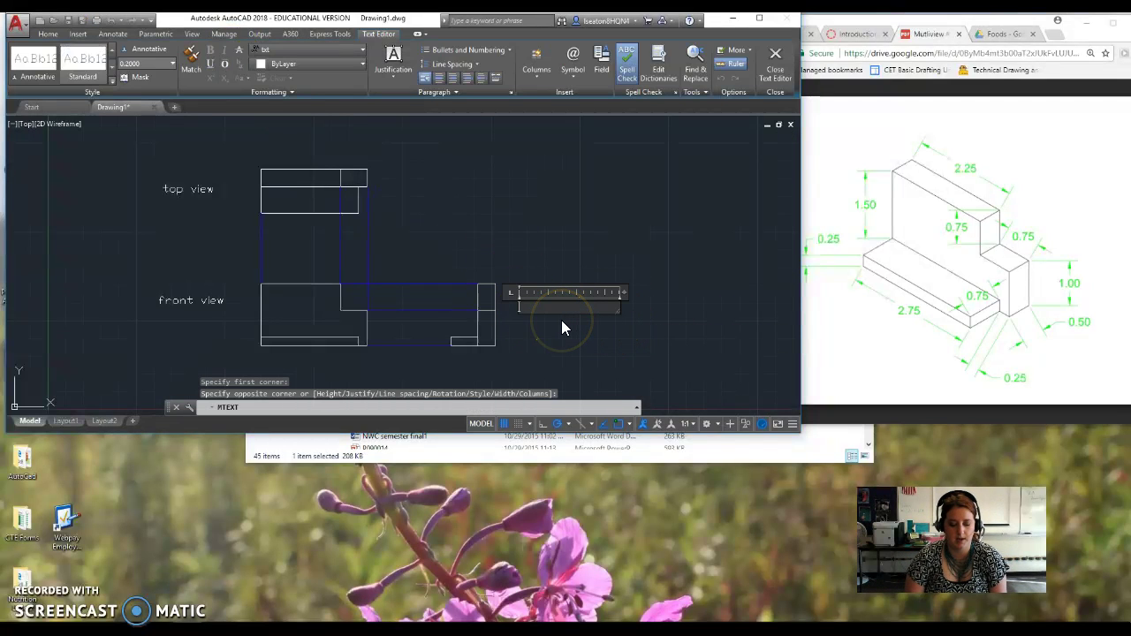
type("right-sid")
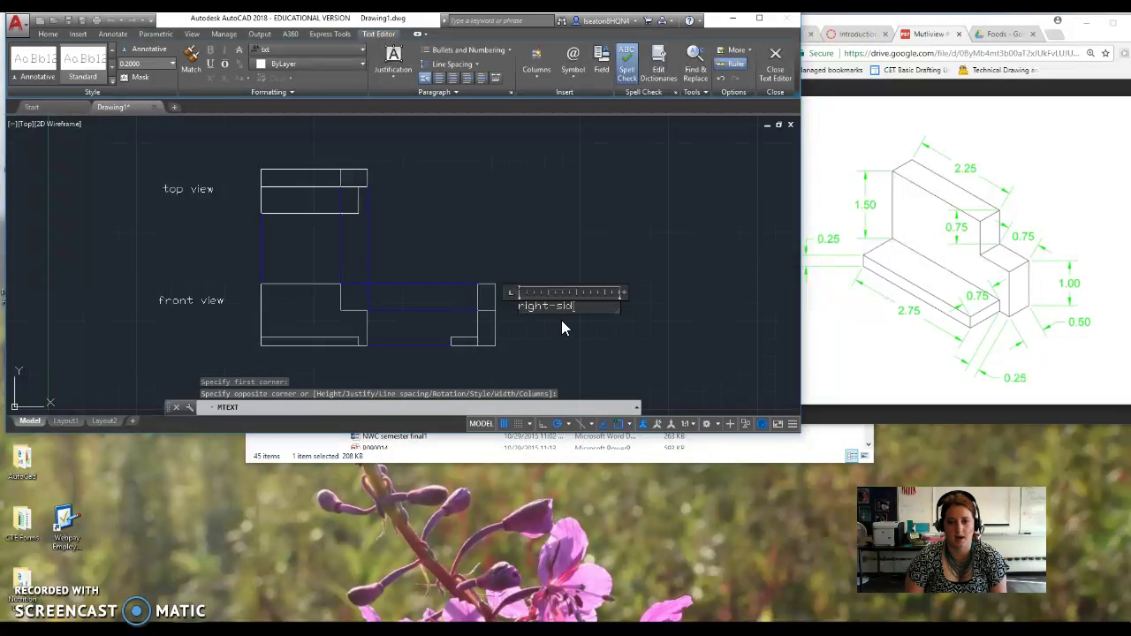
type("e view")
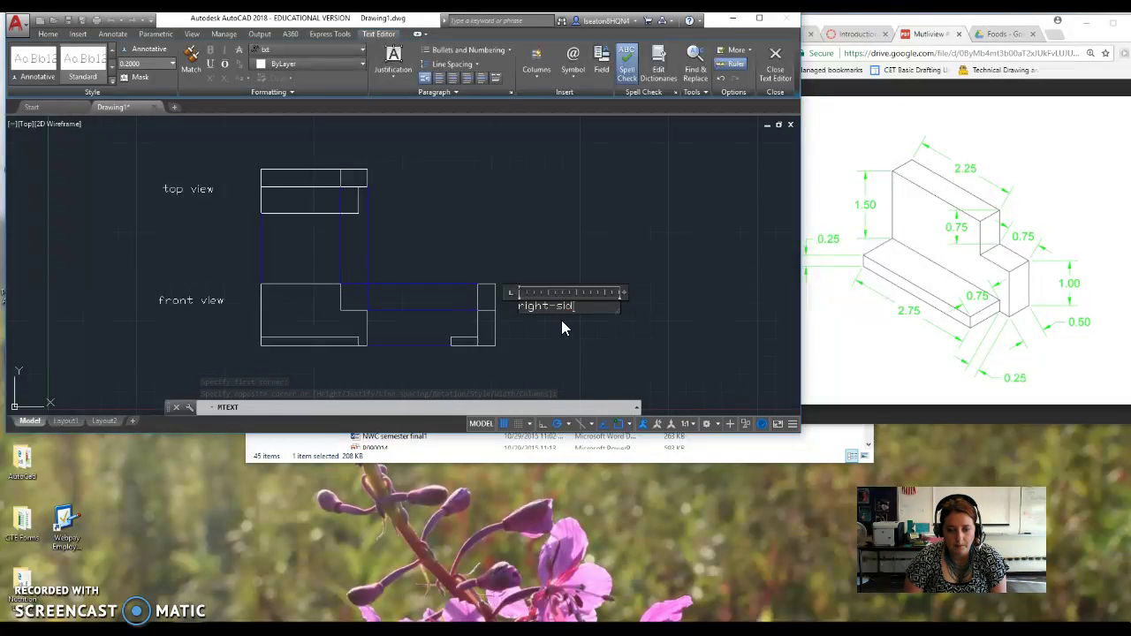
left_click(562, 322)
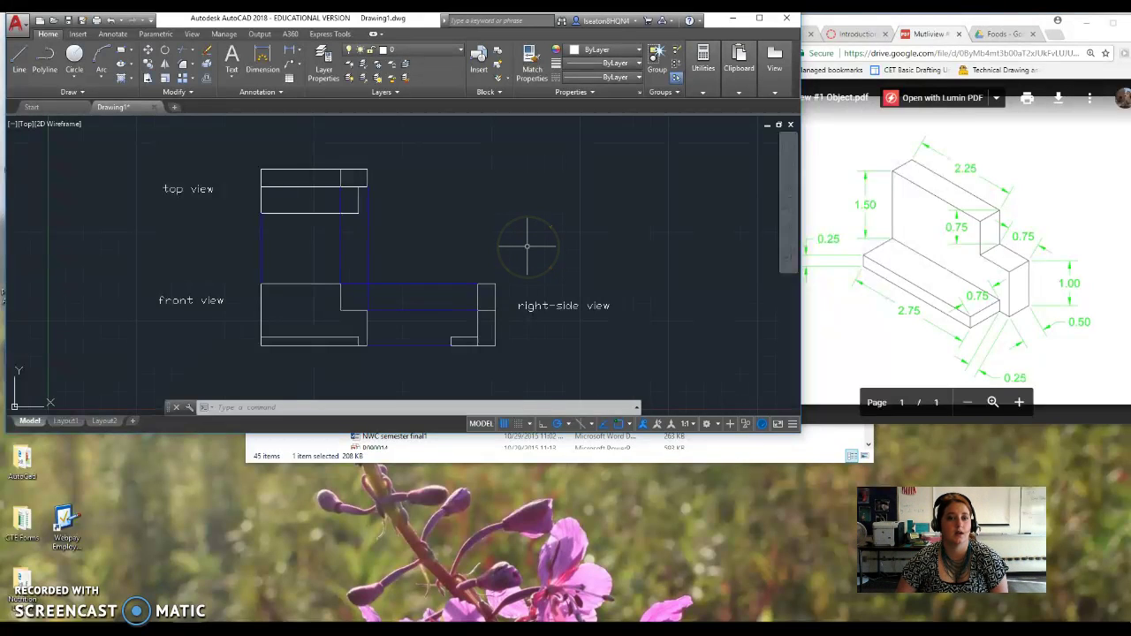
Step: Draw a horizontal line between the front and right-side views and color it Blue
left_click(19, 57)
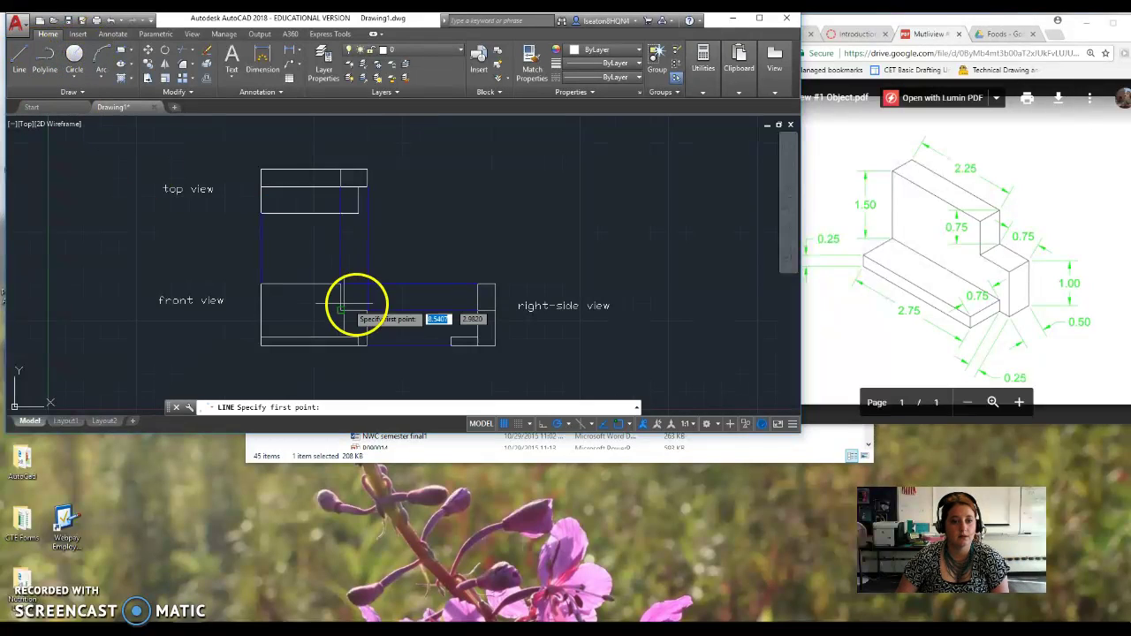
left_click(359, 336)
left_click(450, 338)
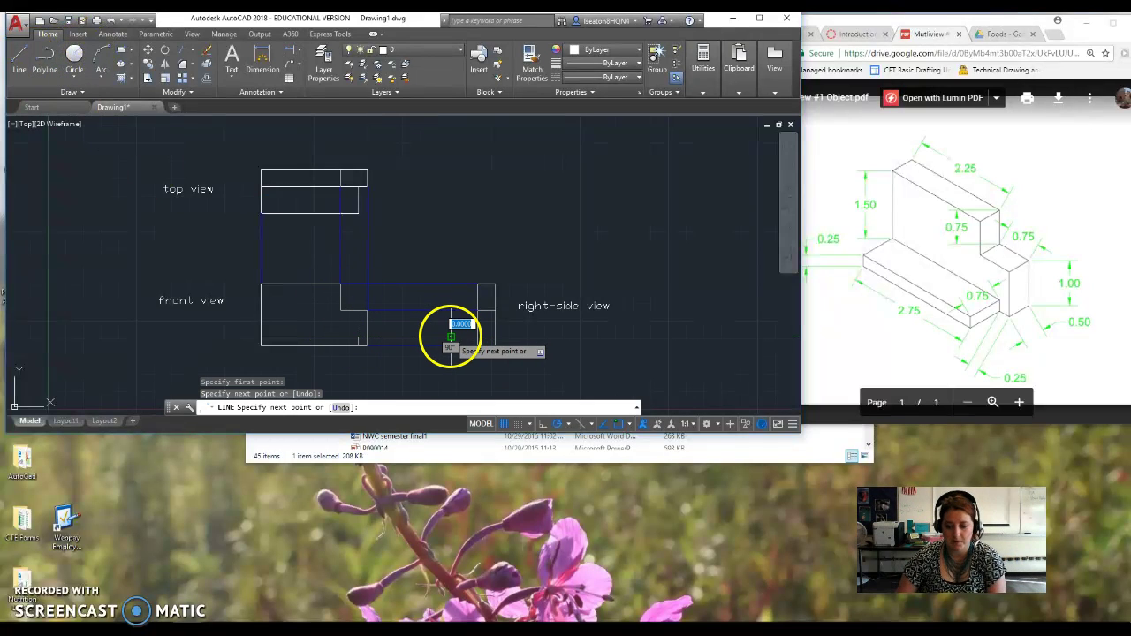
key("Escape")
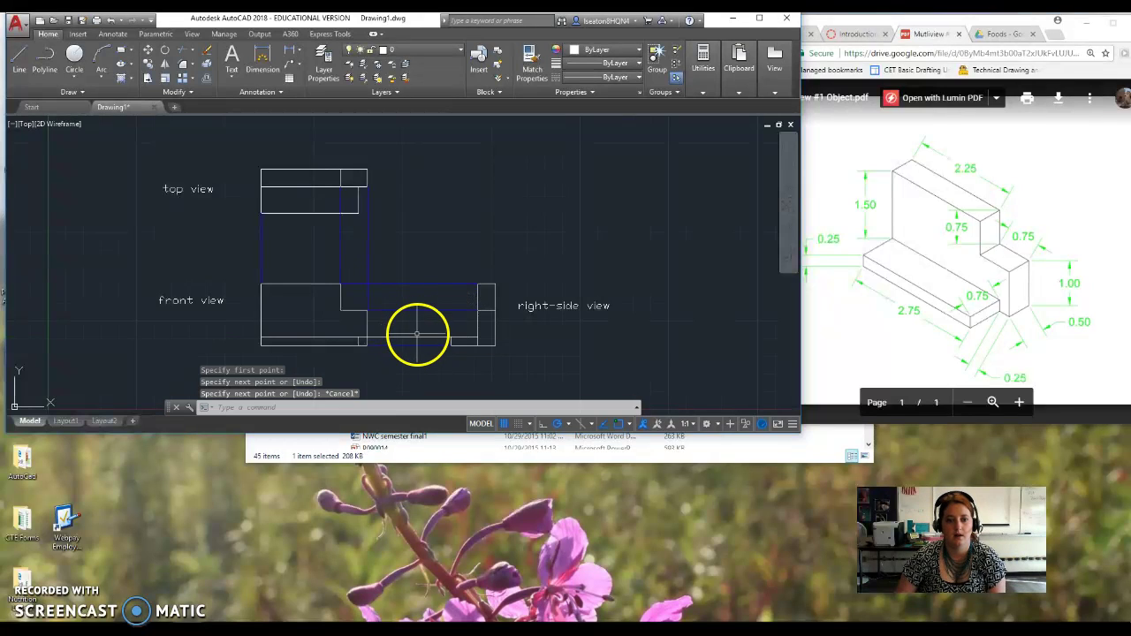
left_click(405, 337)
left_click(608, 50)
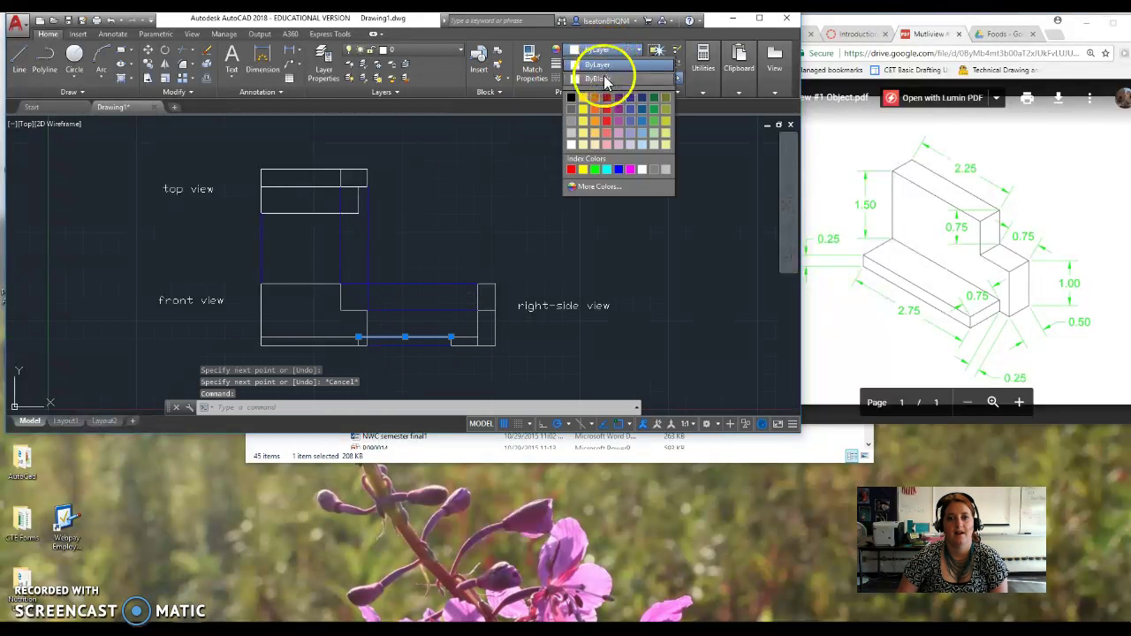
left_click(621, 168)
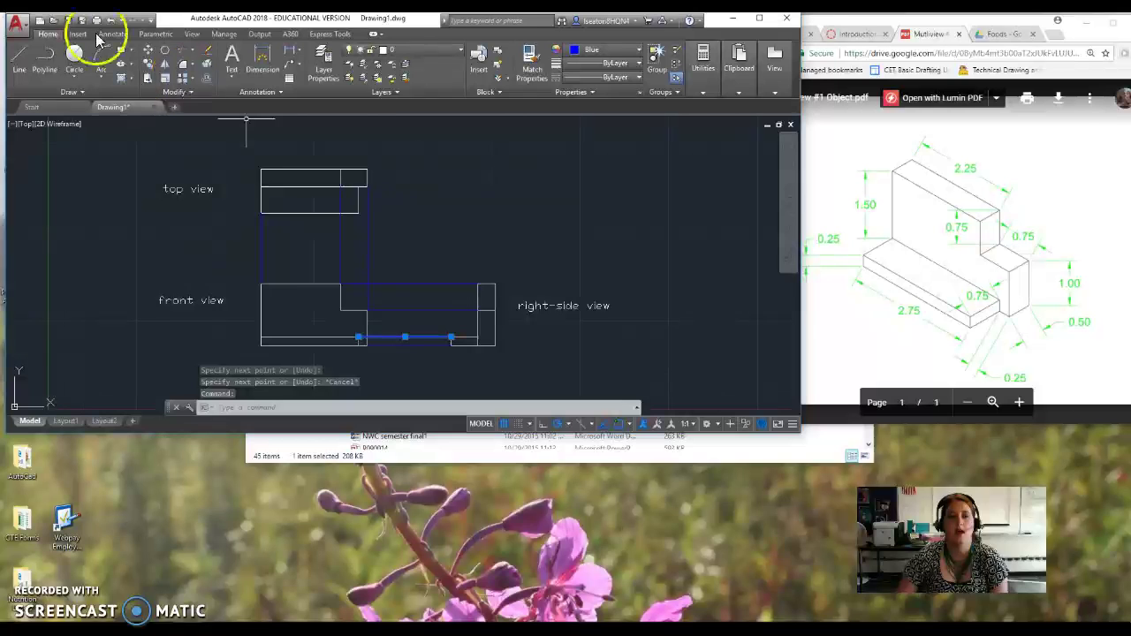
key("Escape")
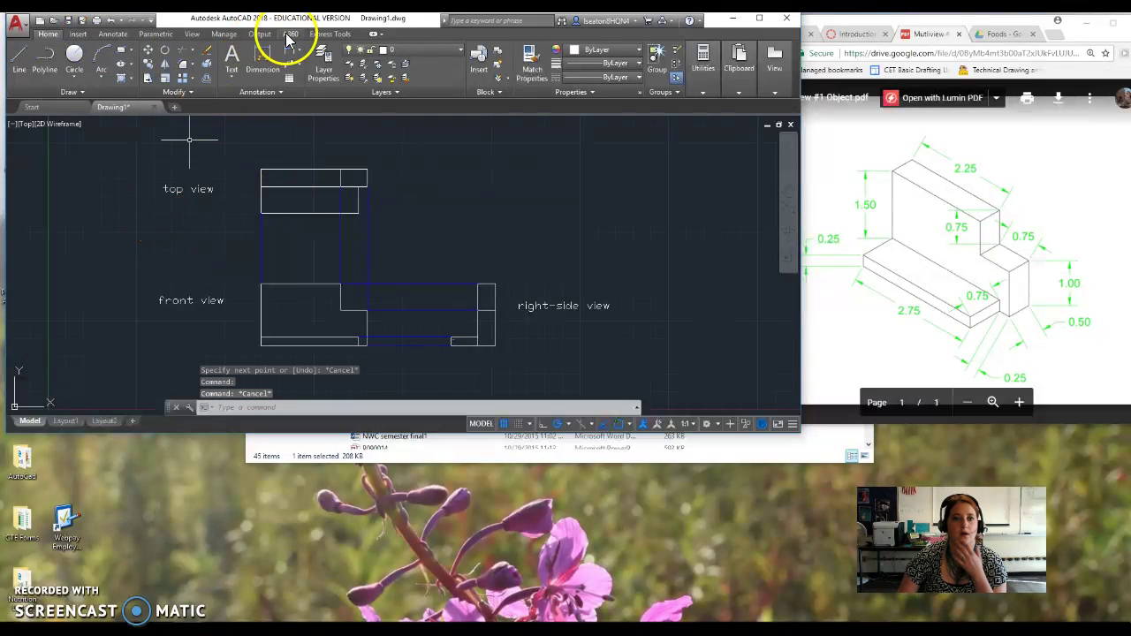
Step: Plot a window around all three views with AutoCAD PDF (General Documentation).pc3
left_click(259, 34)
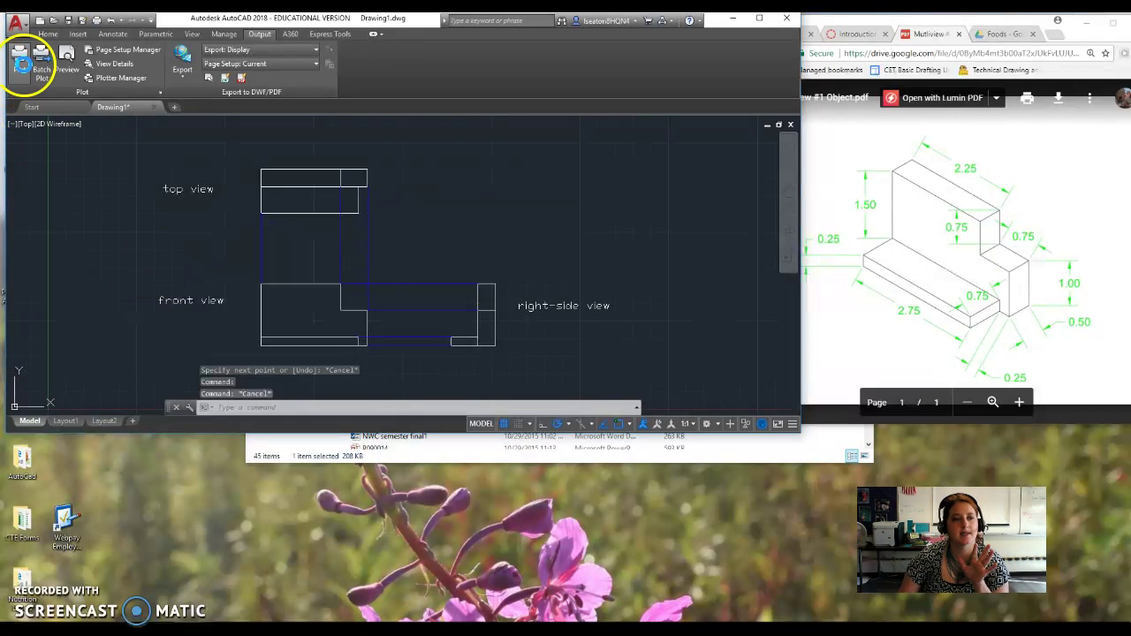
left_click(35, 92)
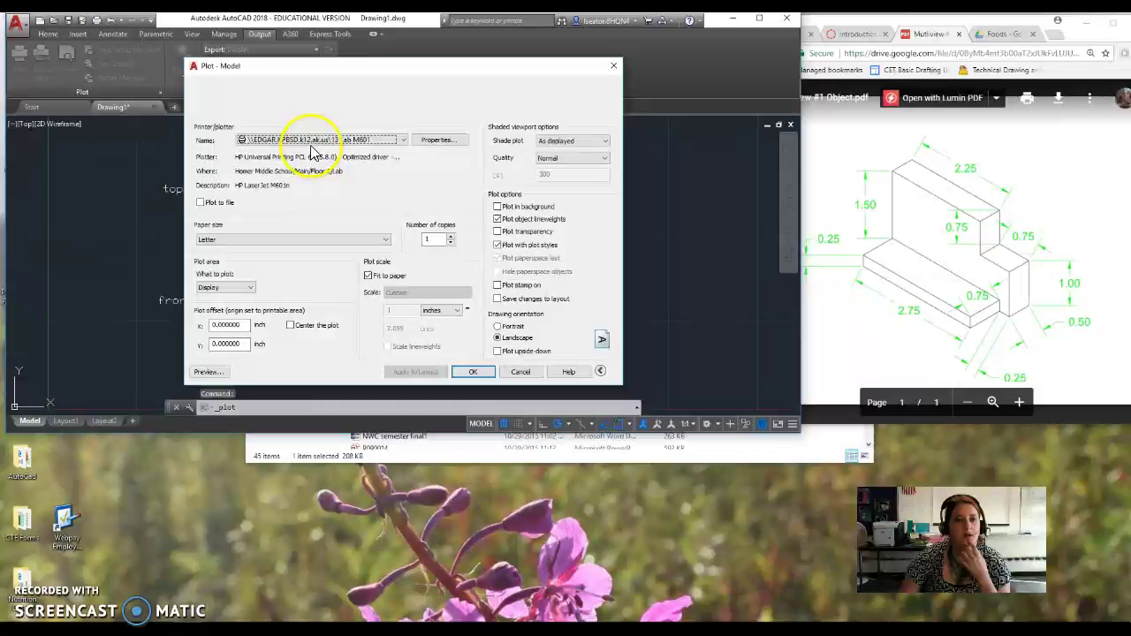
left_click(311, 142)
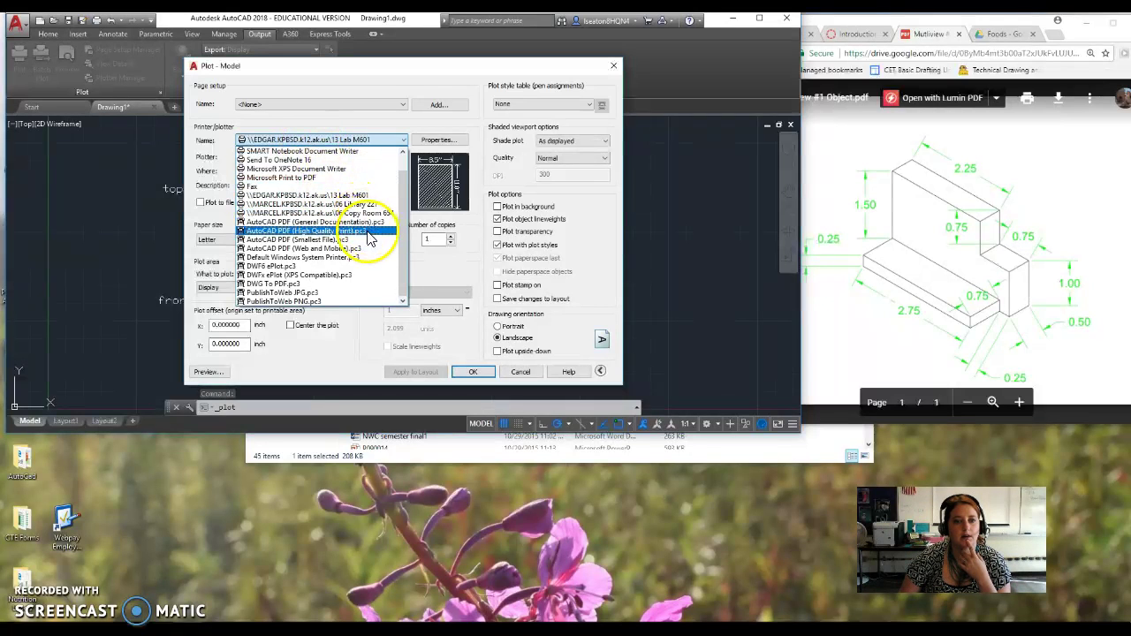
left_click(369, 223)
left_click(238, 289)
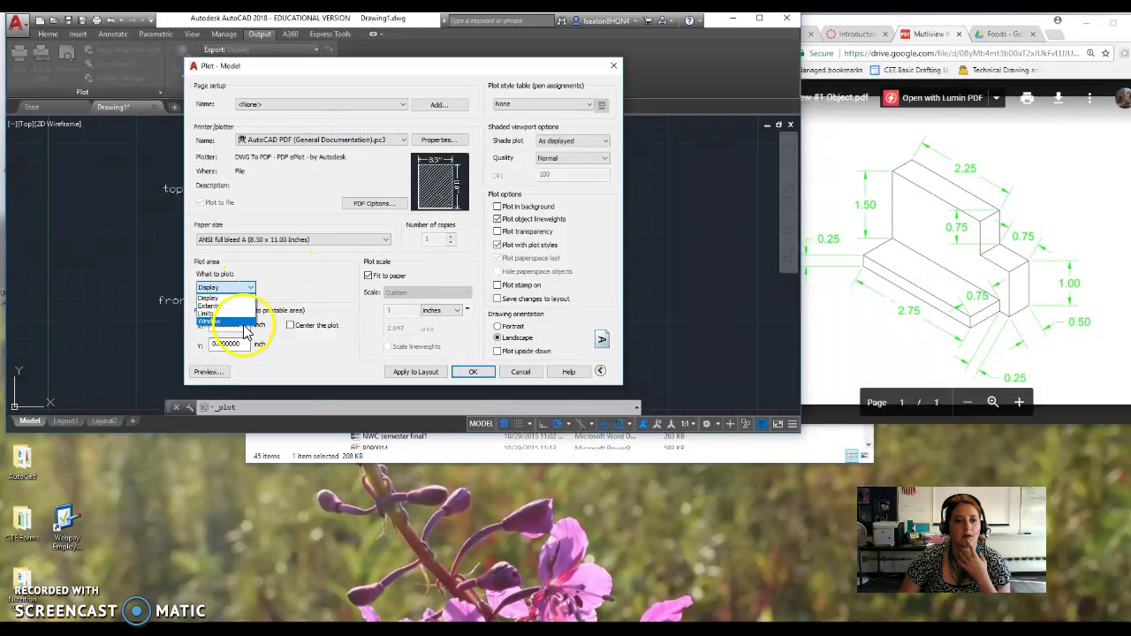
left_click(232, 329)
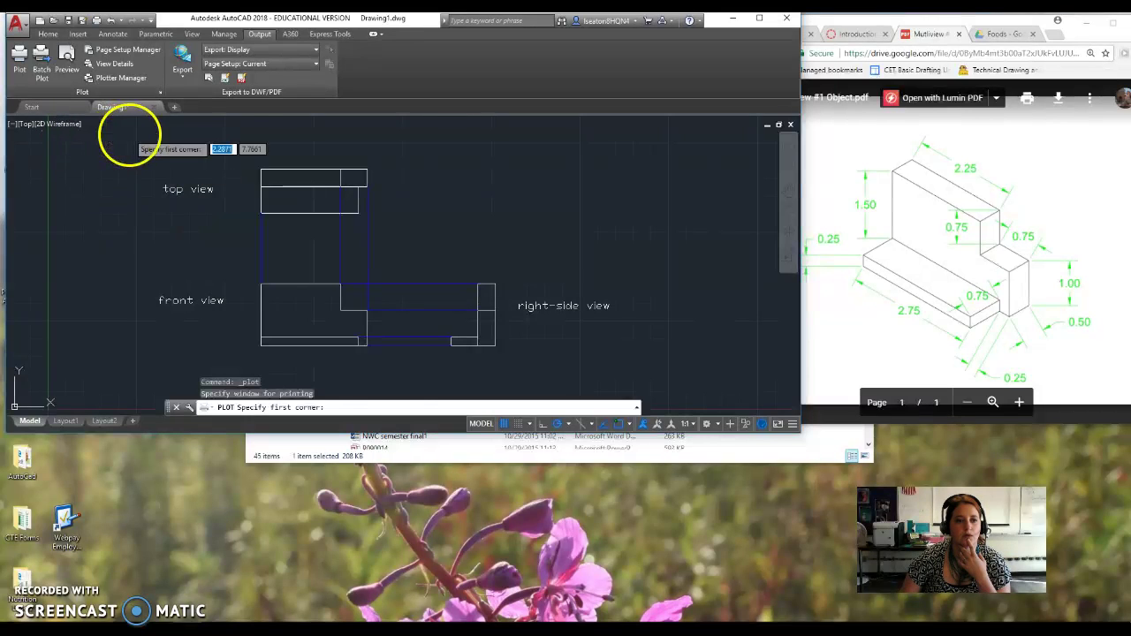
left_click(132, 134)
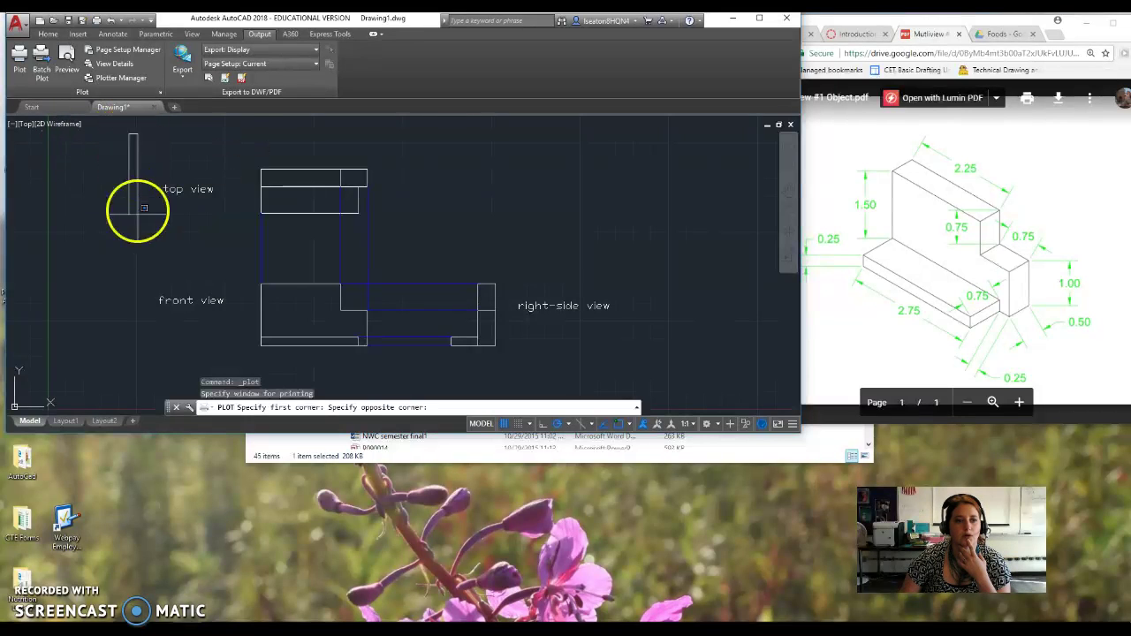
left_click(636, 366)
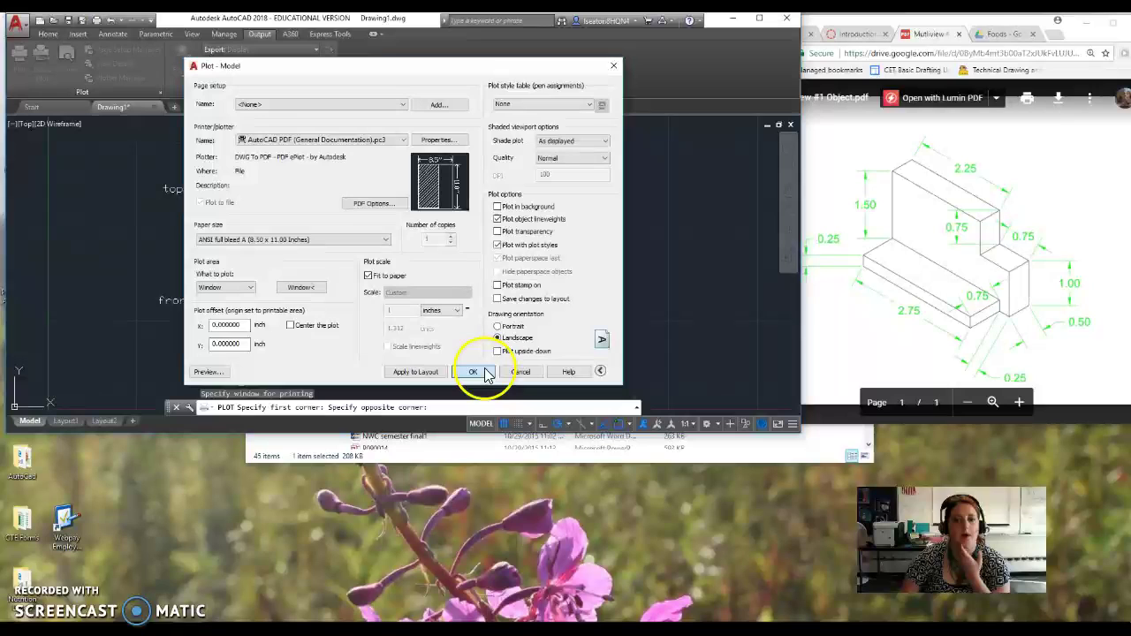
key("Return")
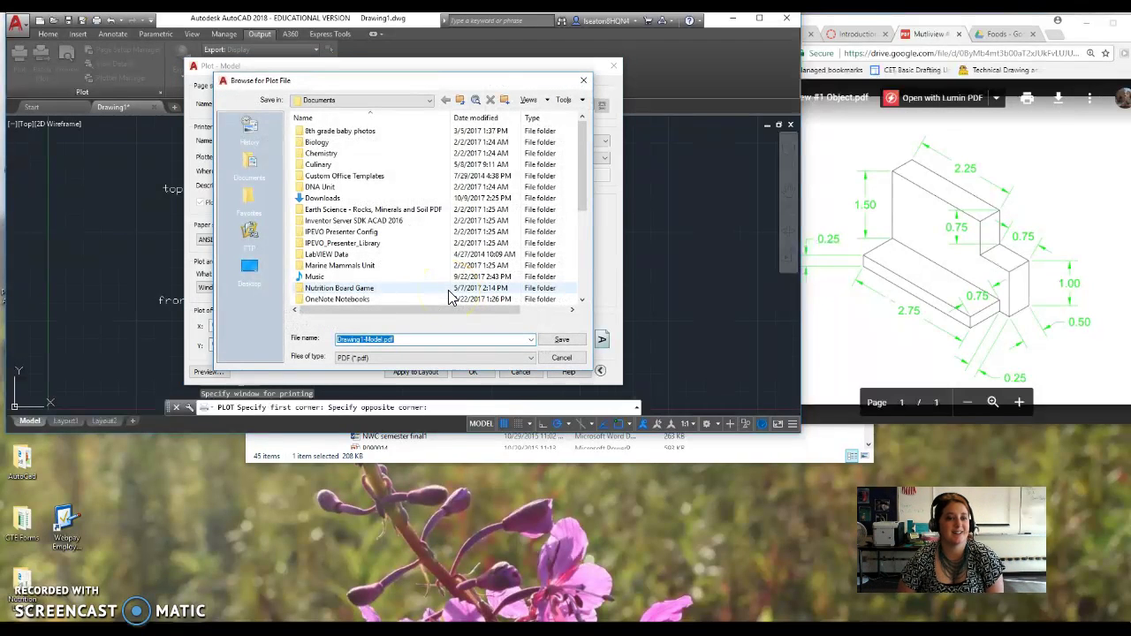